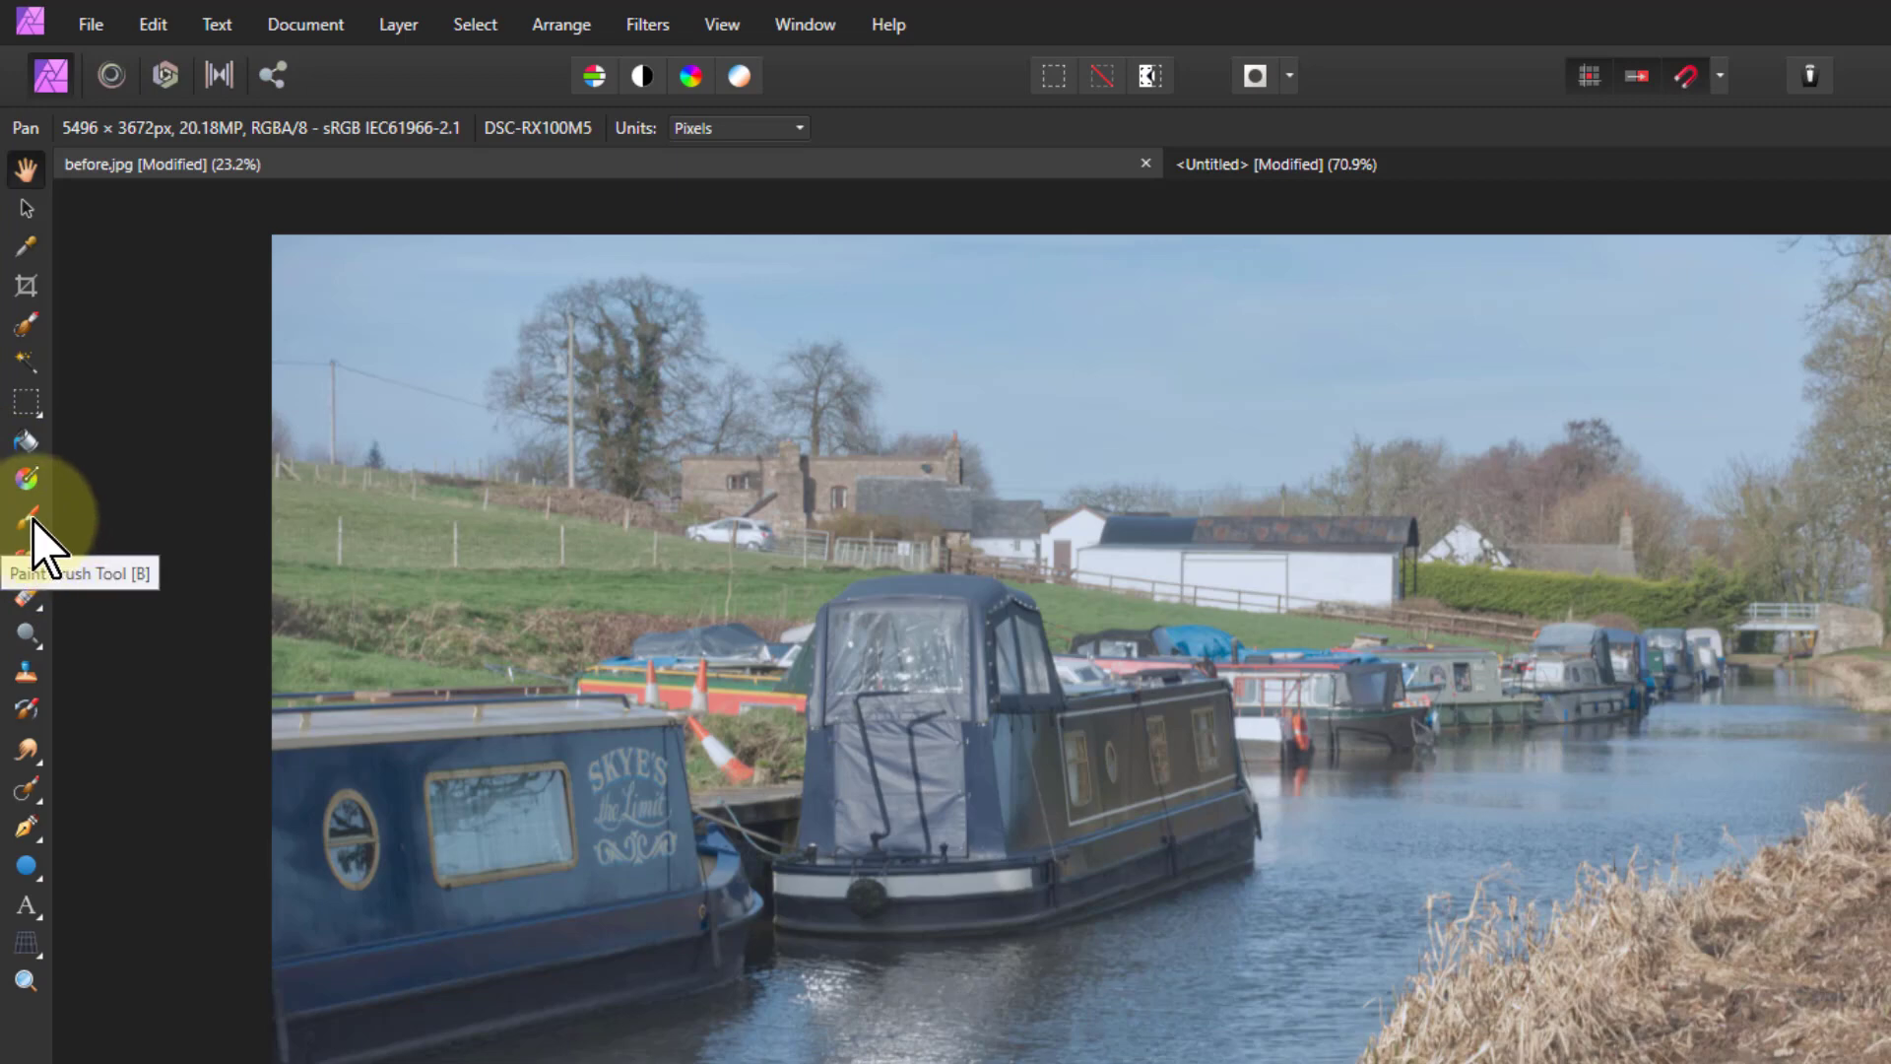
Step: Select the ordinary Paint Brush Tool and move to the blank Untitled canvas with the brush active
{"action": "left_click", "coordinate": [33, 520]}
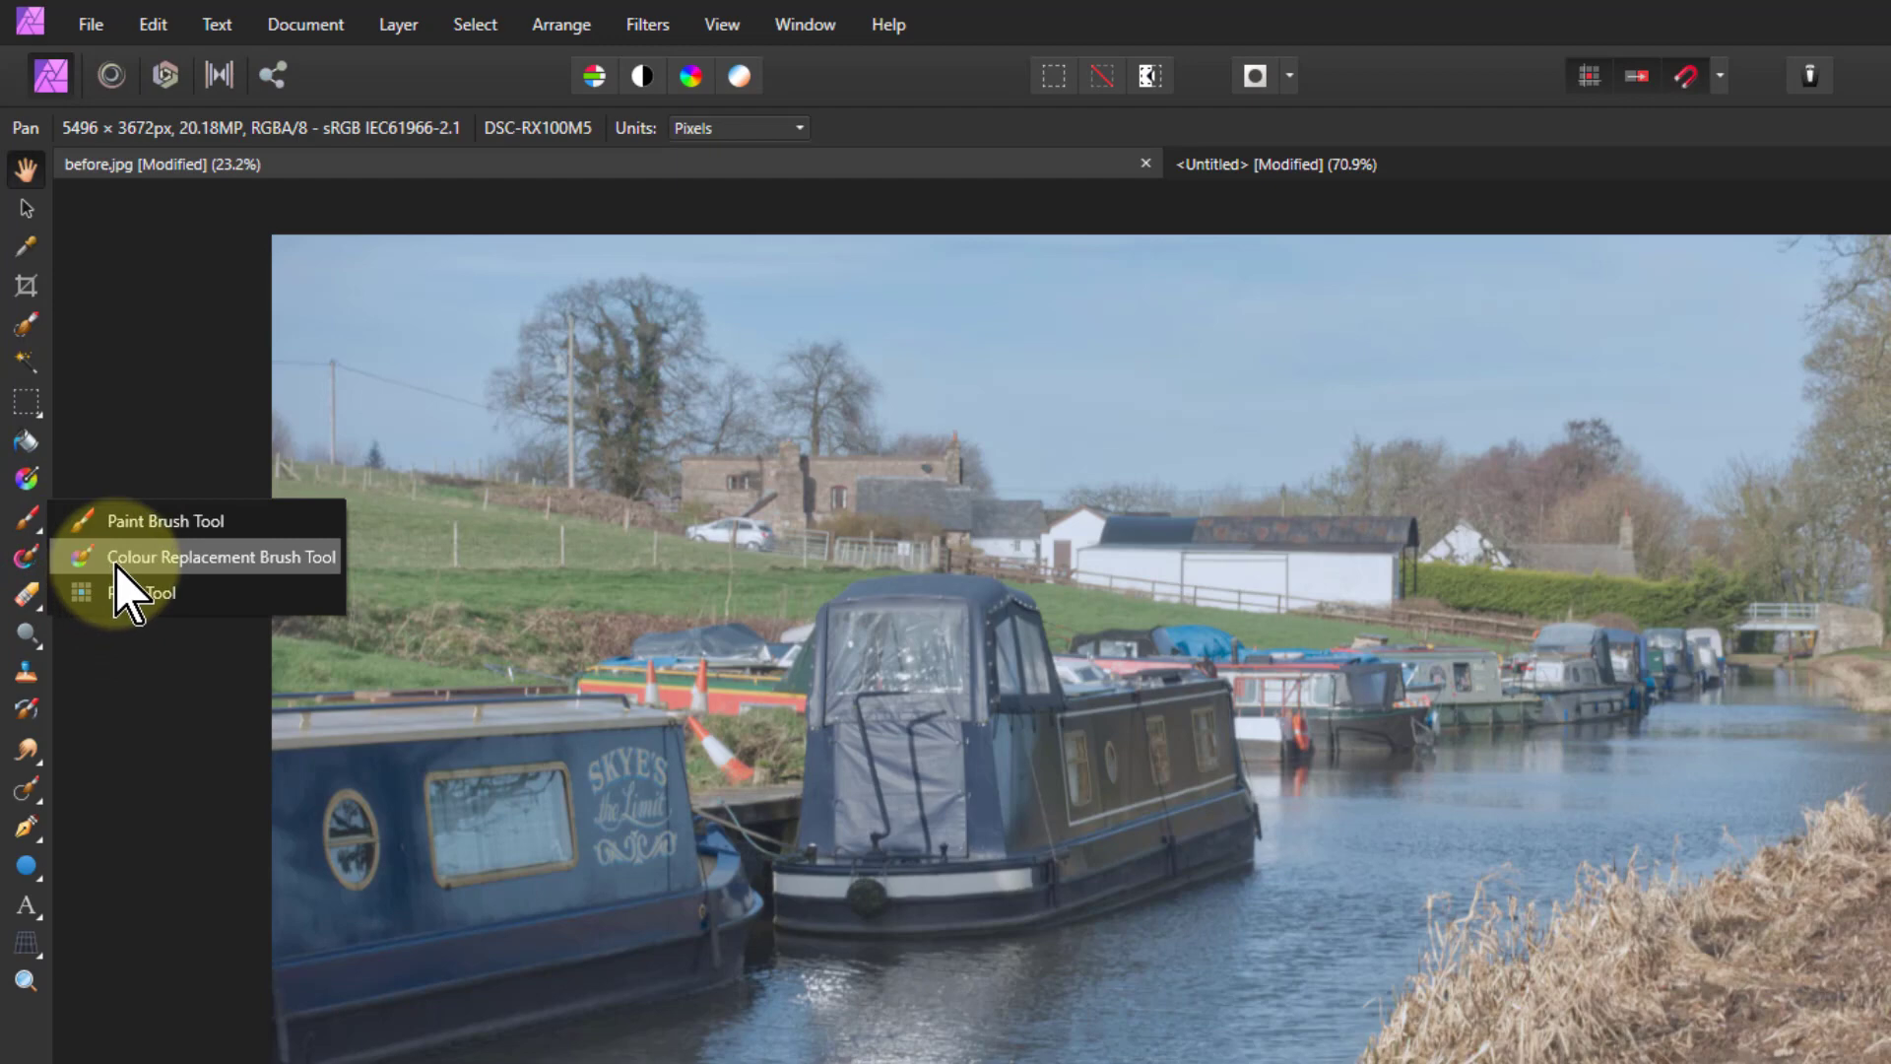
{"action": "left_click", "coordinate": [103, 520]}
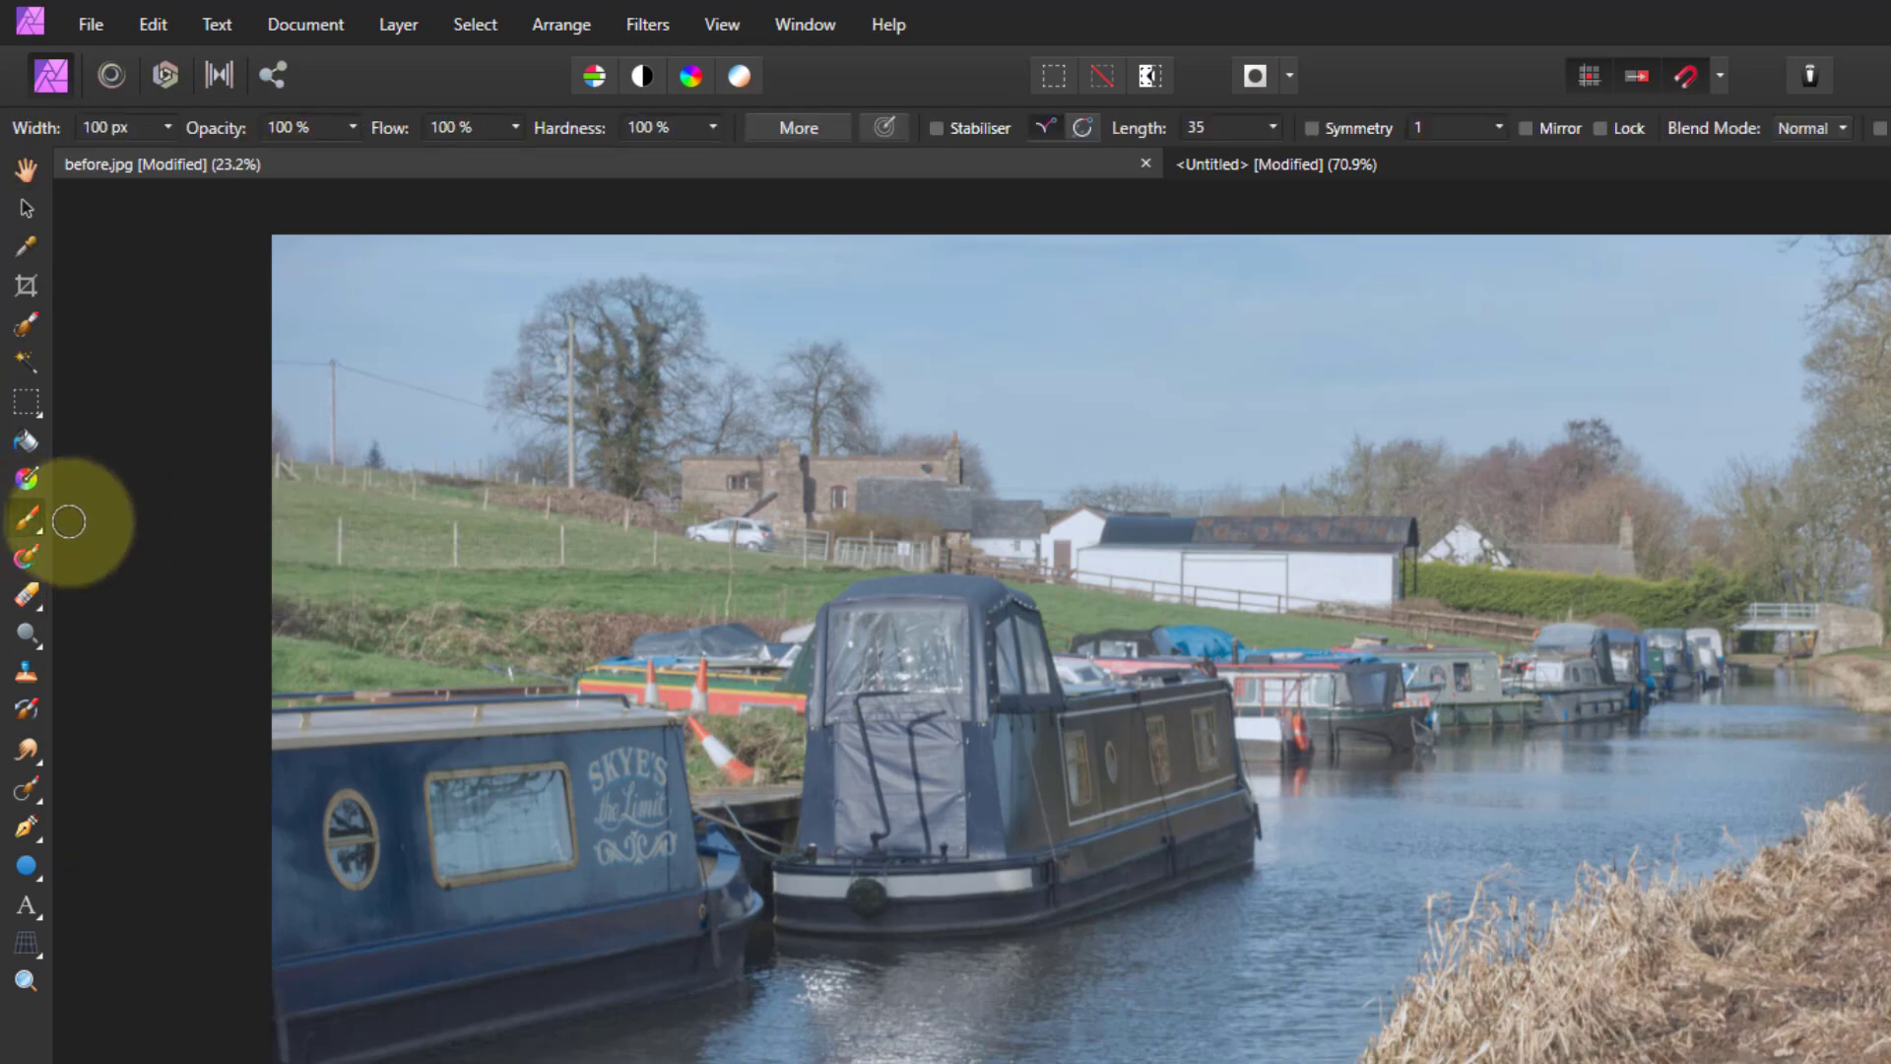
{"action": "left_click", "coordinate": [1405, 167]}
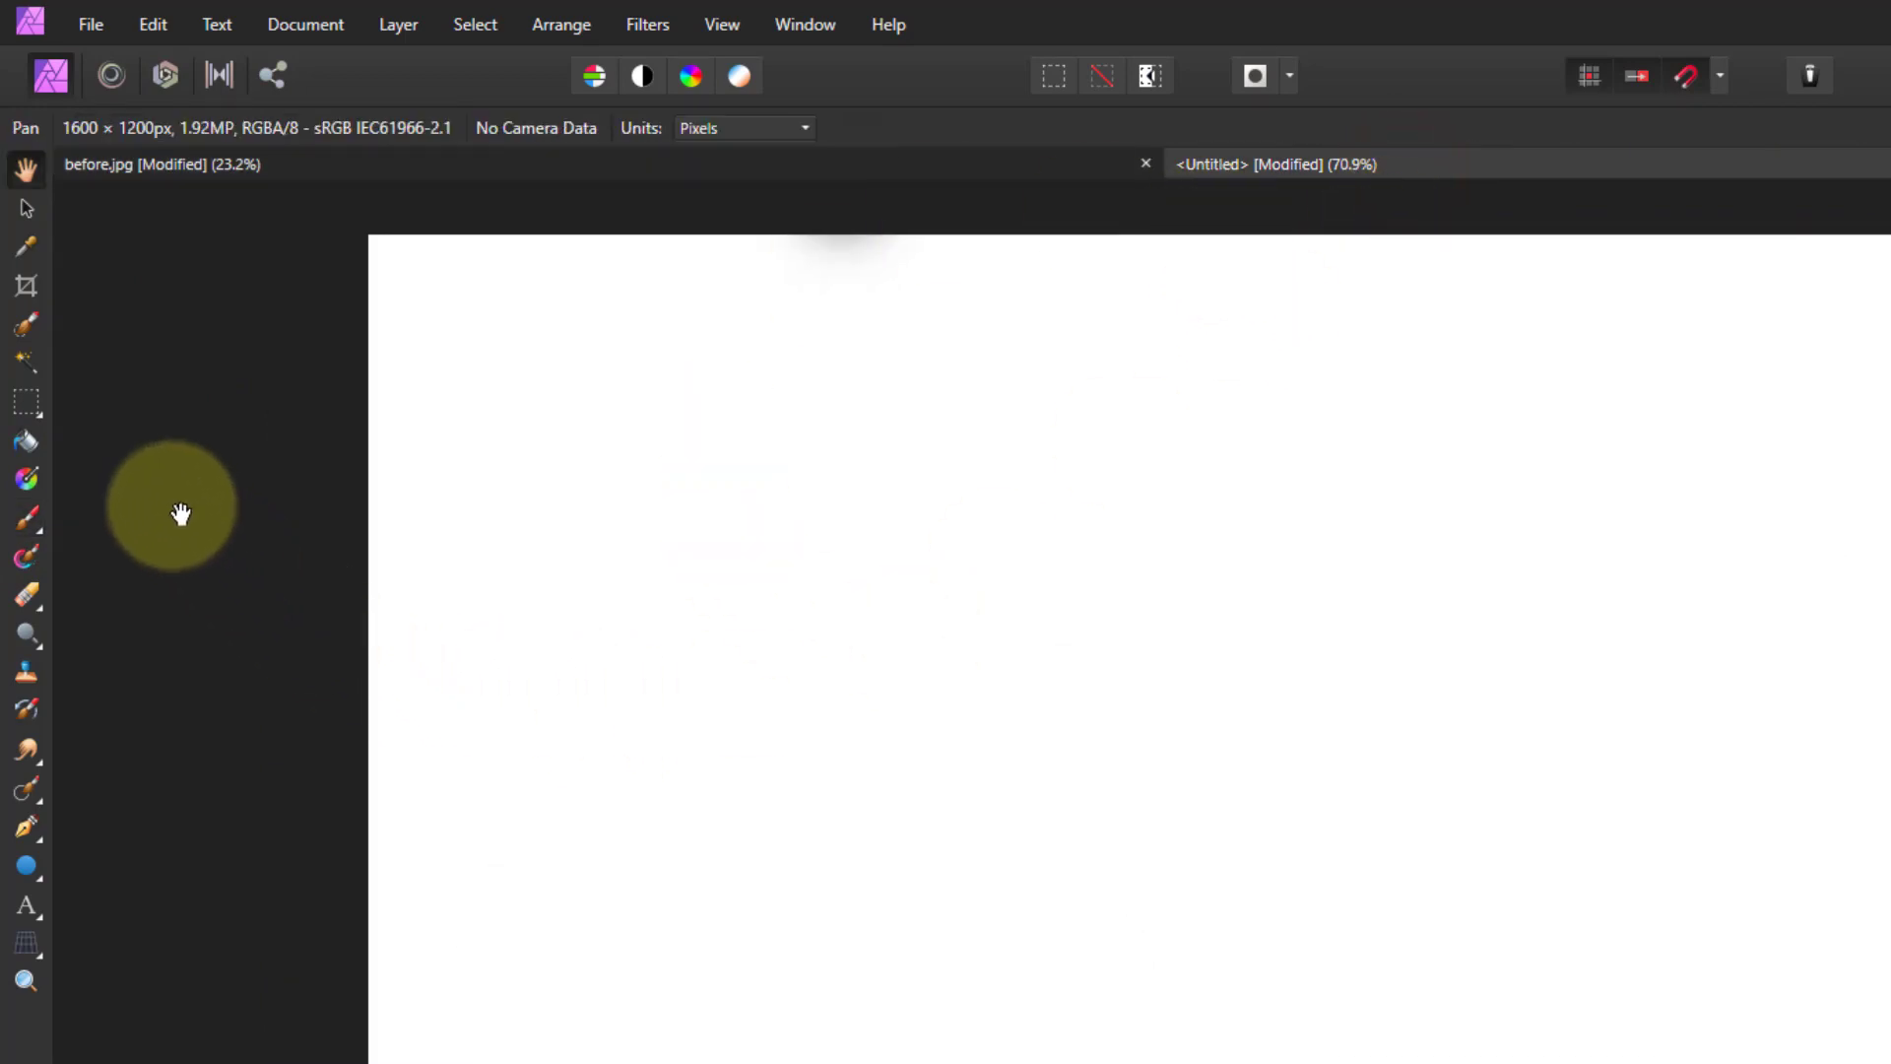
{"action": "left_click", "coordinate": [27, 518]}
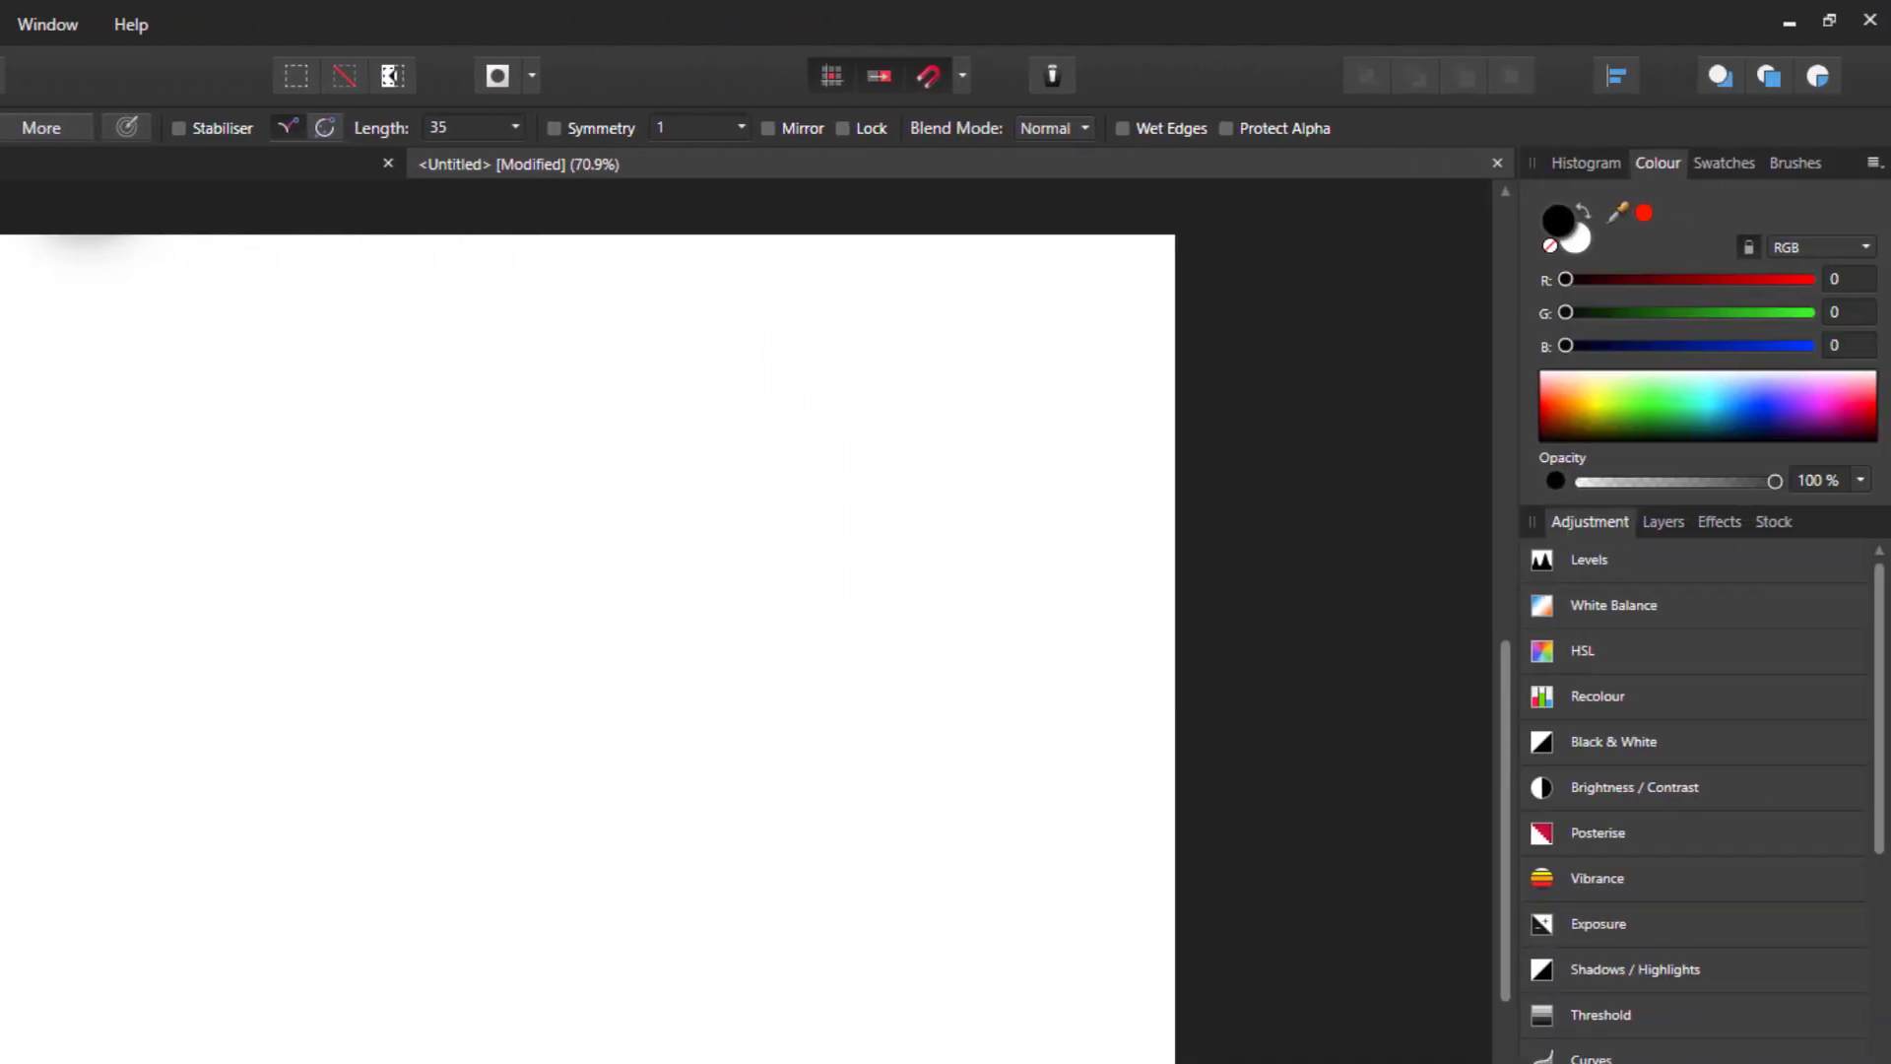
{"action": "left_click", "coordinate": [1587, 211]}
{"action": "left_click", "coordinate": [1592, 210]}
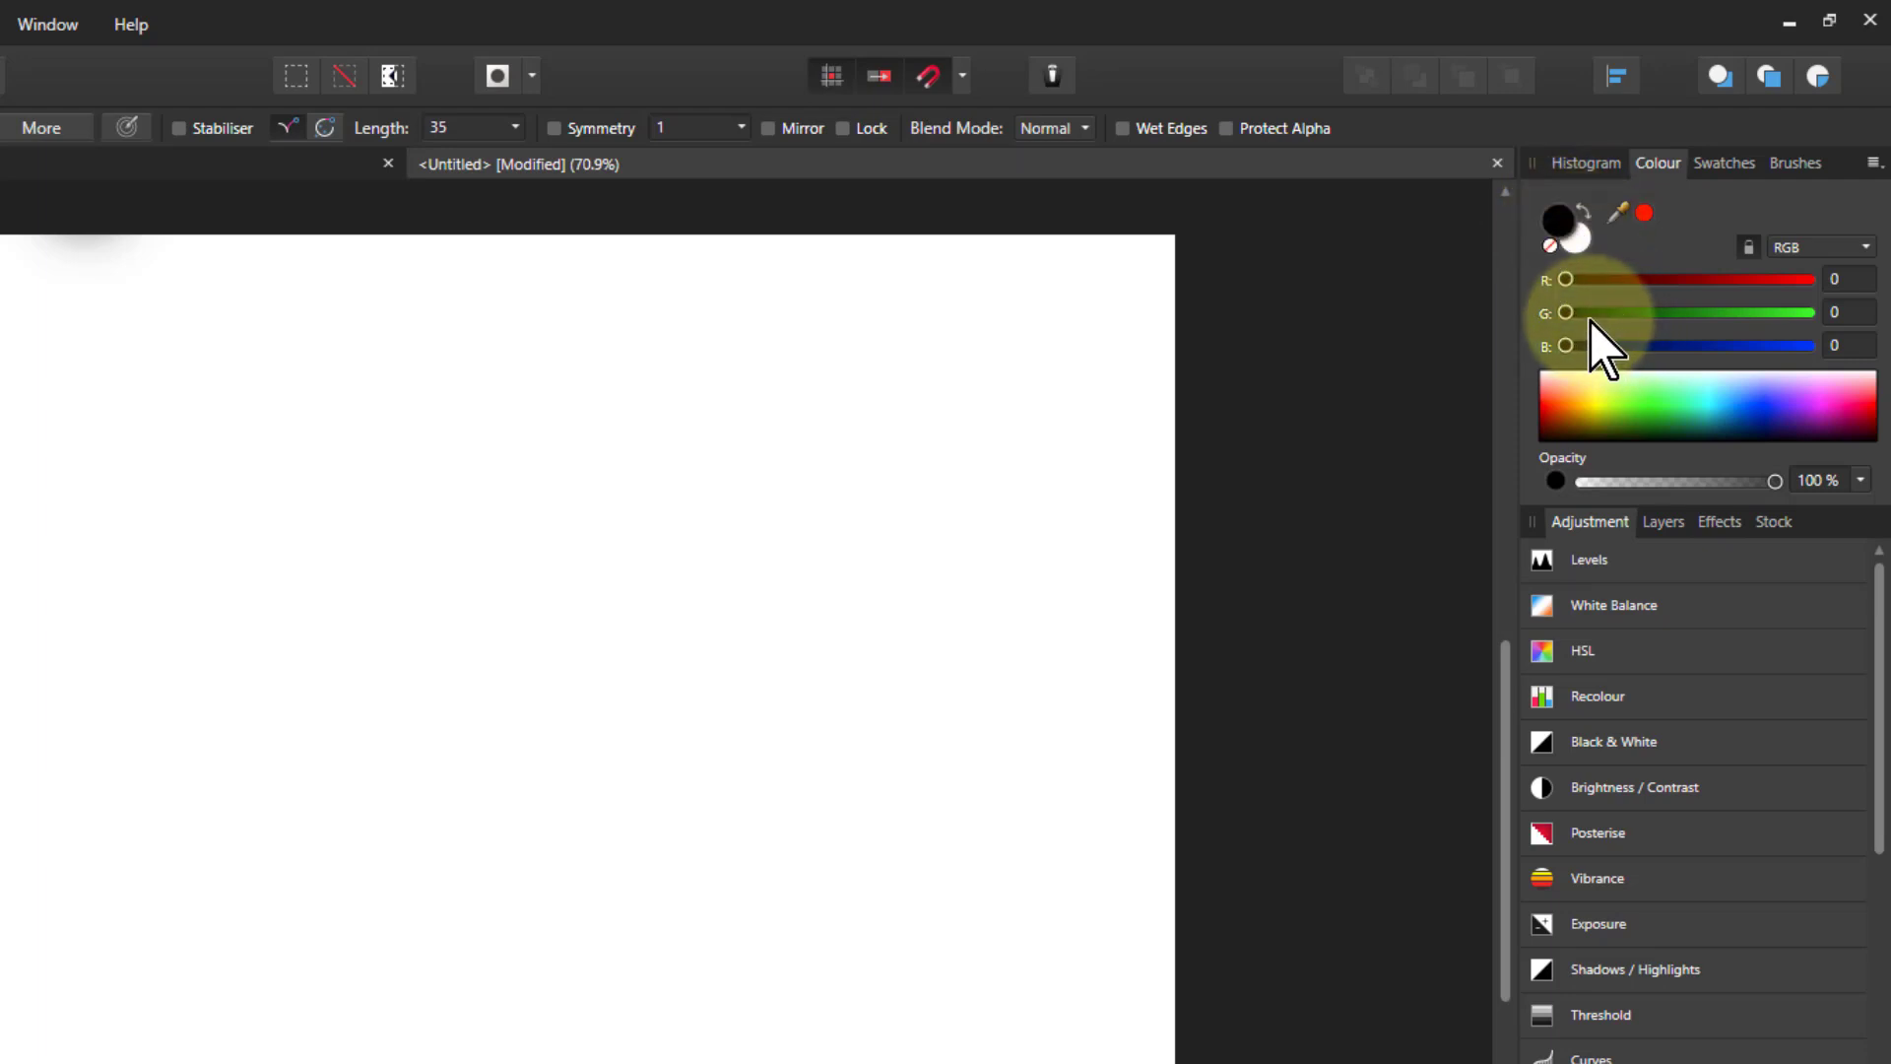
{"action": "mouse_move", "coordinate": [1566, 291]}
{"action": "left_mouse_down"}
{"action": "mouse_move", "coordinate": [1767, 289]}
{"action": "mouse_move", "coordinate": [1574, 289]}
{"action": "left_mouse_up"}
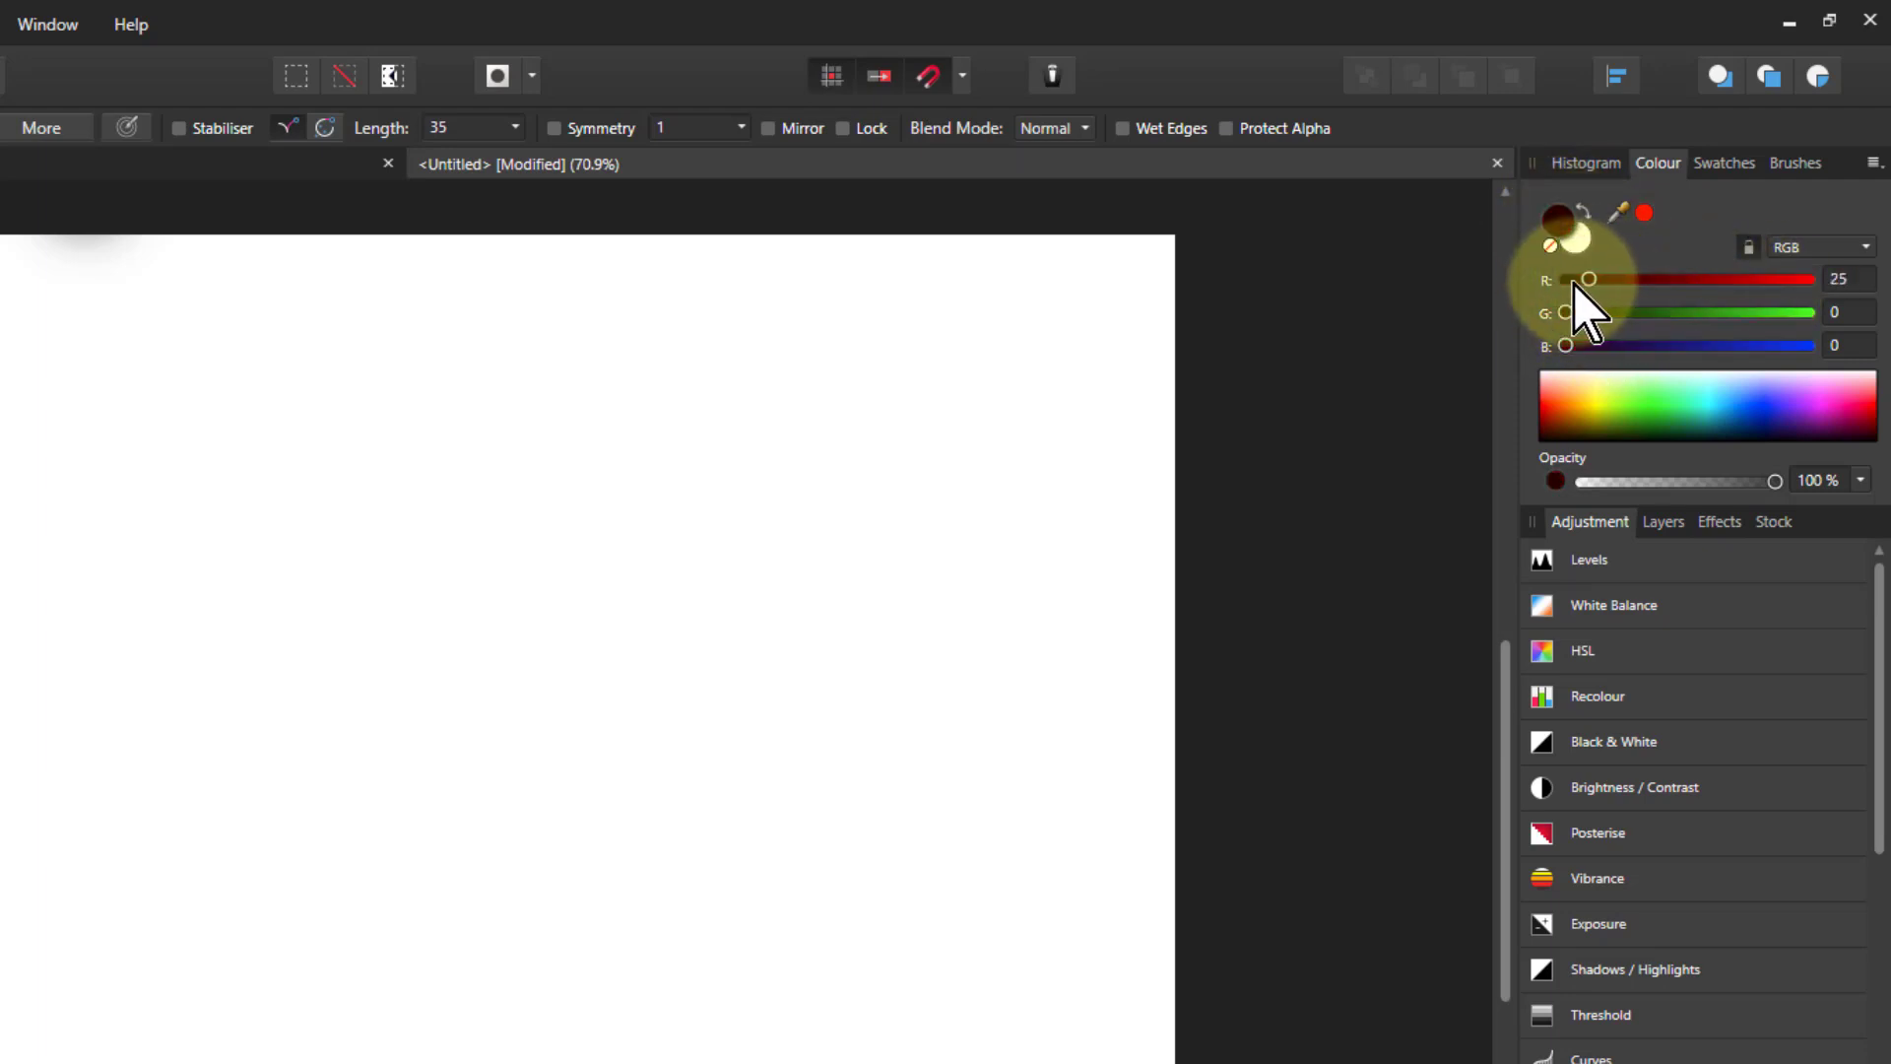
{"action": "left_click_drag", "start_coordinate": [1621, 426], "coordinate": [1300, 443]}
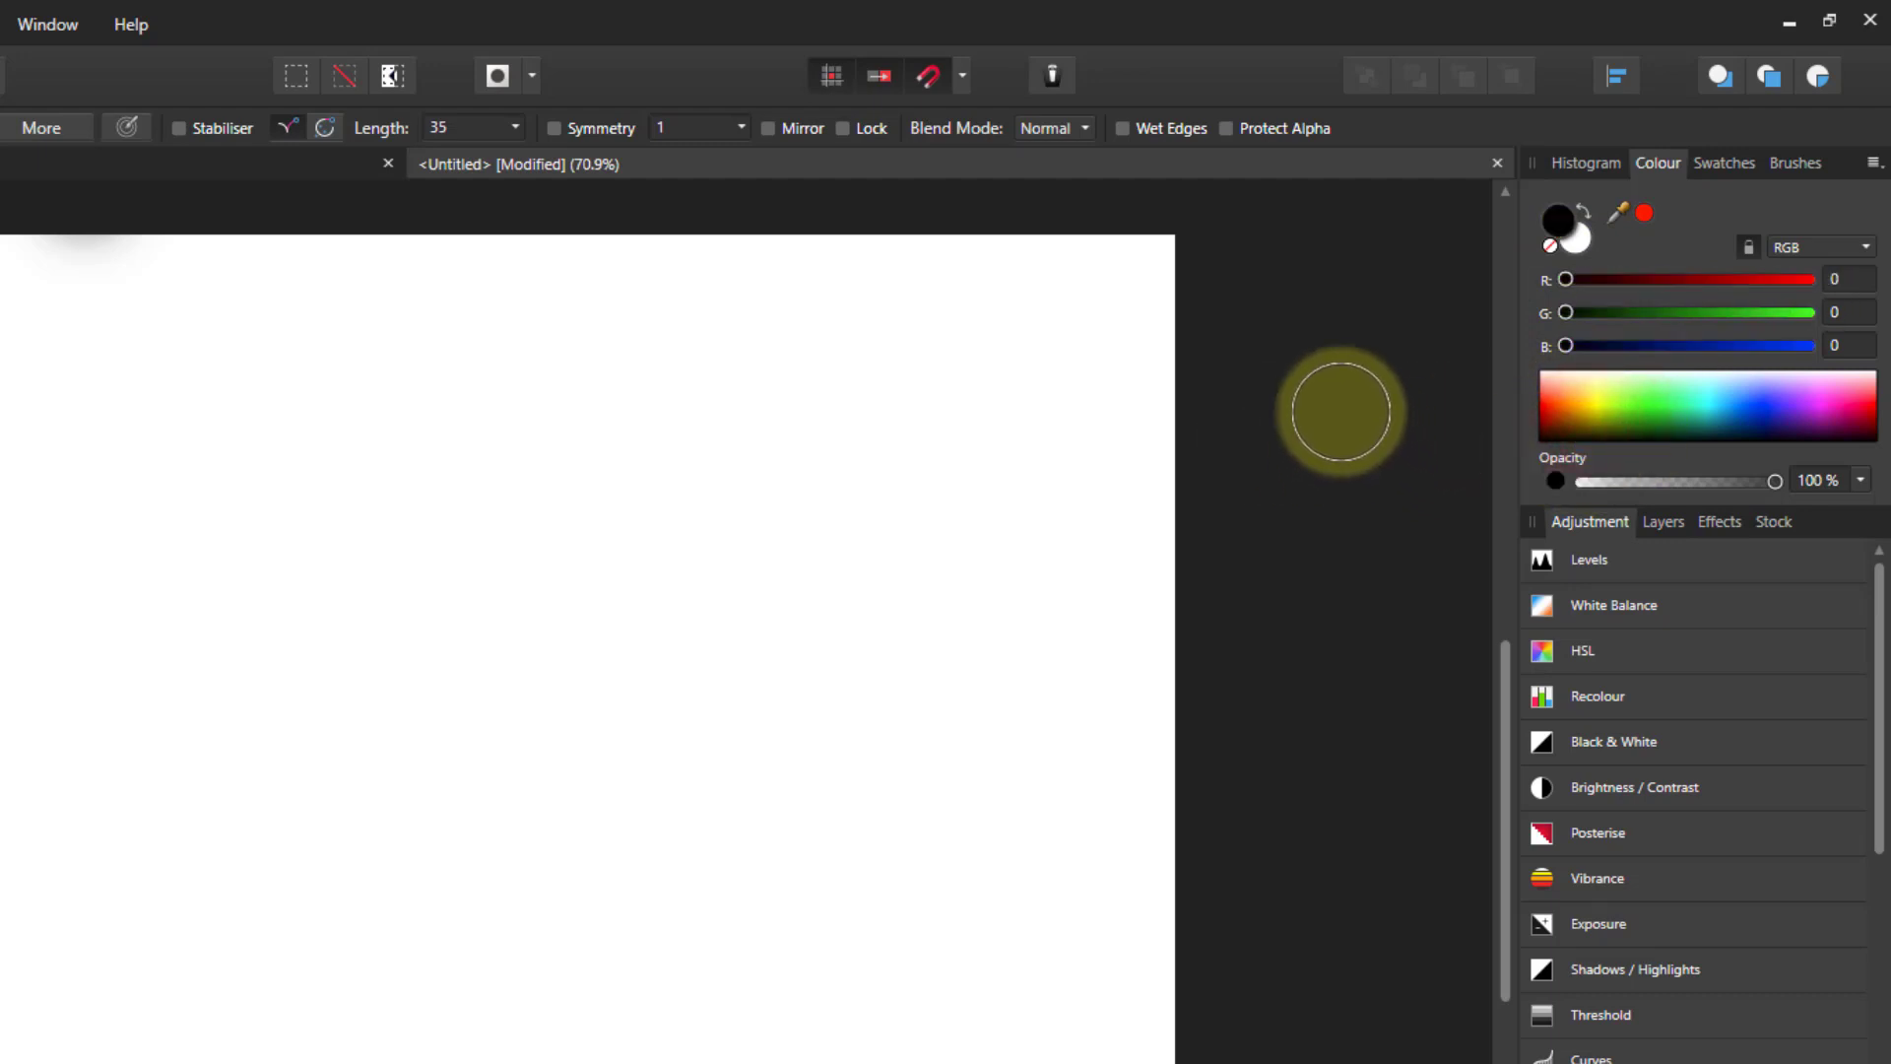
{"action": "left_click", "coordinate": [1872, 162]}
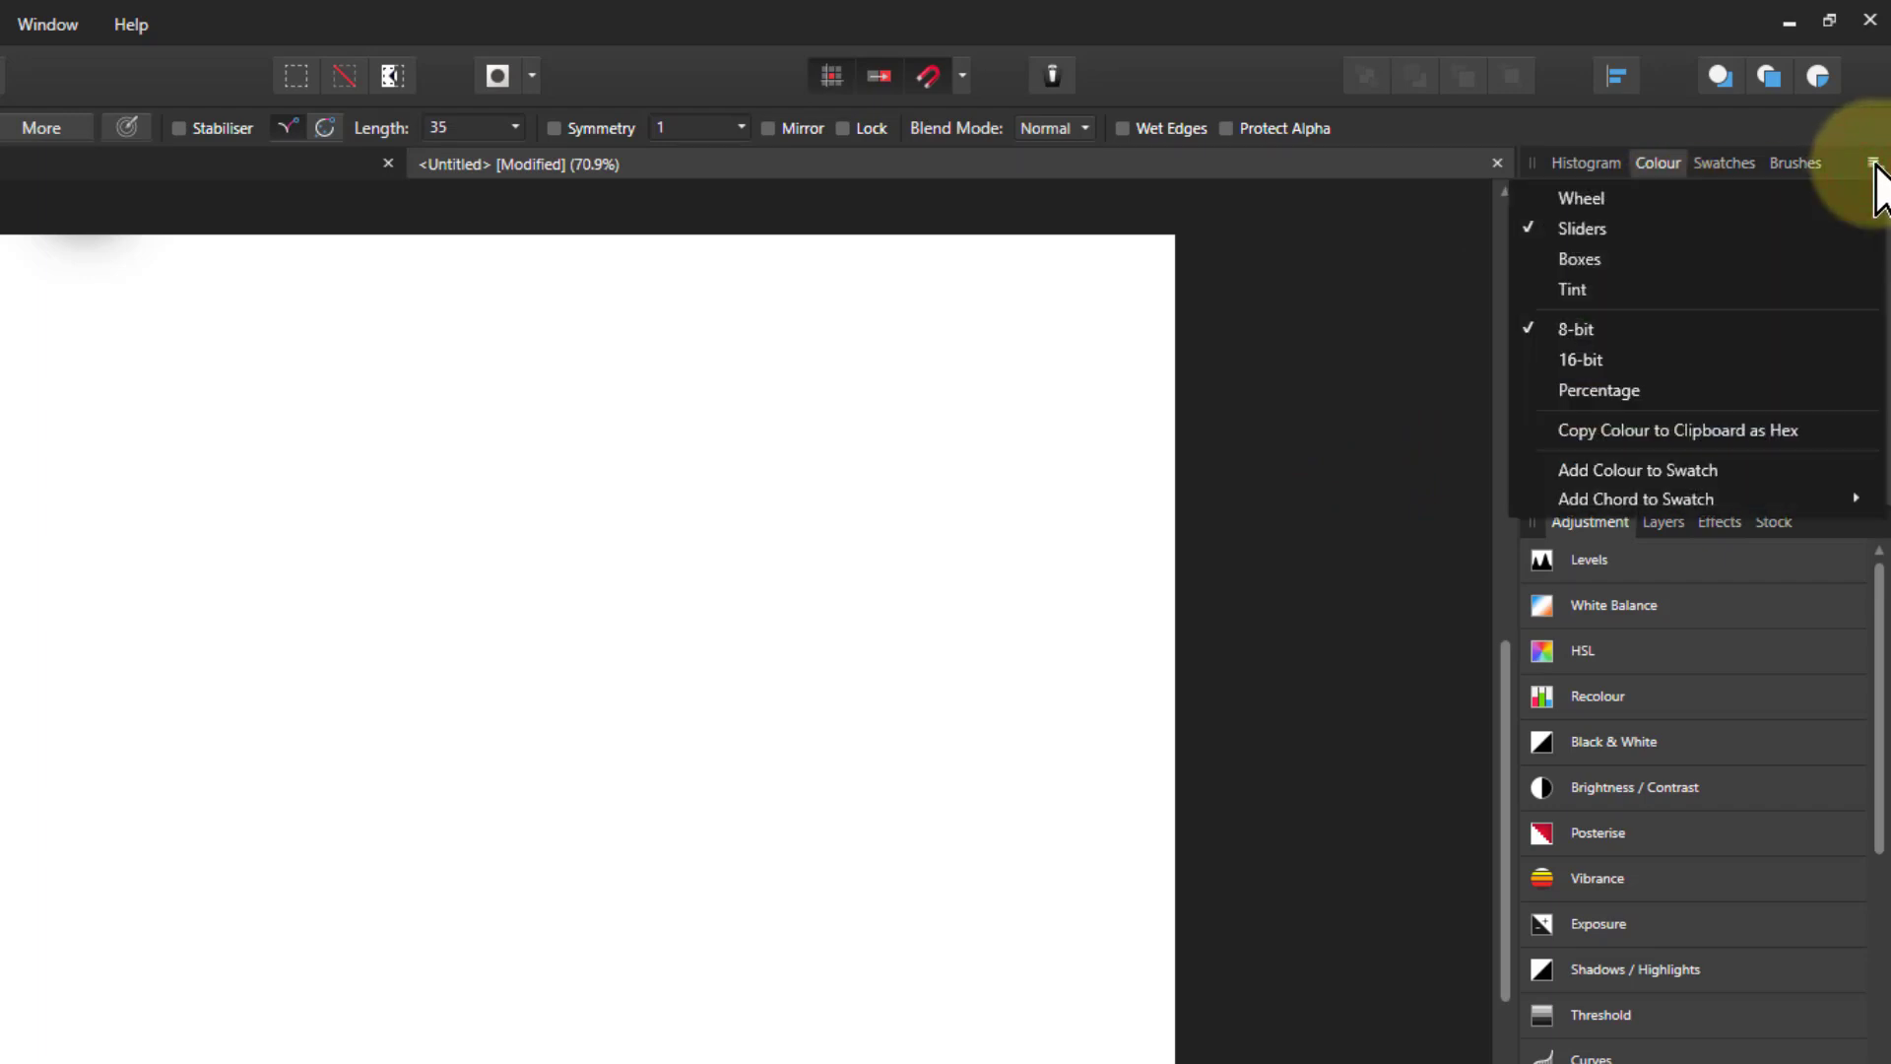
{"action": "left_click", "coordinate": [1597, 230]}
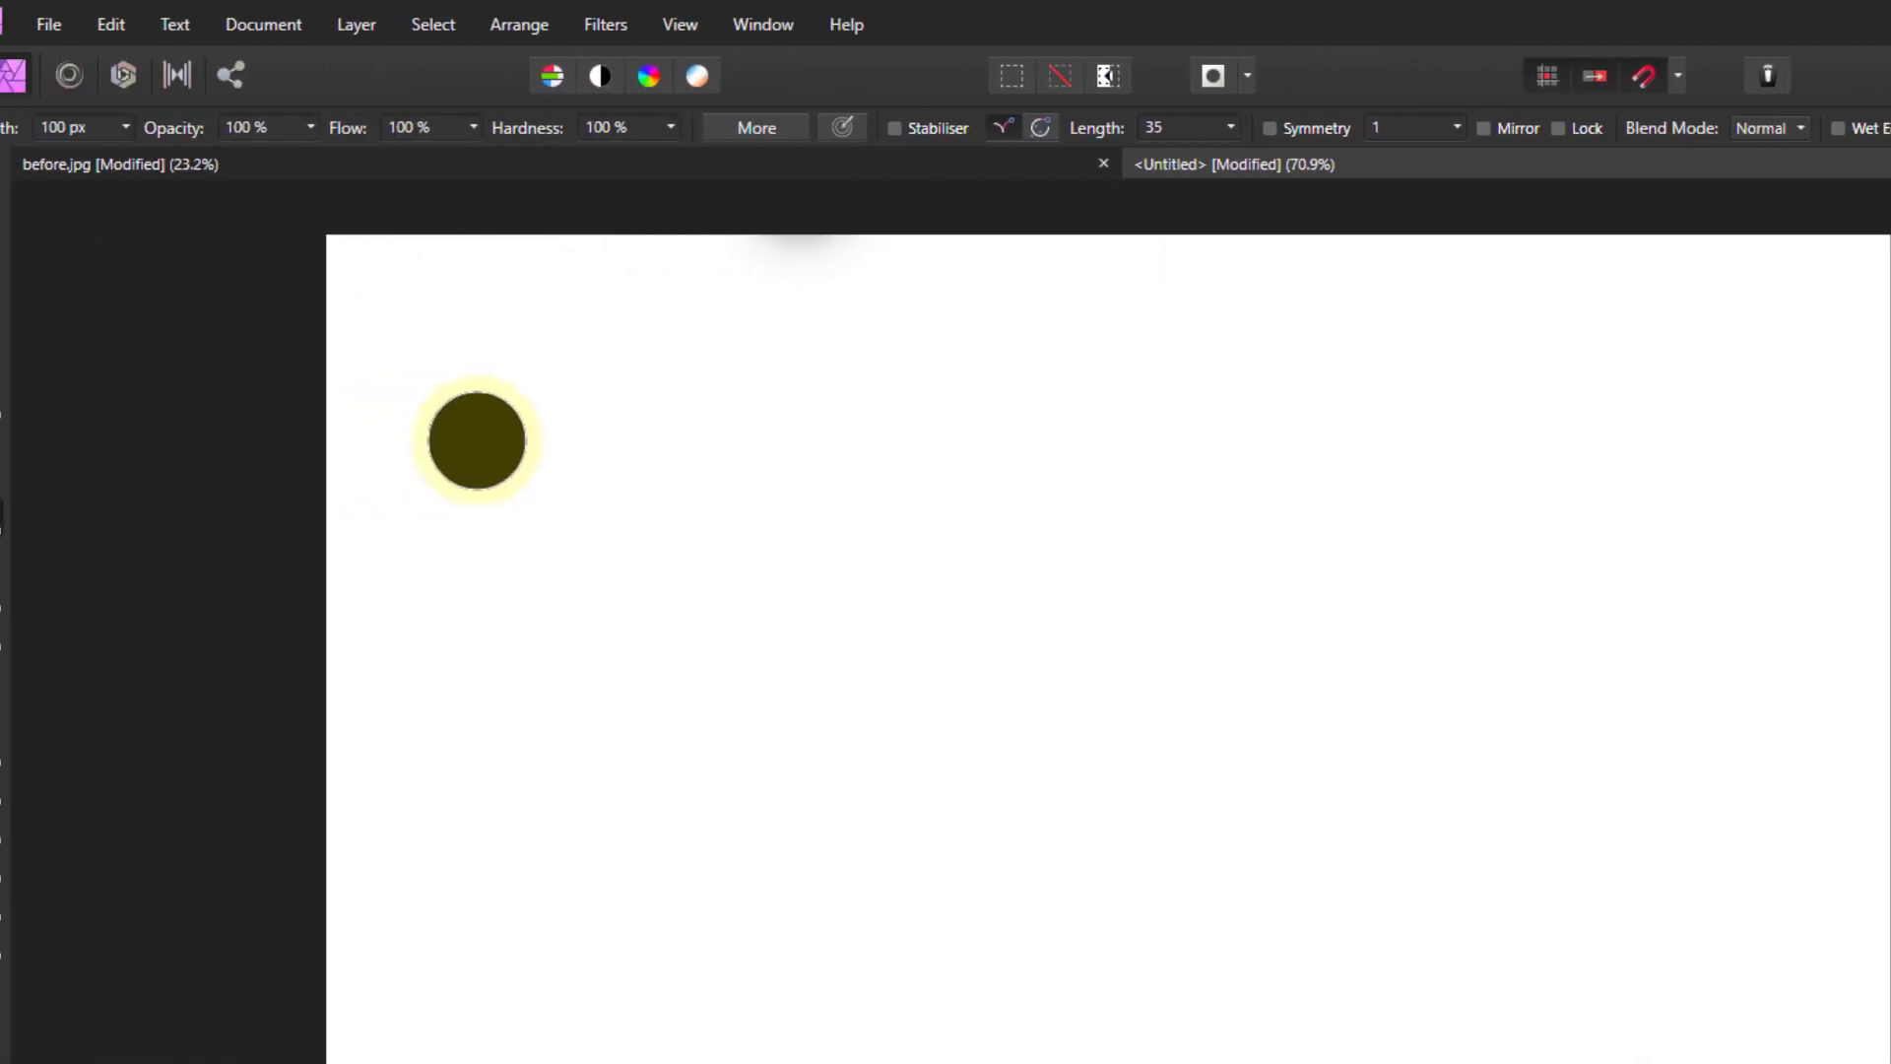
Step: Paint one thick black horizontal stroke near the canvas top left, undoing the stray dabs
{"action": "left_click_drag", "start_coordinate": [537, 428], "coordinate": [915, 428]}
{"action": "left_click", "coordinate": [1117, 822]}
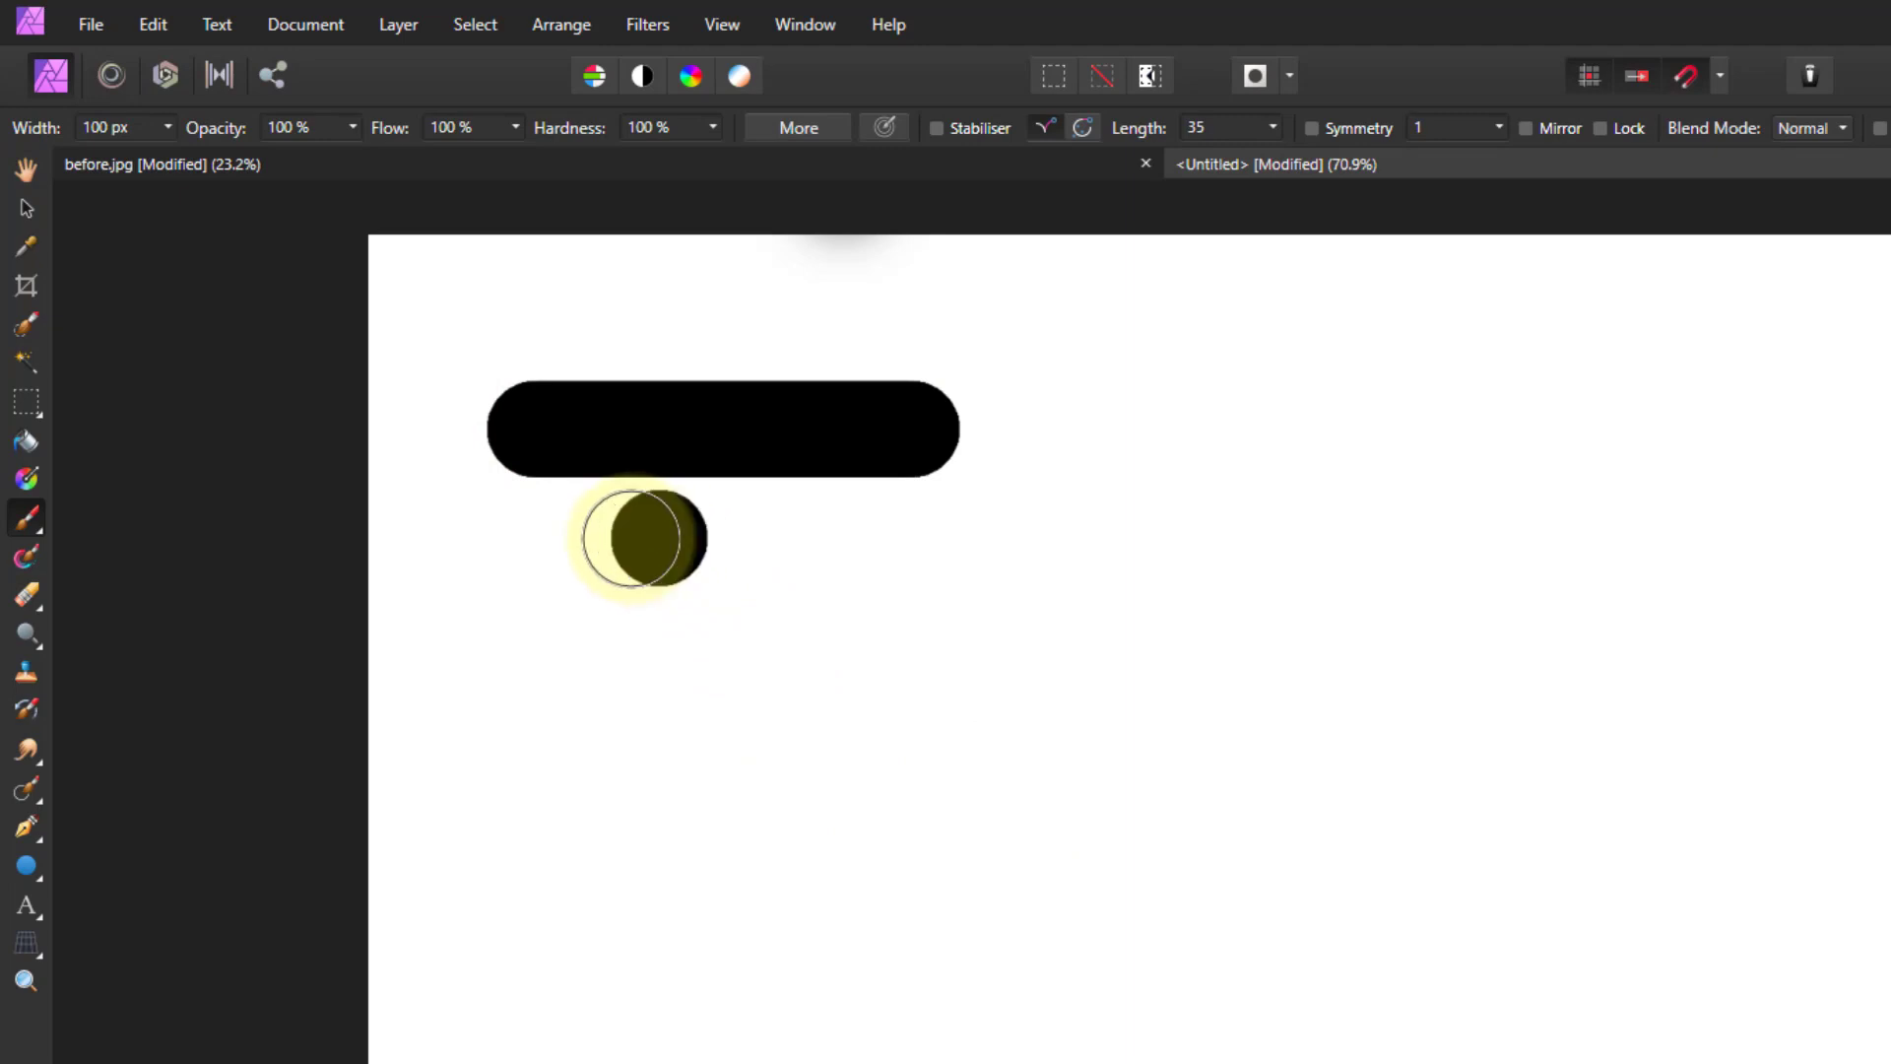
{"action": "mouse_move", "coordinate": [513, 448]}
{"action": "left_mouse_down"}
{"action": "mouse_move", "coordinate": [899, 422]}
{"action": "mouse_move", "coordinate": [759, 422]}
{"action": "mouse_move", "coordinate": [739, 357]}
{"action": "left_mouse_up"}
{"action": "key", "text": "ctrl+z"}
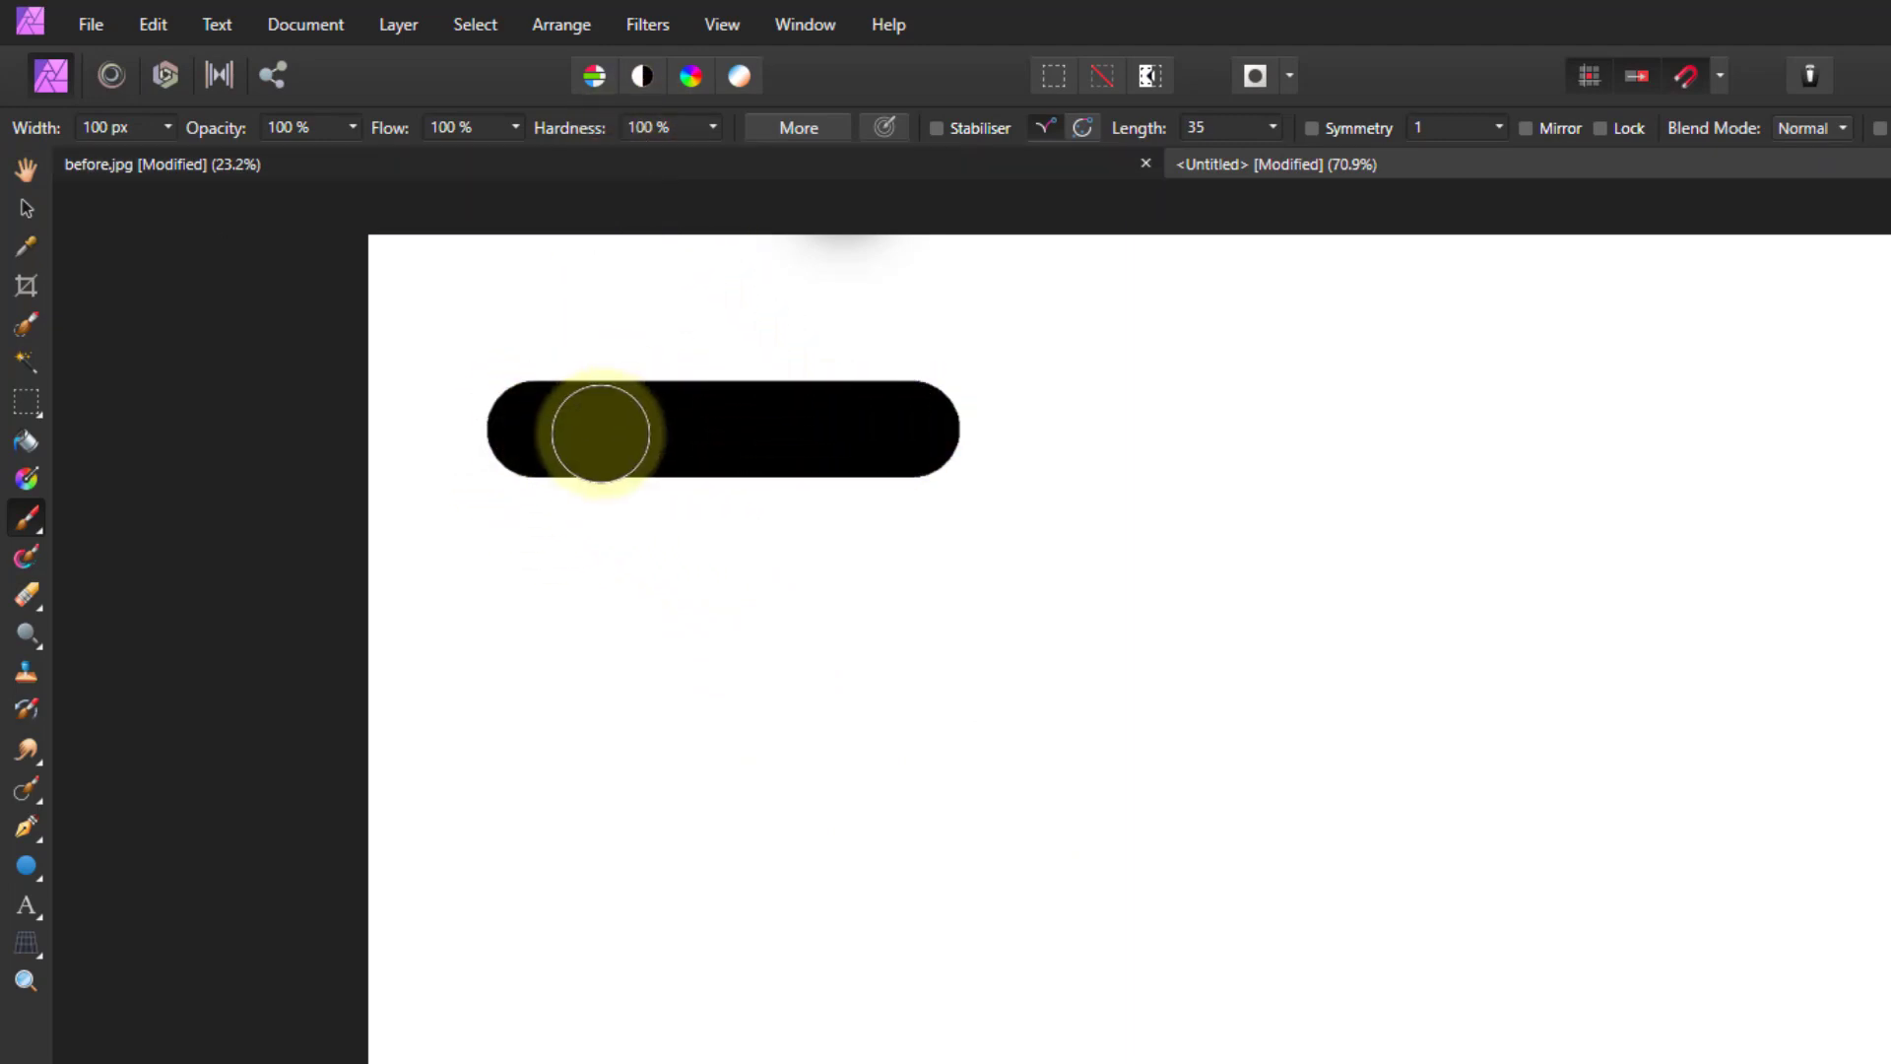
{"action": "left_click_drag", "start_coordinate": [539, 394], "coordinate": [662, 431]}
{"action": "key", "text": "ctrl+z"}
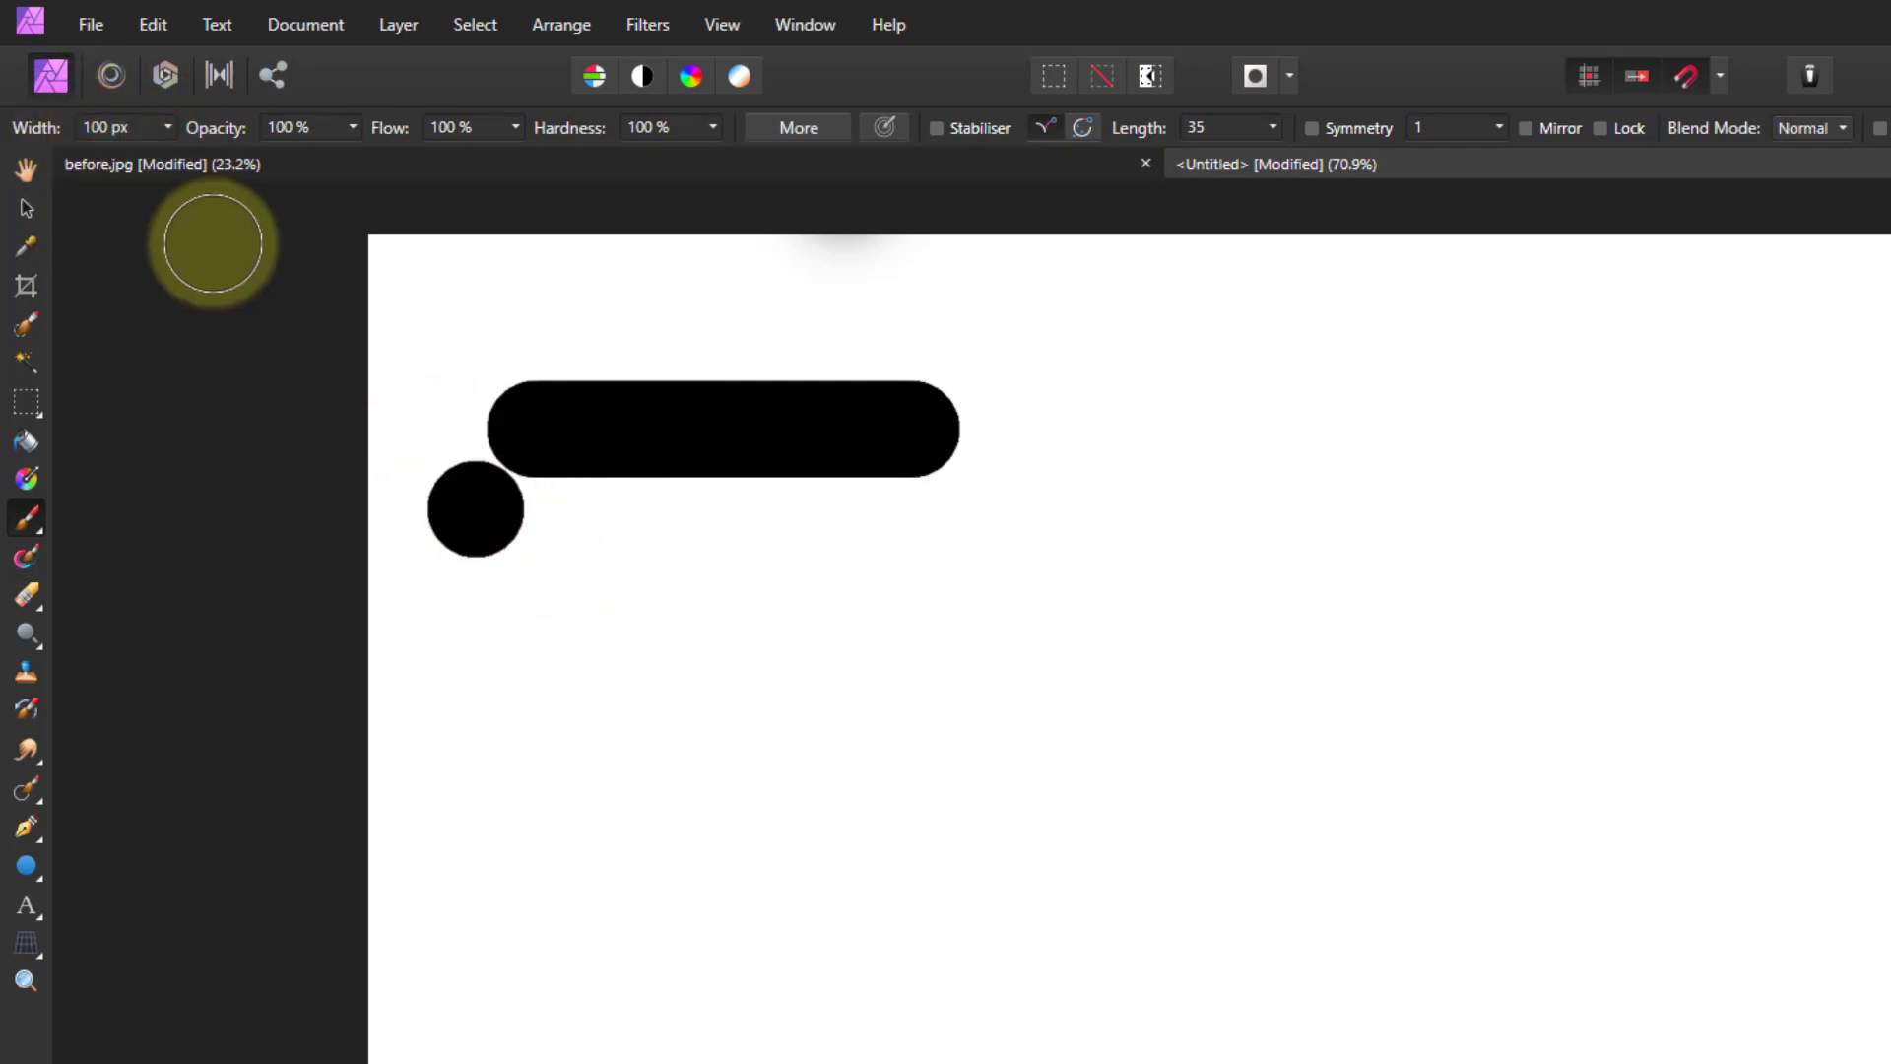
{"action": "key", "text": "ctrl+z"}
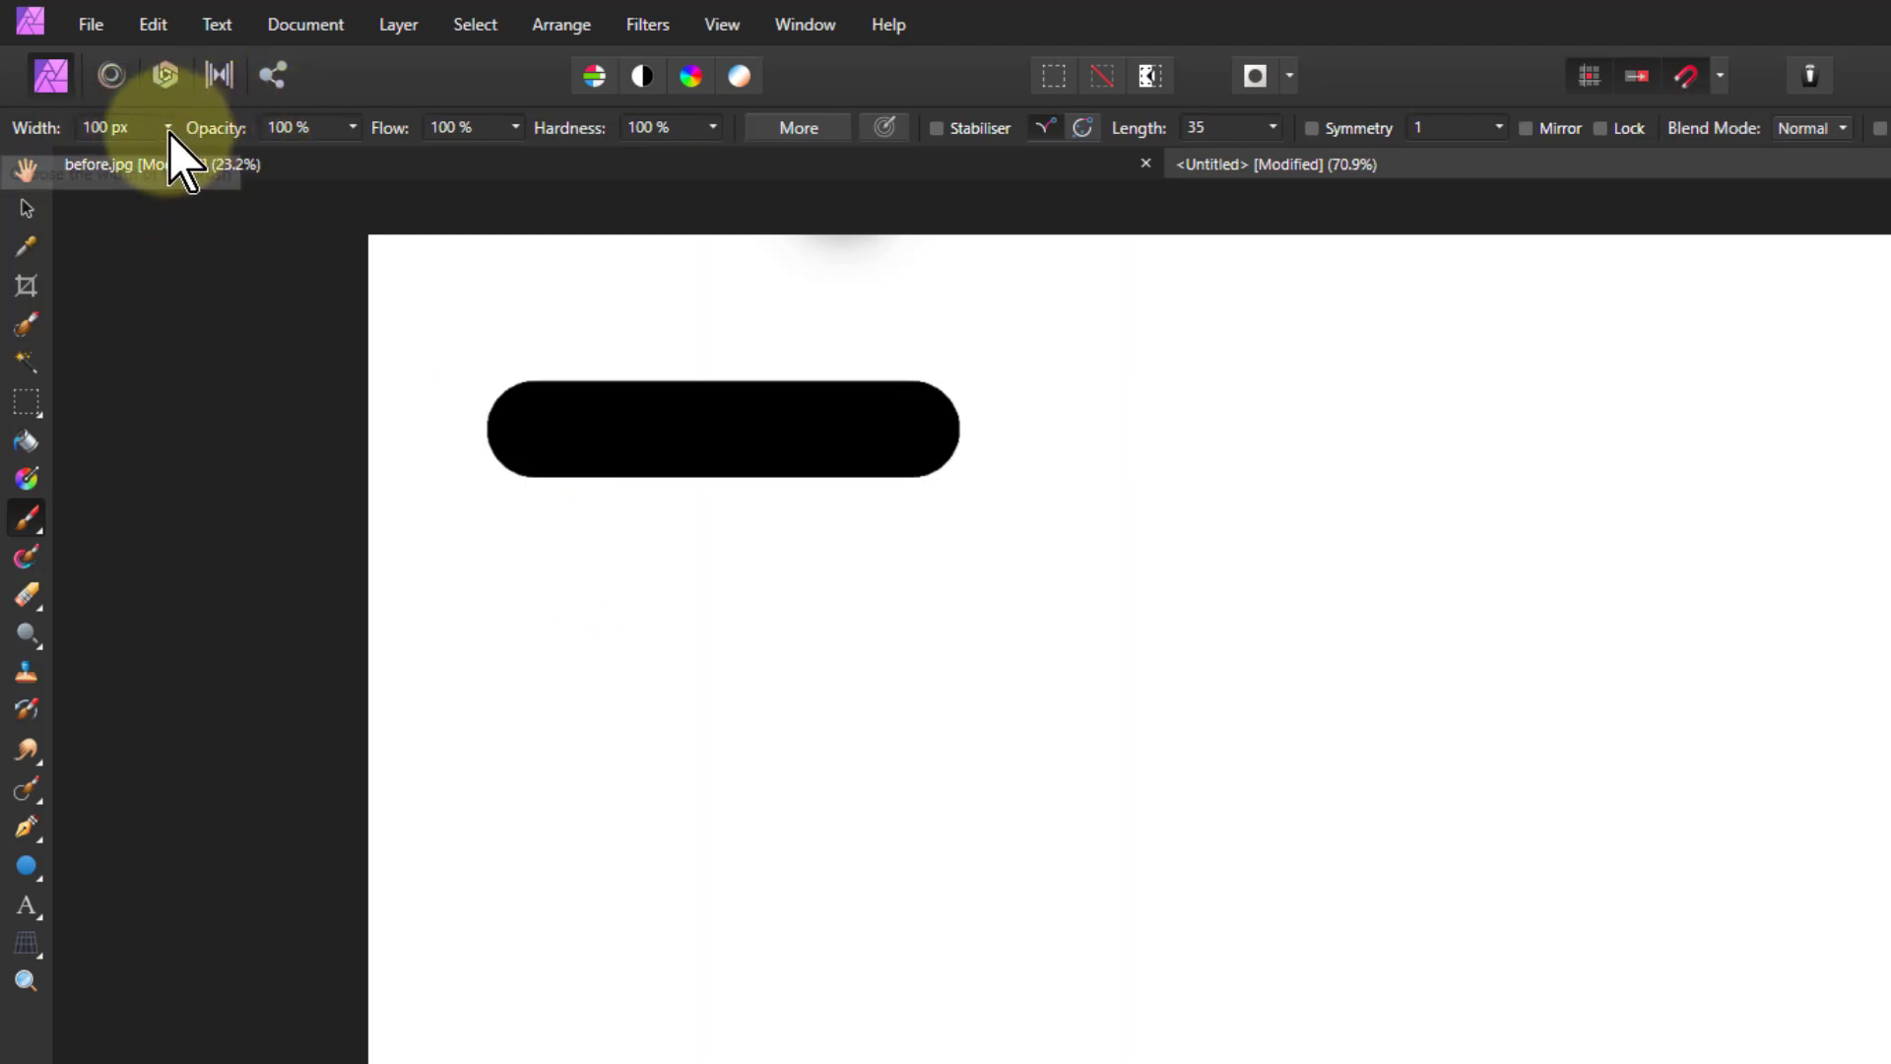
Step: Change the paint brush width from 100 px to 93.4 px
{"action": "left_click", "coordinate": [168, 130]}
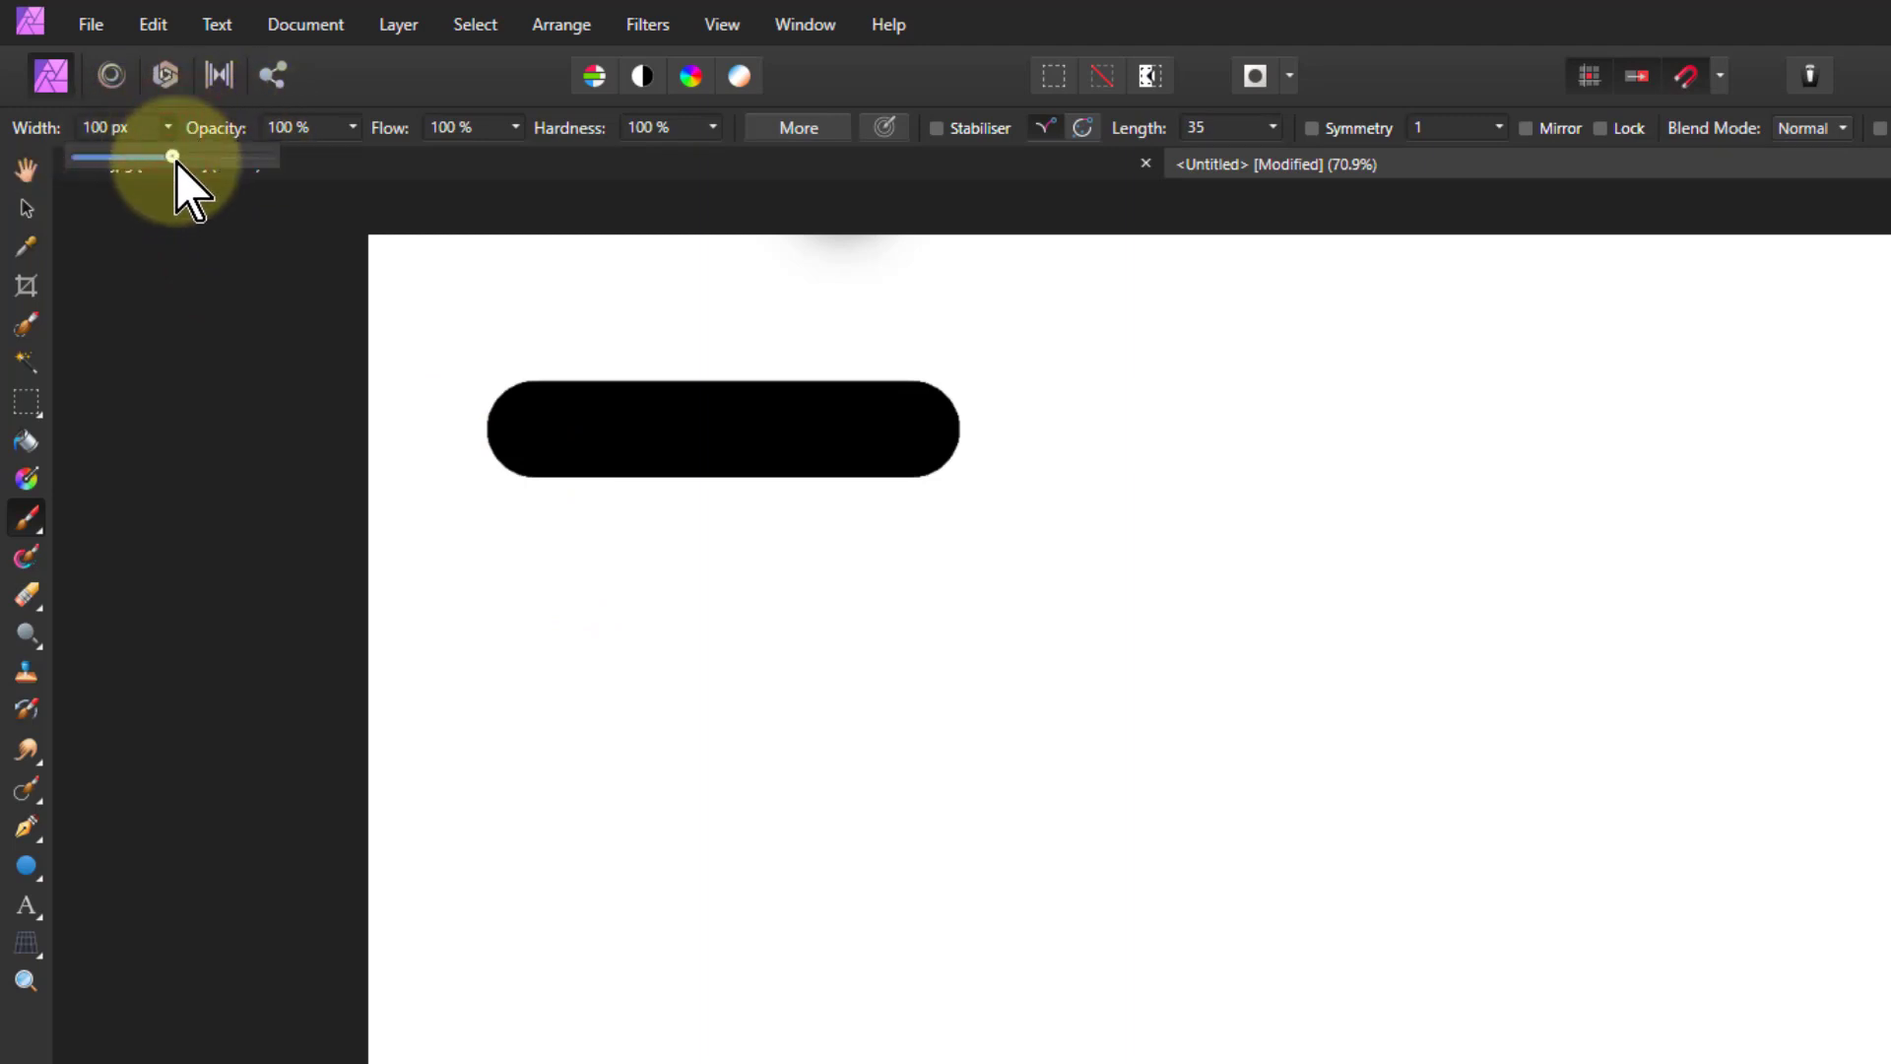
{"action": "mouse_move", "coordinate": [175, 158]}
{"action": "left_mouse_down"}
{"action": "mouse_move", "coordinate": [124, 155]}
{"action": "mouse_move", "coordinate": [196, 155]}
{"action": "mouse_move", "coordinate": [173, 158]}
{"action": "left_mouse_up"}
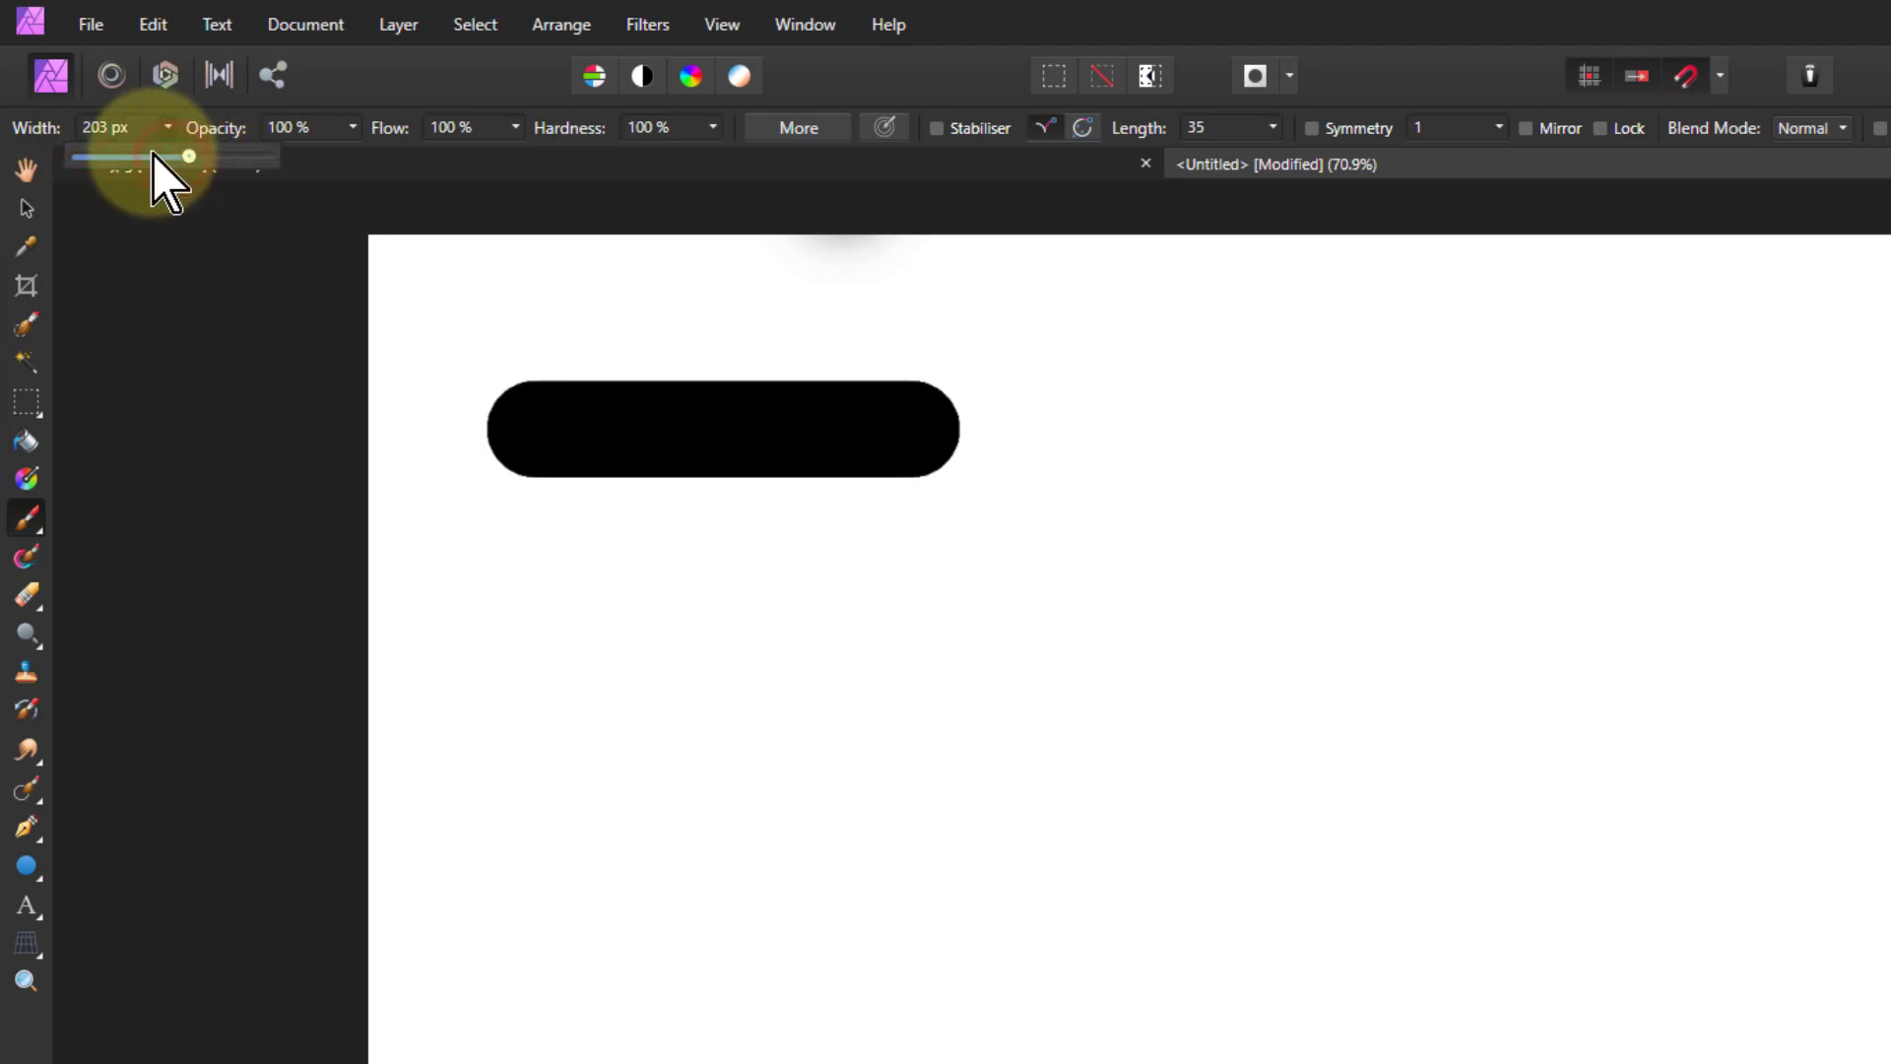
{"action": "left_click", "coordinate": [119, 126]}
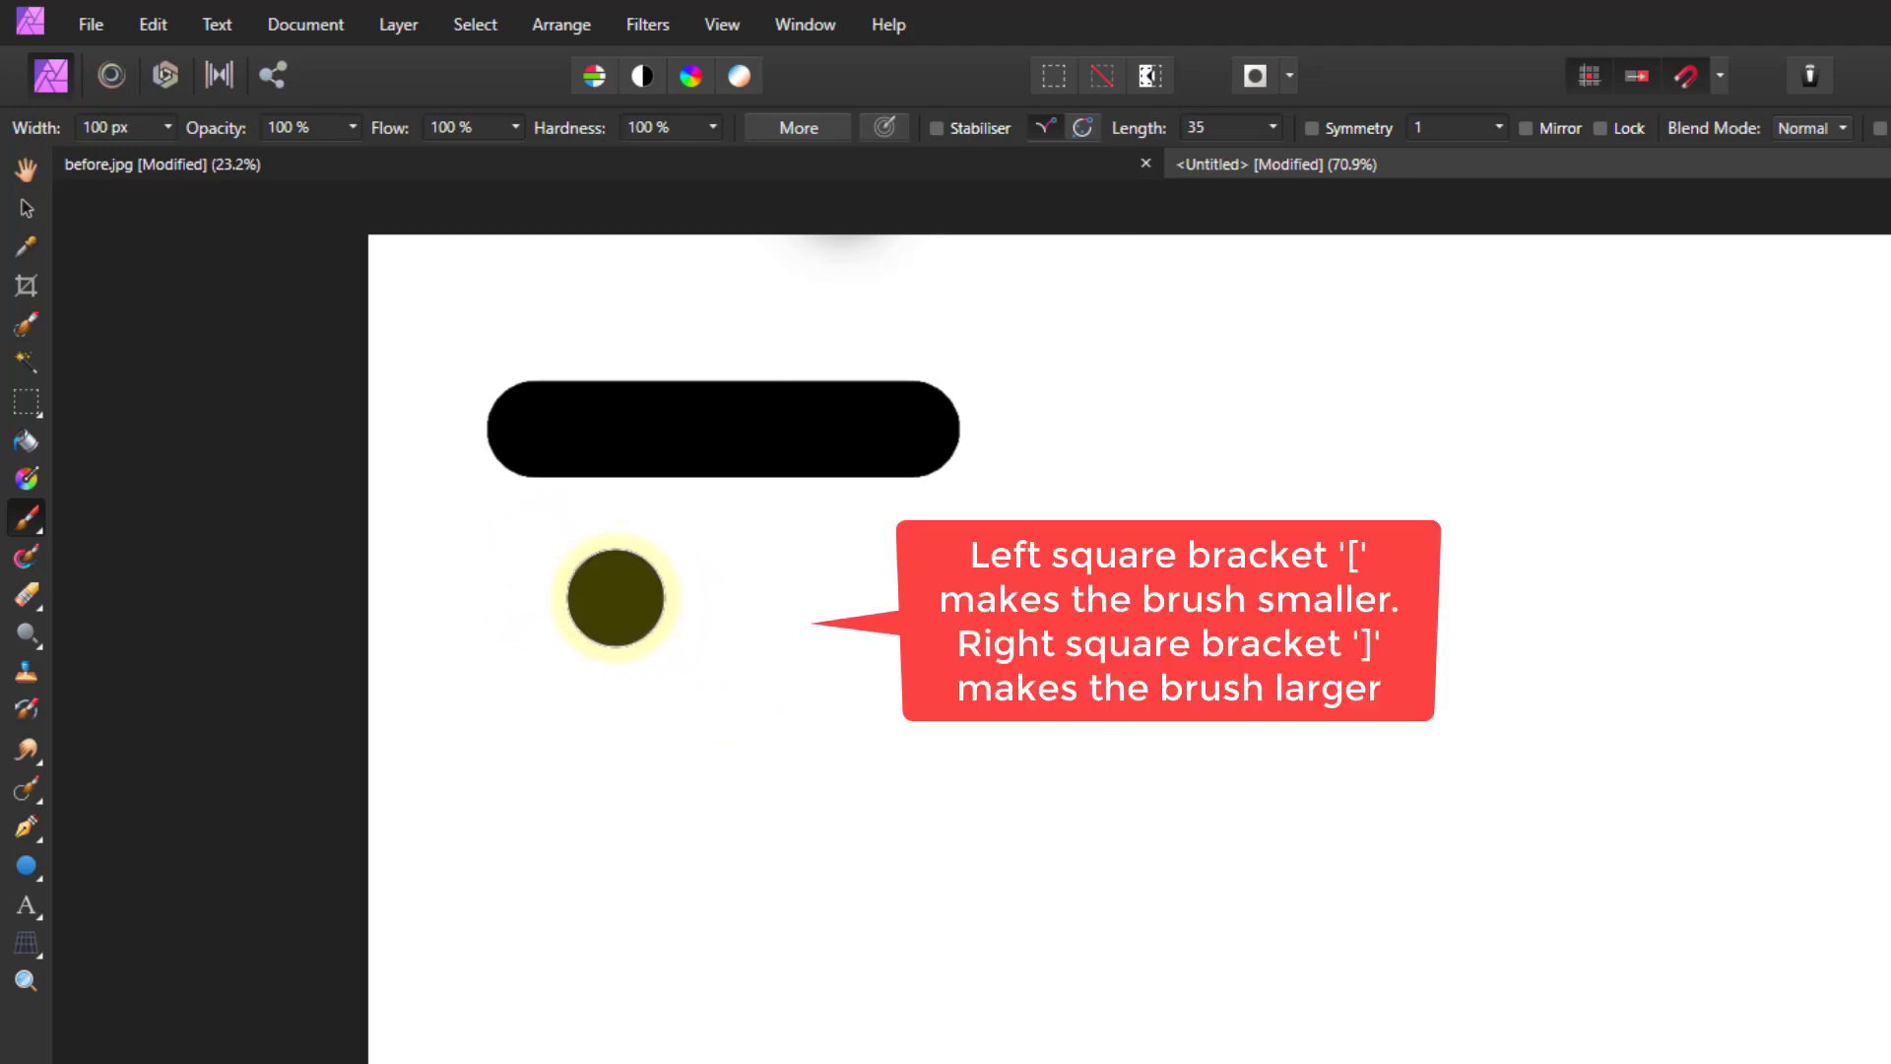
{"action": "key", "text": "bracketright"}
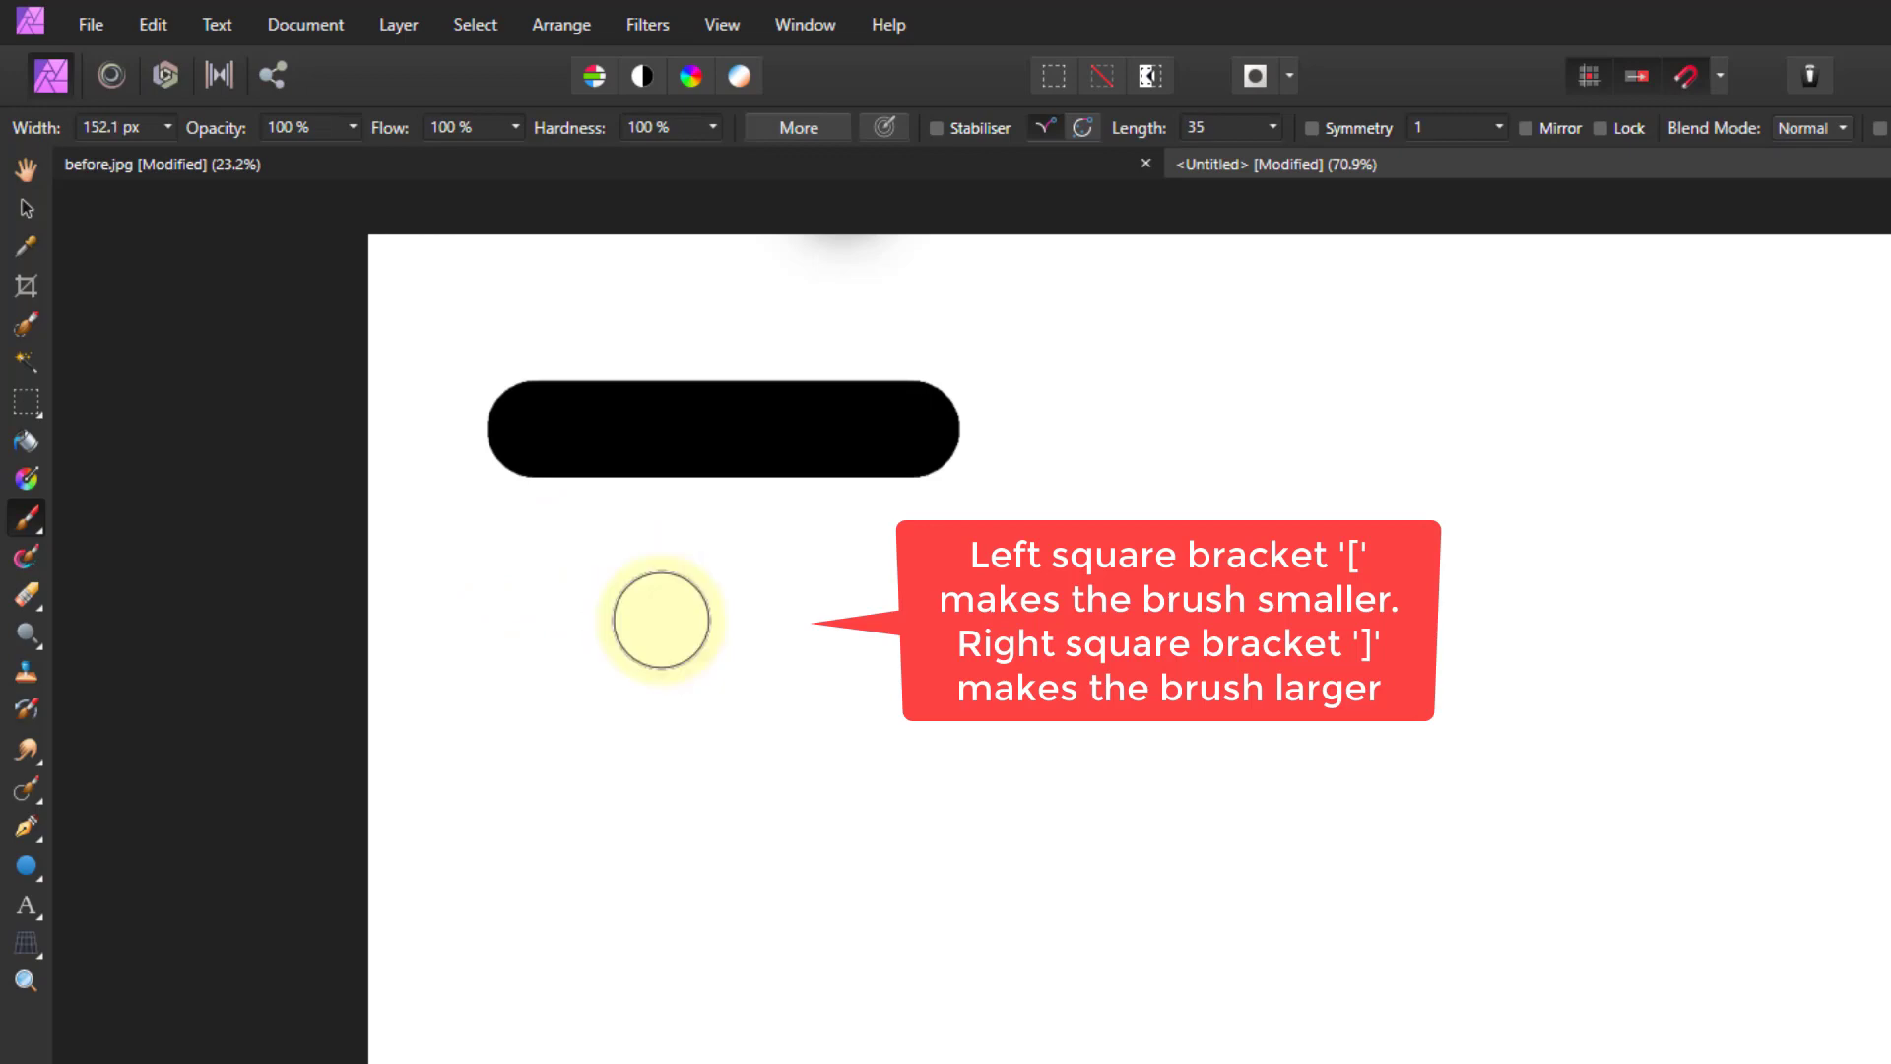
{"action": "key", "text": "bracketleft"}
{"action": "key", "text": "bracketleft"}
{"action": "key", "text": "bracketleft"}
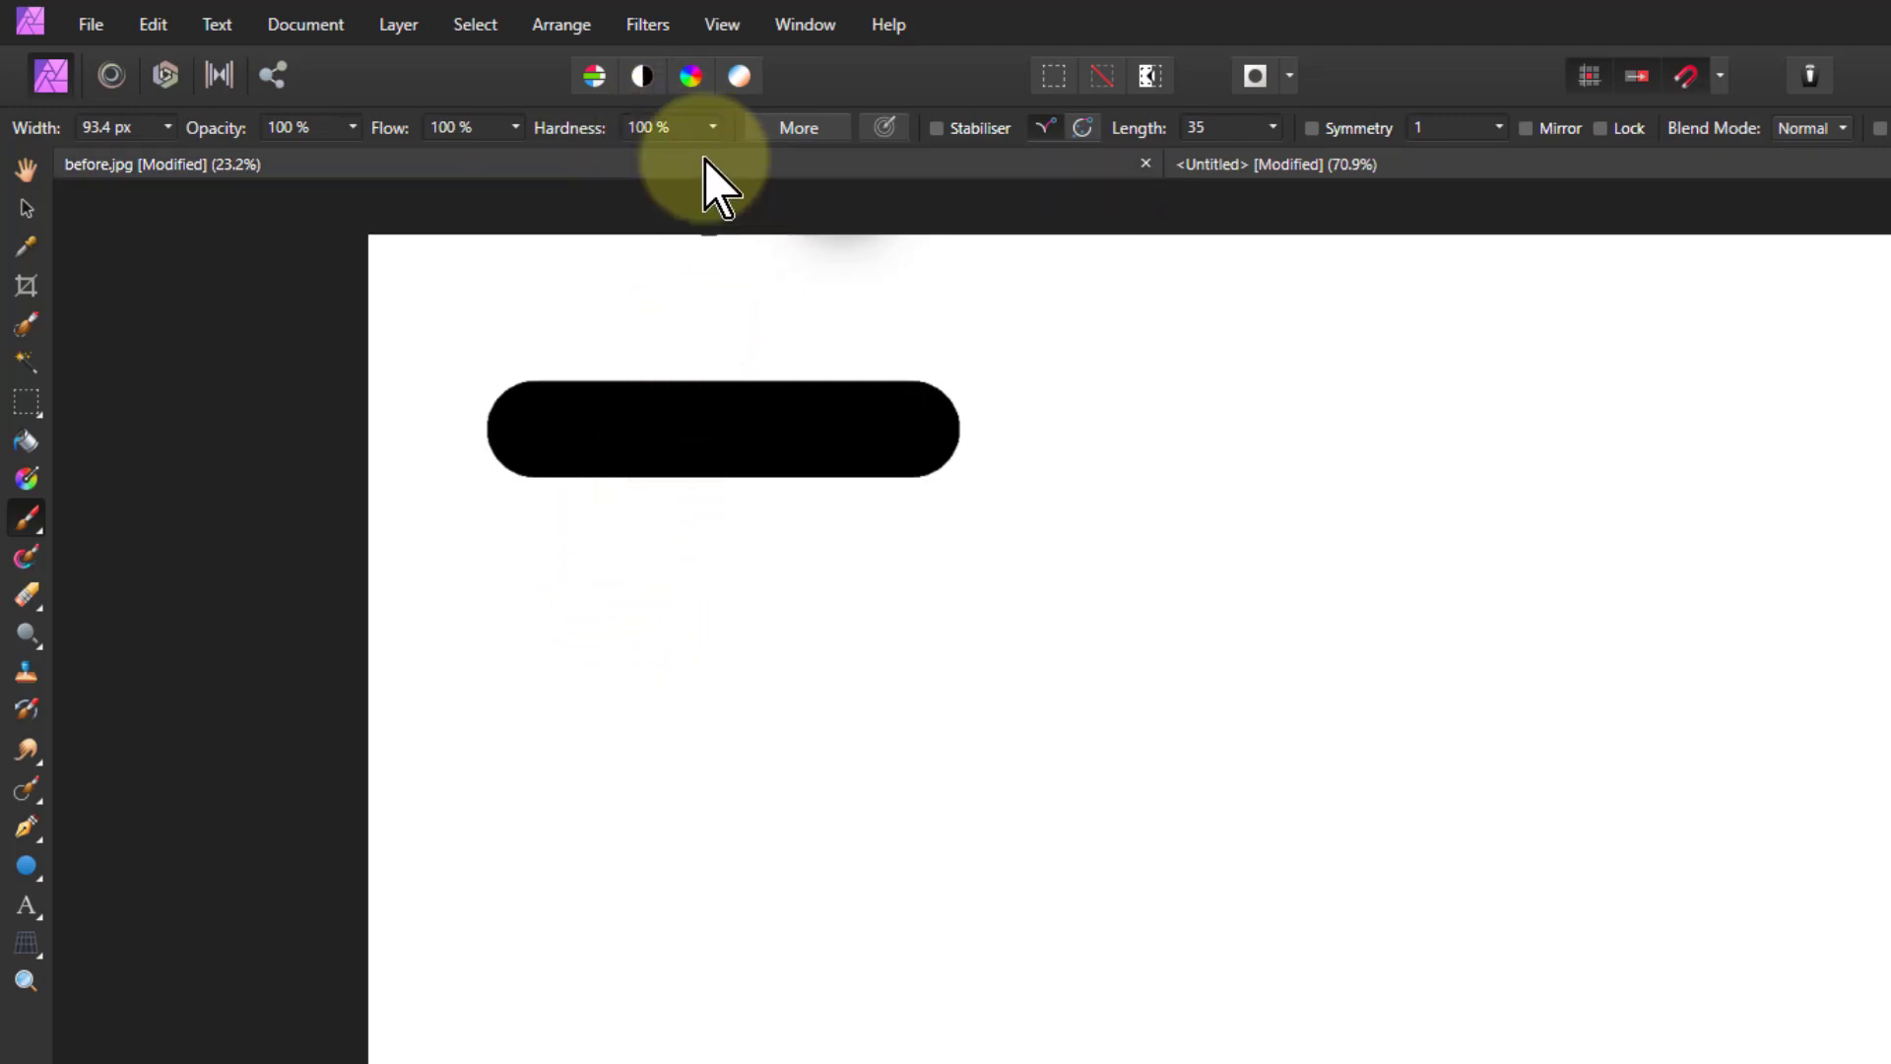
Step: Lower brush hardness to 49% and paint a soft stroke below the black bar
{"action": "left_click", "coordinate": [716, 128]}
{"action": "left_click_drag", "start_coordinate": [722, 157], "coordinate": [613, 157]}
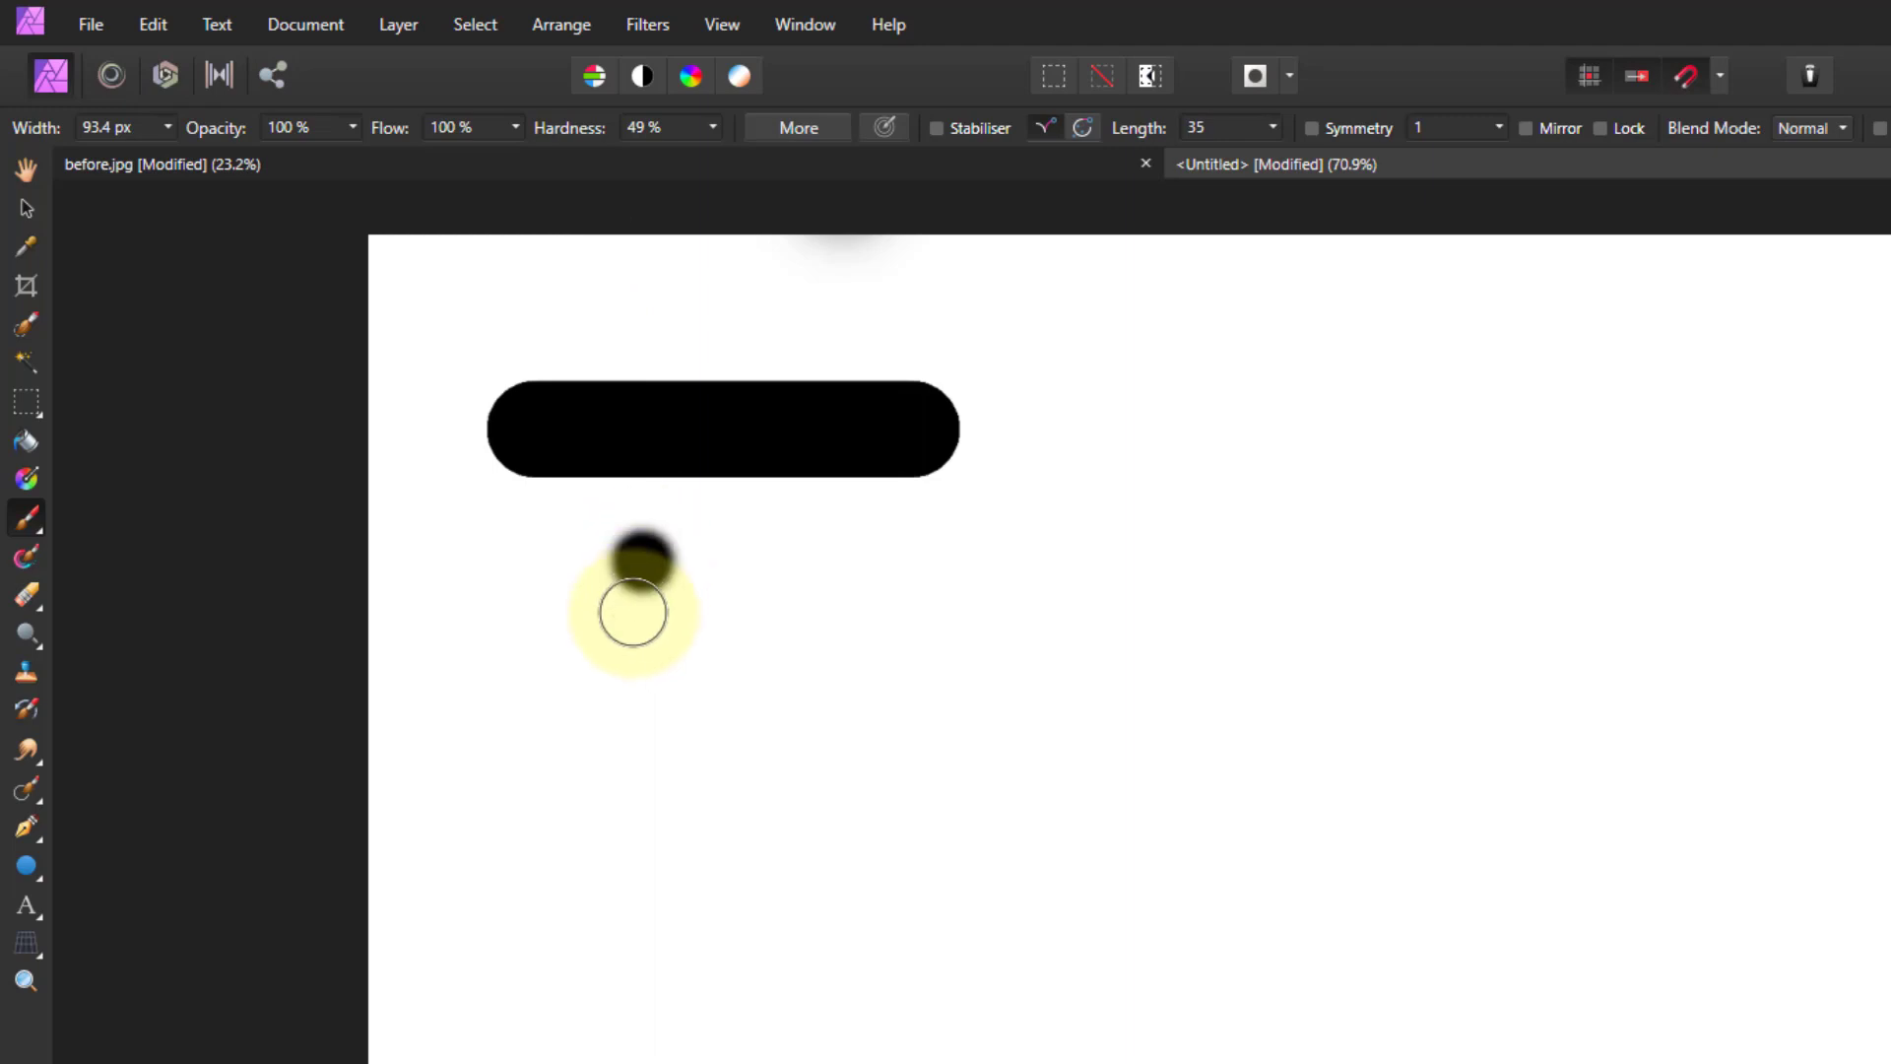
{"action": "mouse_move", "coordinate": [581, 563]}
{"action": "left_mouse_down"}
{"action": "mouse_move", "coordinate": [507, 565]}
{"action": "mouse_move", "coordinate": [907, 561]}
{"action": "left_mouse_up"}
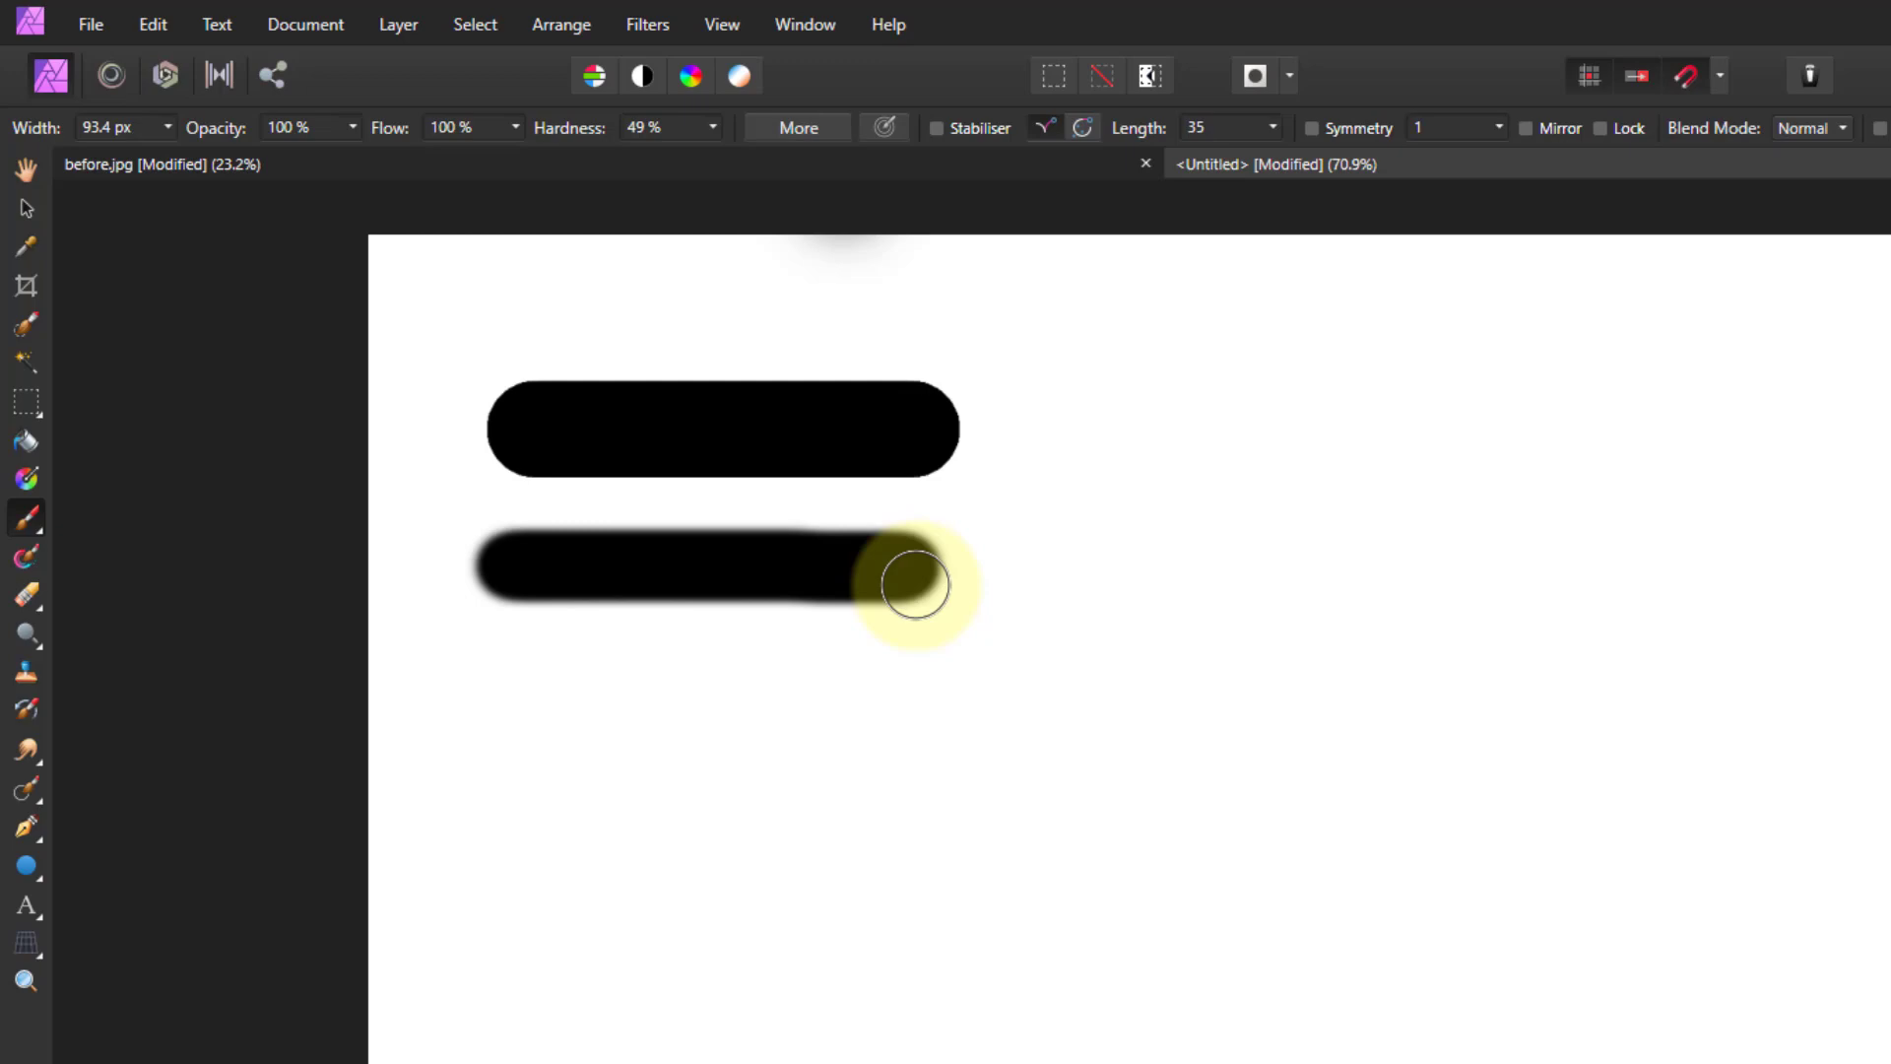
Step: Drop hardness to 0% and paint a fully soft stroke further down, enlarging the brush
{"action": "left_click", "coordinate": [713, 128]}
{"action": "left_click_drag", "start_coordinate": [711, 152], "coordinate": [591, 219]}
{"action": "left_click", "coordinate": [525, 702]}
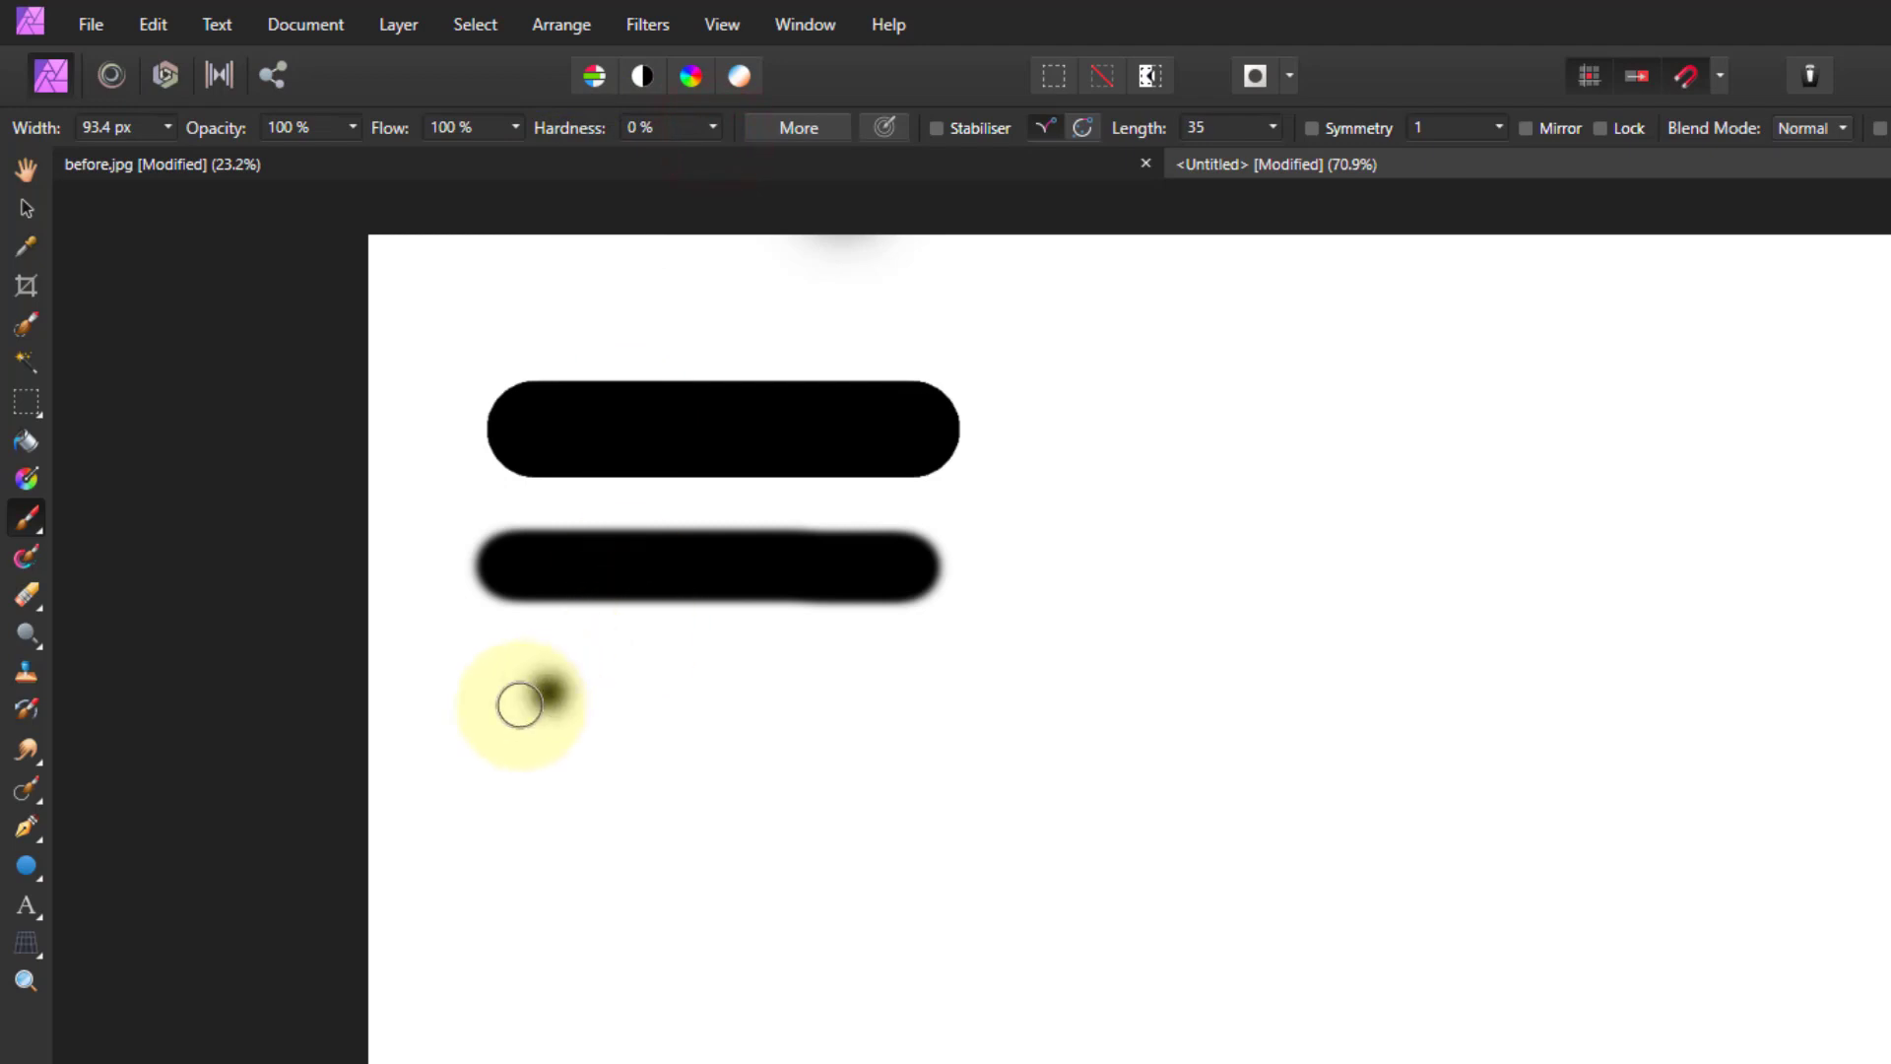
{"action": "left_click_drag", "start_coordinate": [703, 715], "coordinate": [899, 709]}
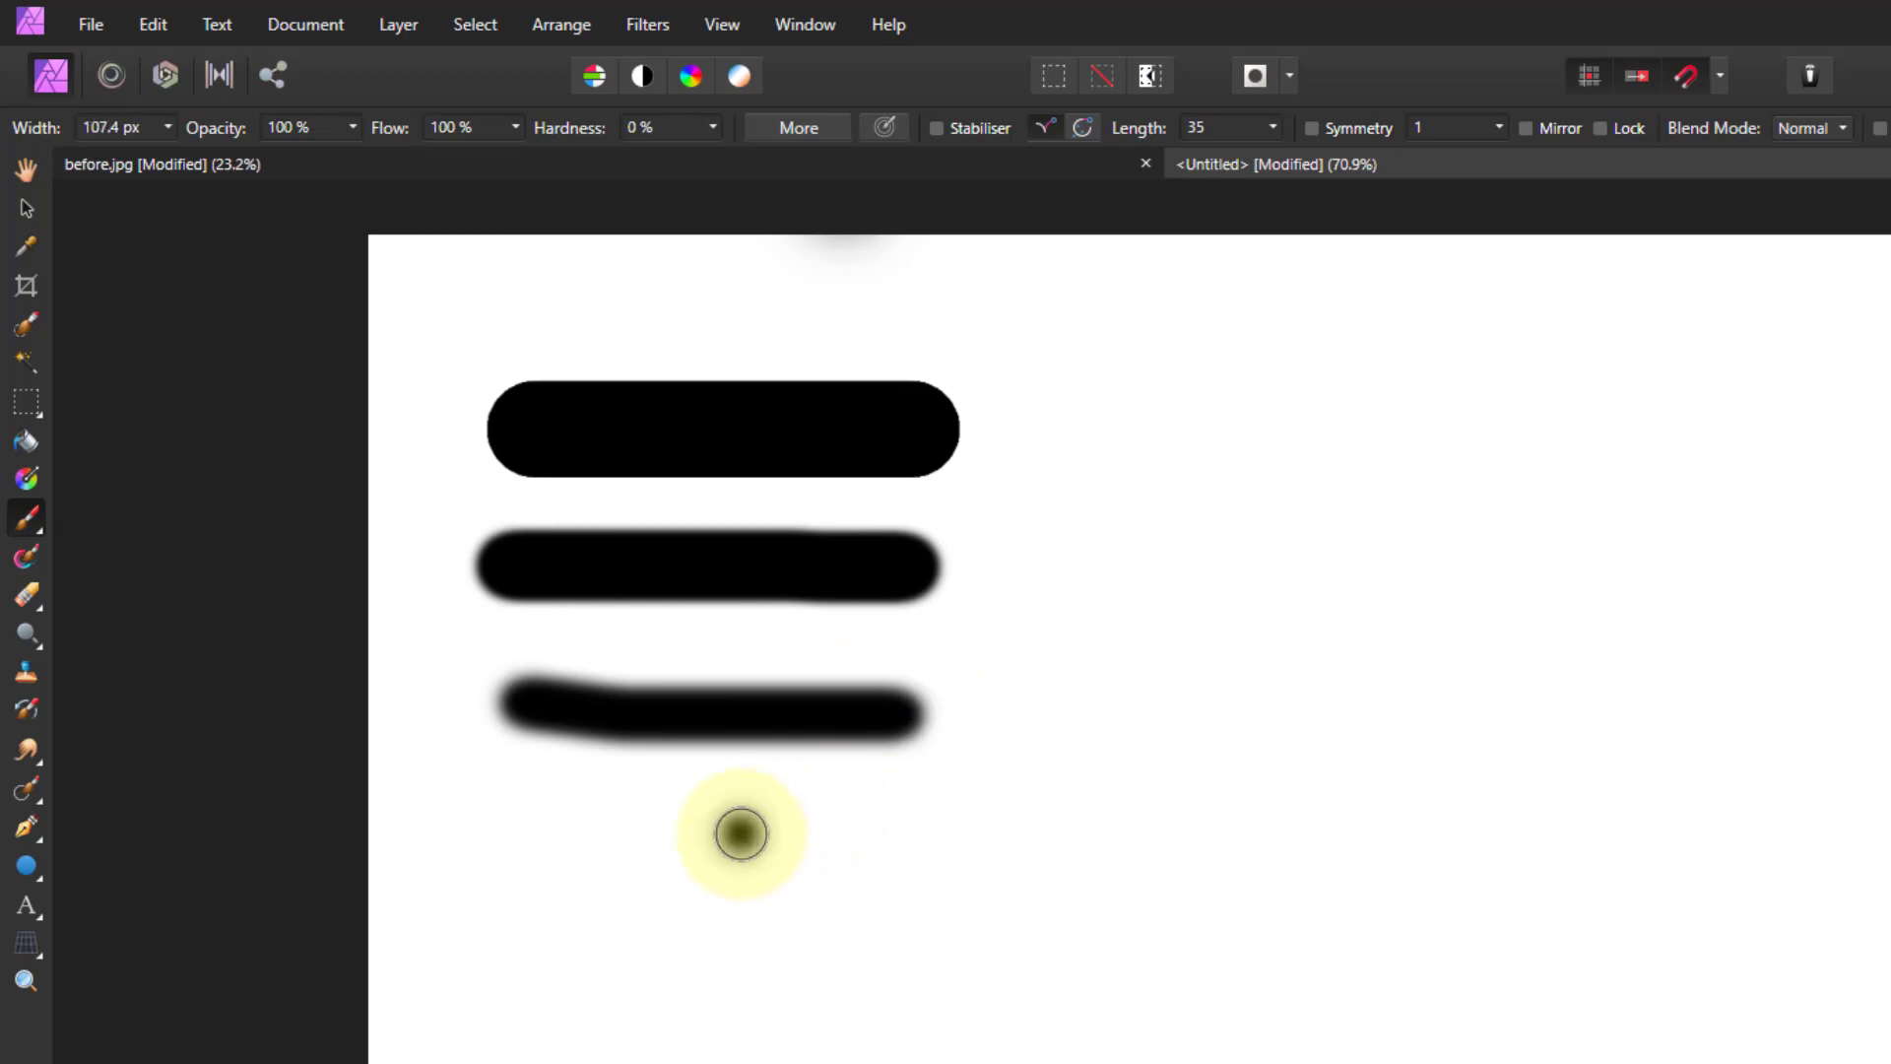
{"action": "left_click_drag", "start_coordinate": [740, 833], "coordinate": [767, 820]}
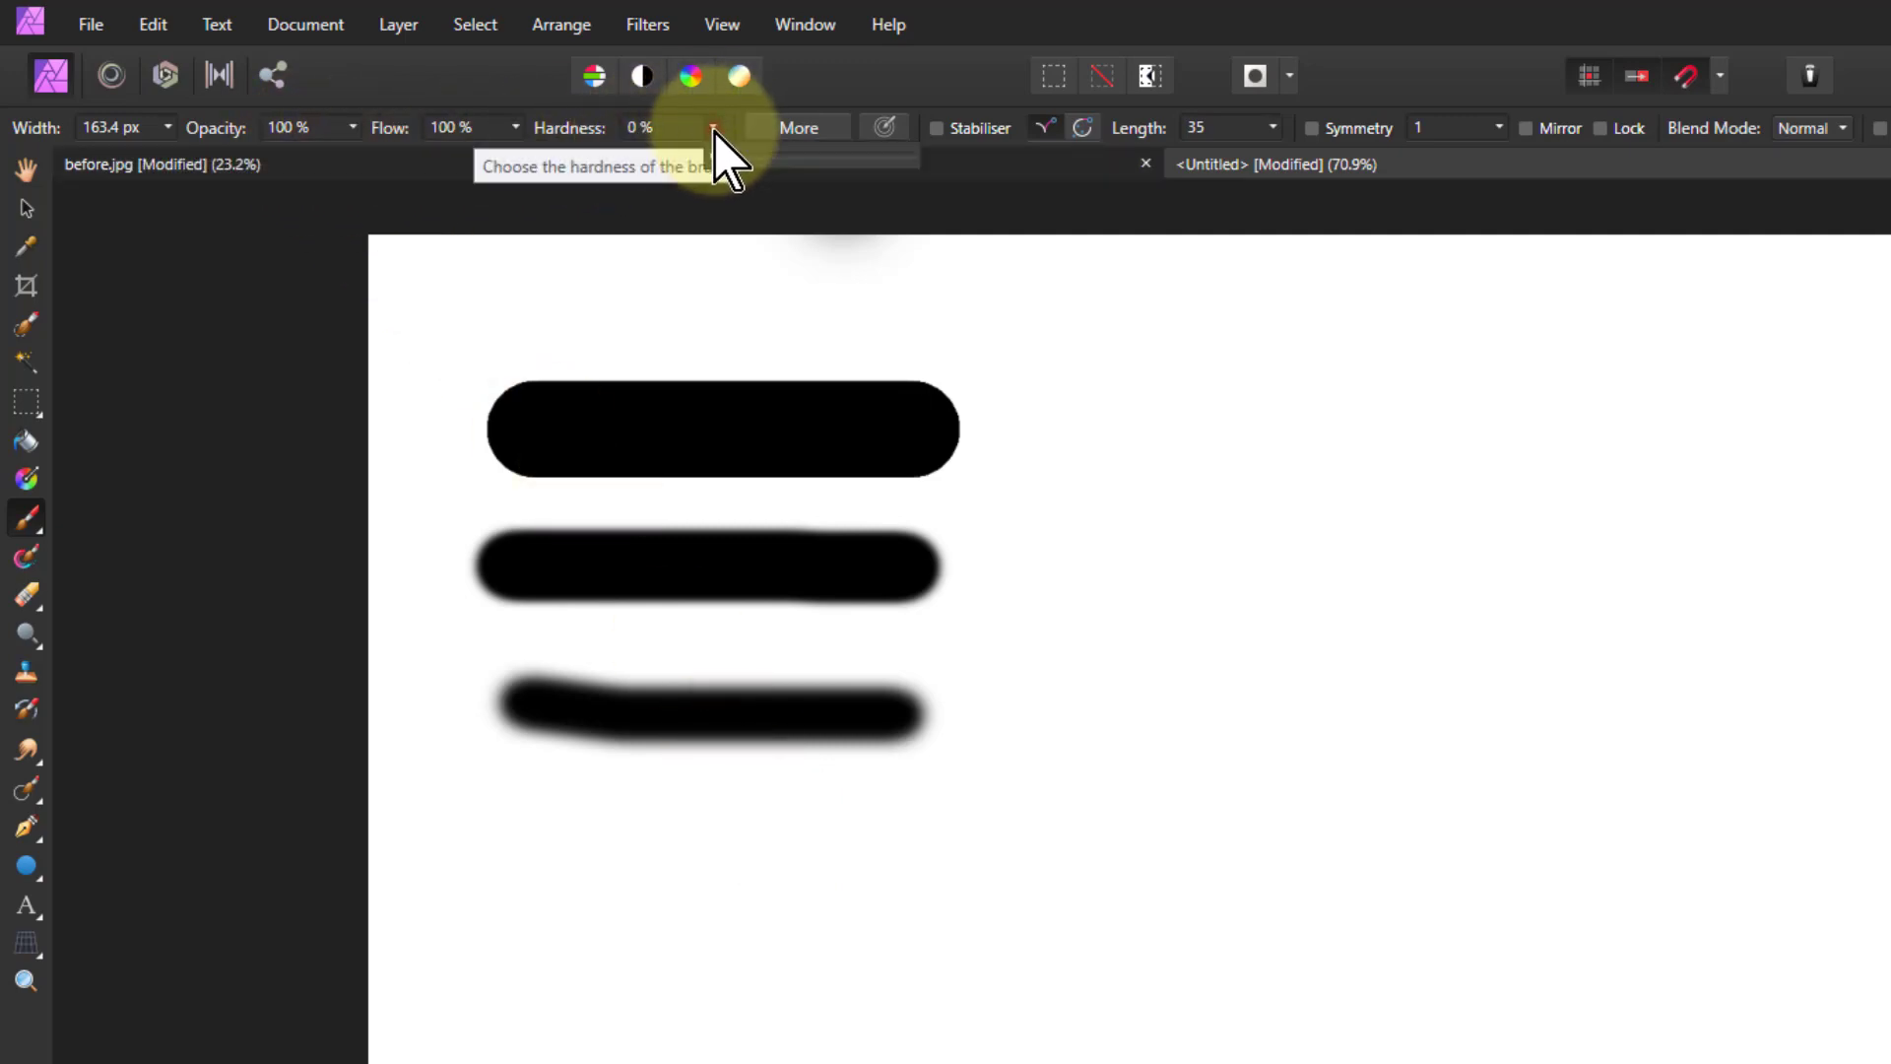
Step: Restore 100% hardness, set opacity to 32% and paint translucent grey strokes below the soft ones
{"action": "left_click_drag", "start_coordinate": [712, 127], "coordinate": [946, 211]}
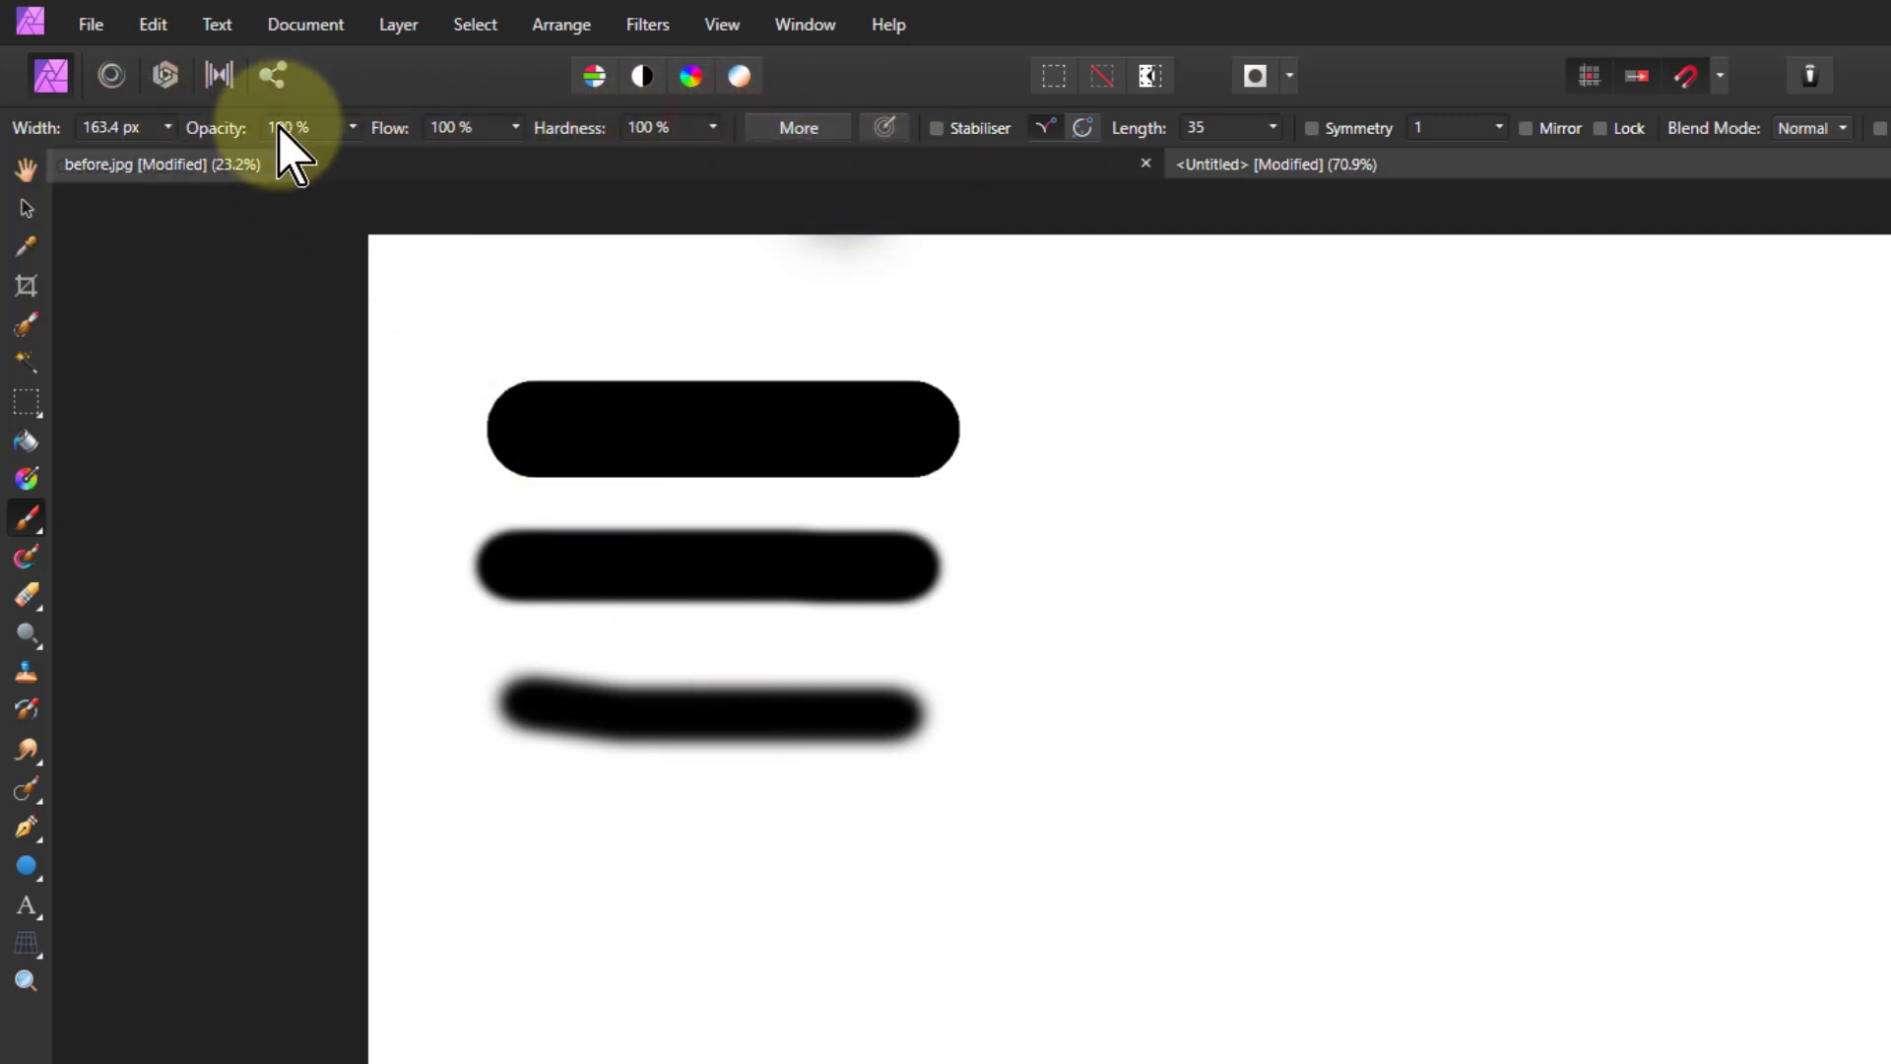
{"action": "left_click", "coordinate": [352, 127]}
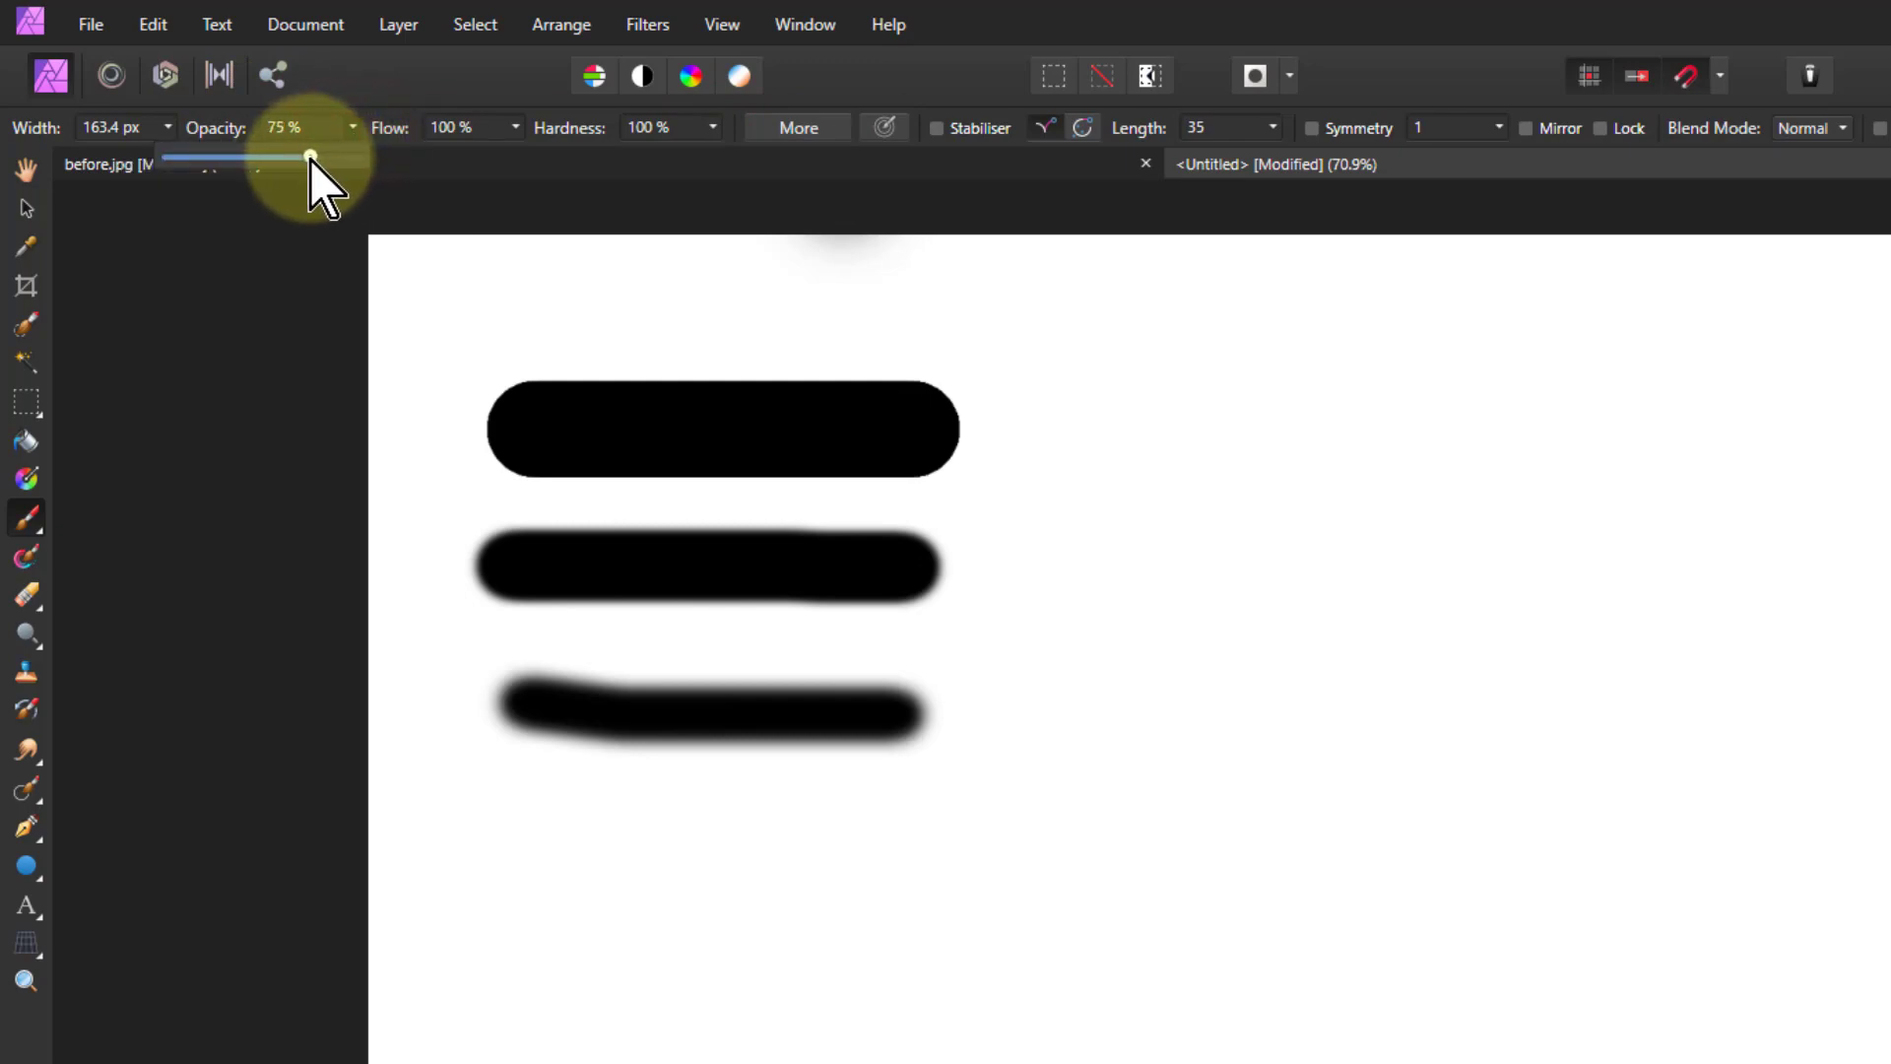
{"action": "left_click_drag", "start_coordinate": [285, 158], "coordinate": [227, 158]}
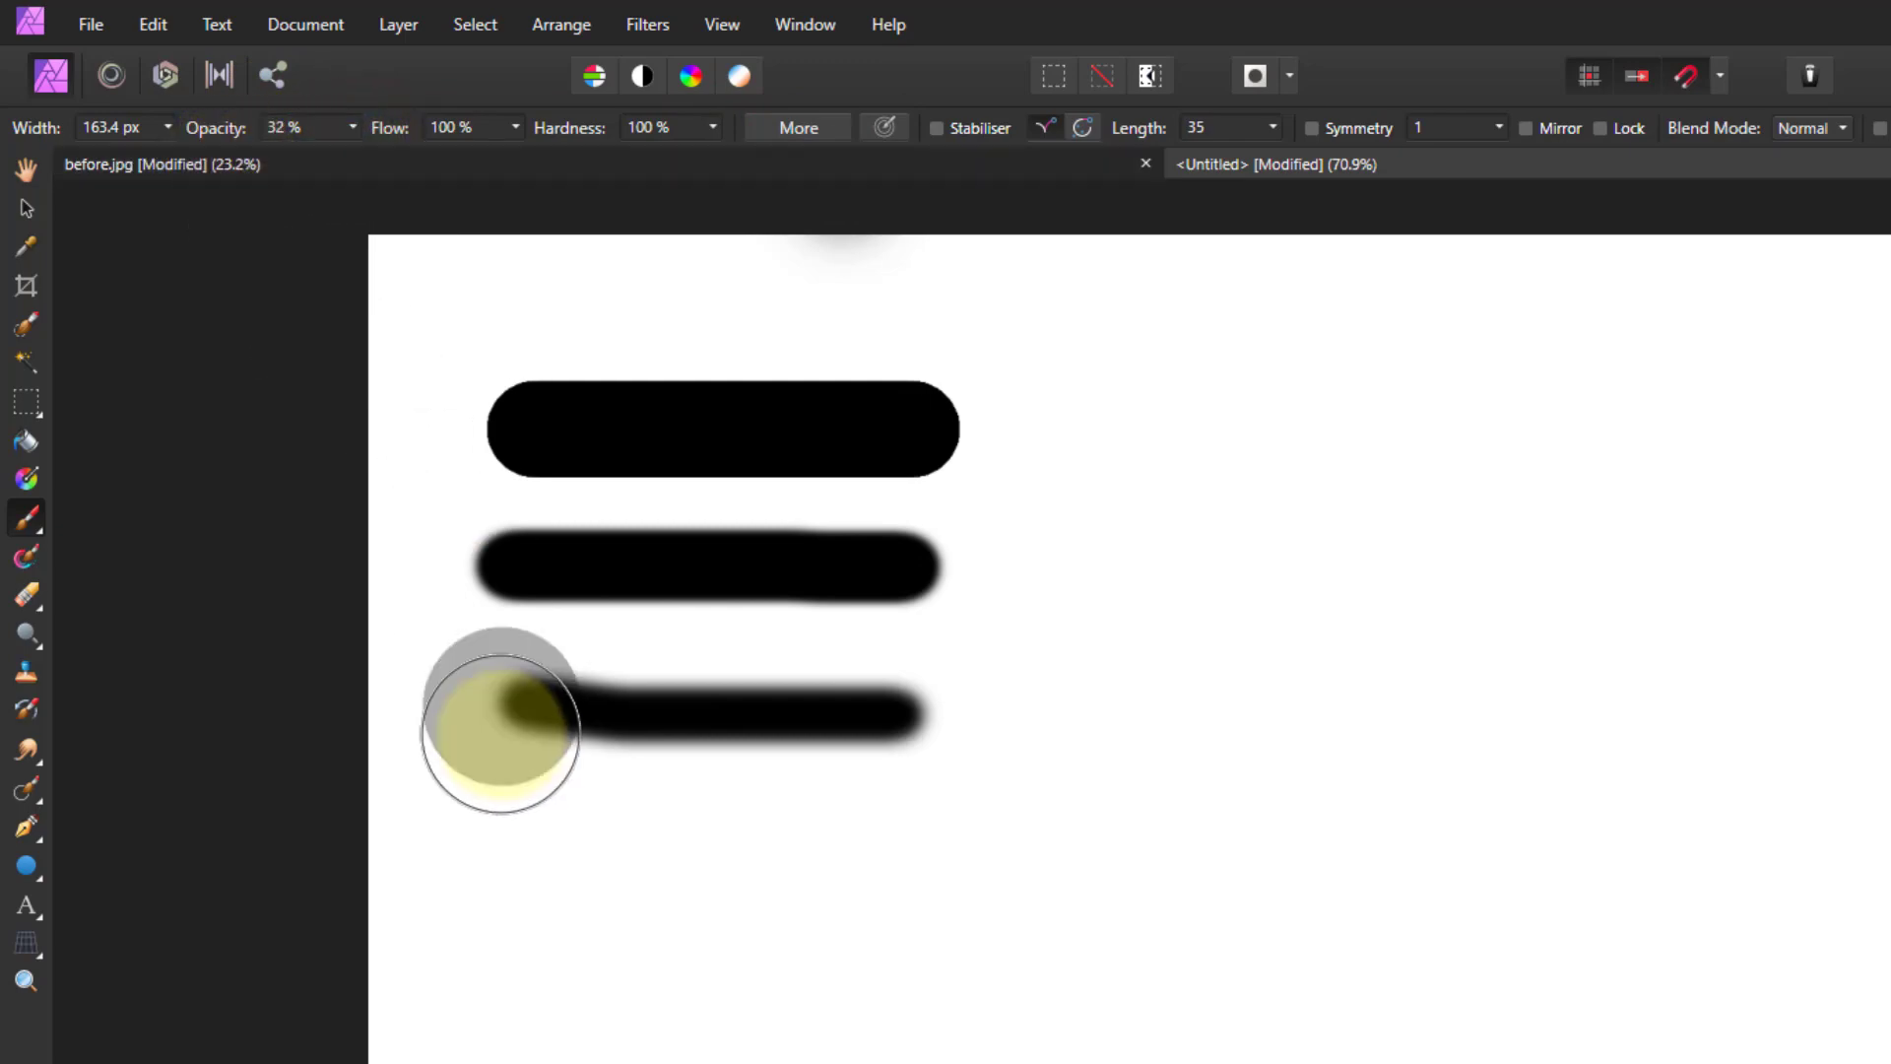
{"action": "left_click_drag", "start_coordinate": [523, 845], "coordinate": [704, 872]}
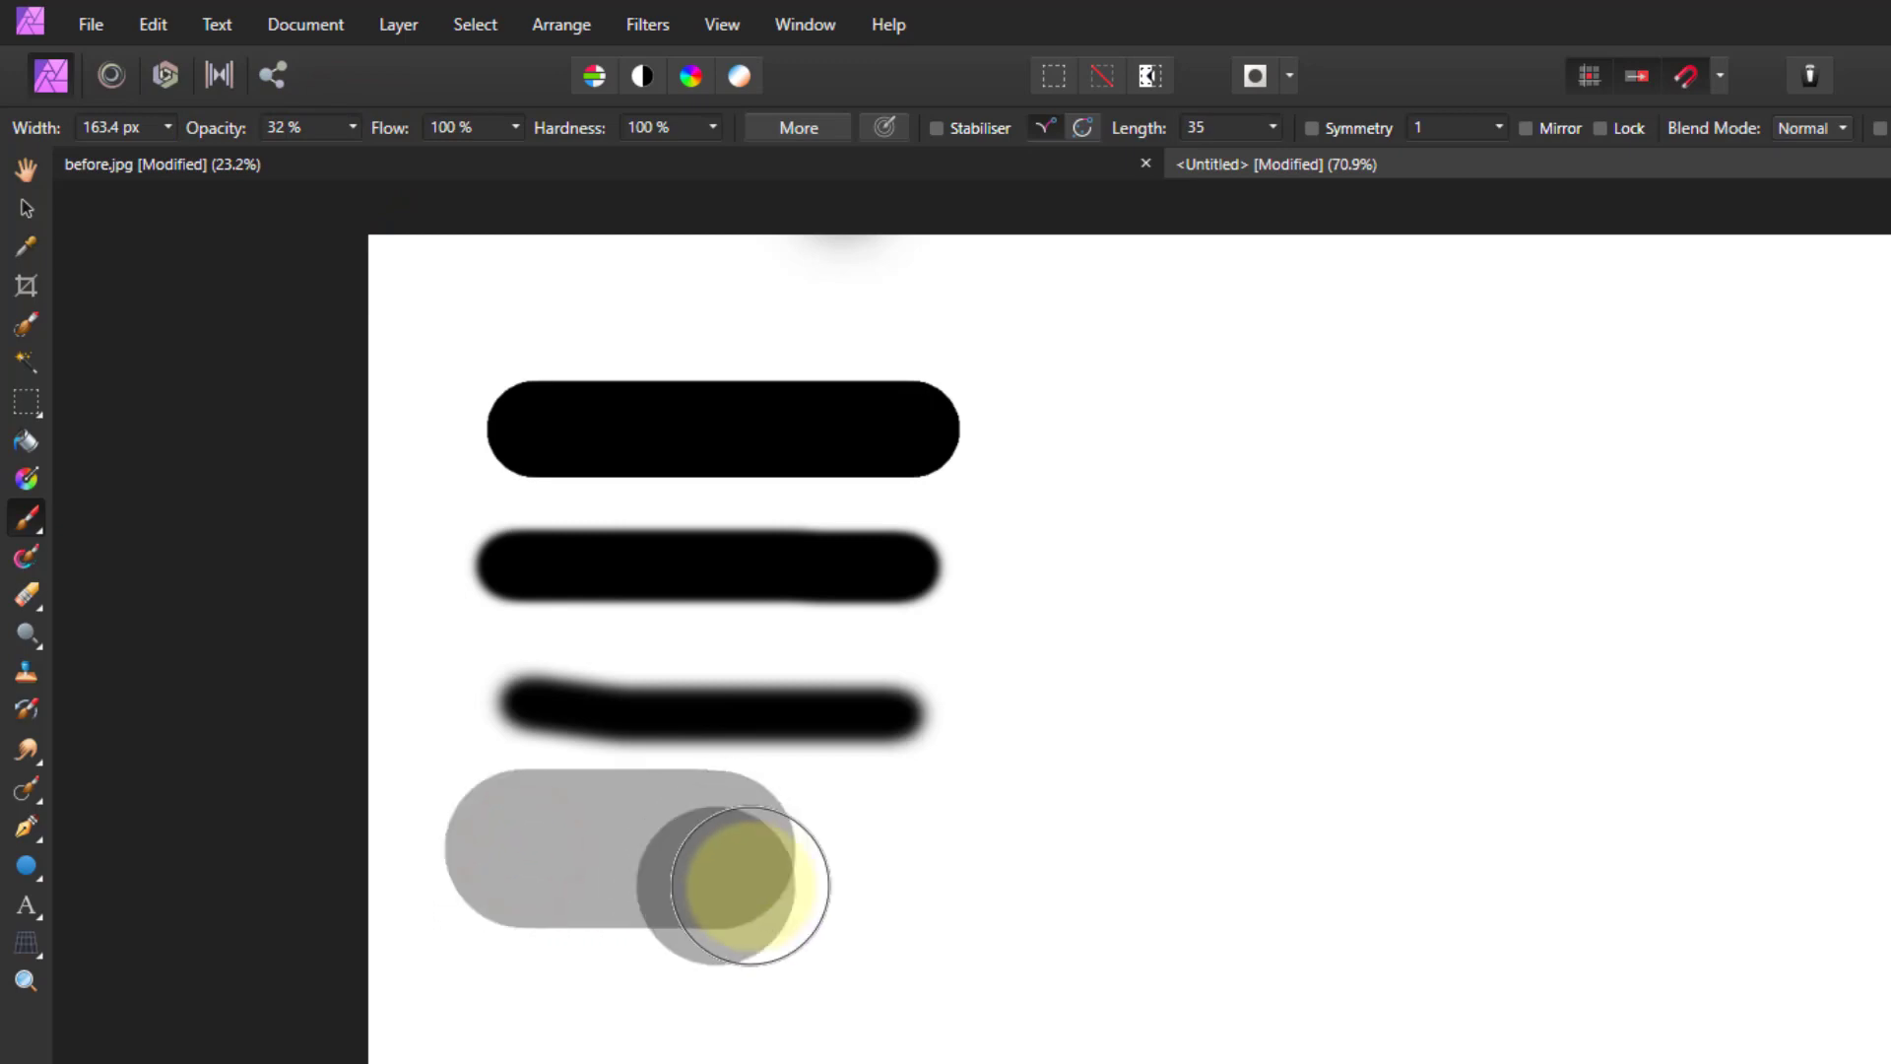
{"action": "mouse_move", "coordinate": [604, 943]}
{"action": "left_mouse_down"}
{"action": "mouse_move", "coordinate": [539, 939]}
{"action": "mouse_move", "coordinate": [493, 895]}
{"action": "mouse_move", "coordinate": [782, 895]}
{"action": "left_mouse_up"}
{"action": "key", "text": "ctrl+z"}
Step: Cross several 32% grey strokes into a dark lower-left cluster, then paint a large grey patch on the right
{"action": "left_click", "coordinate": [803, 974]}
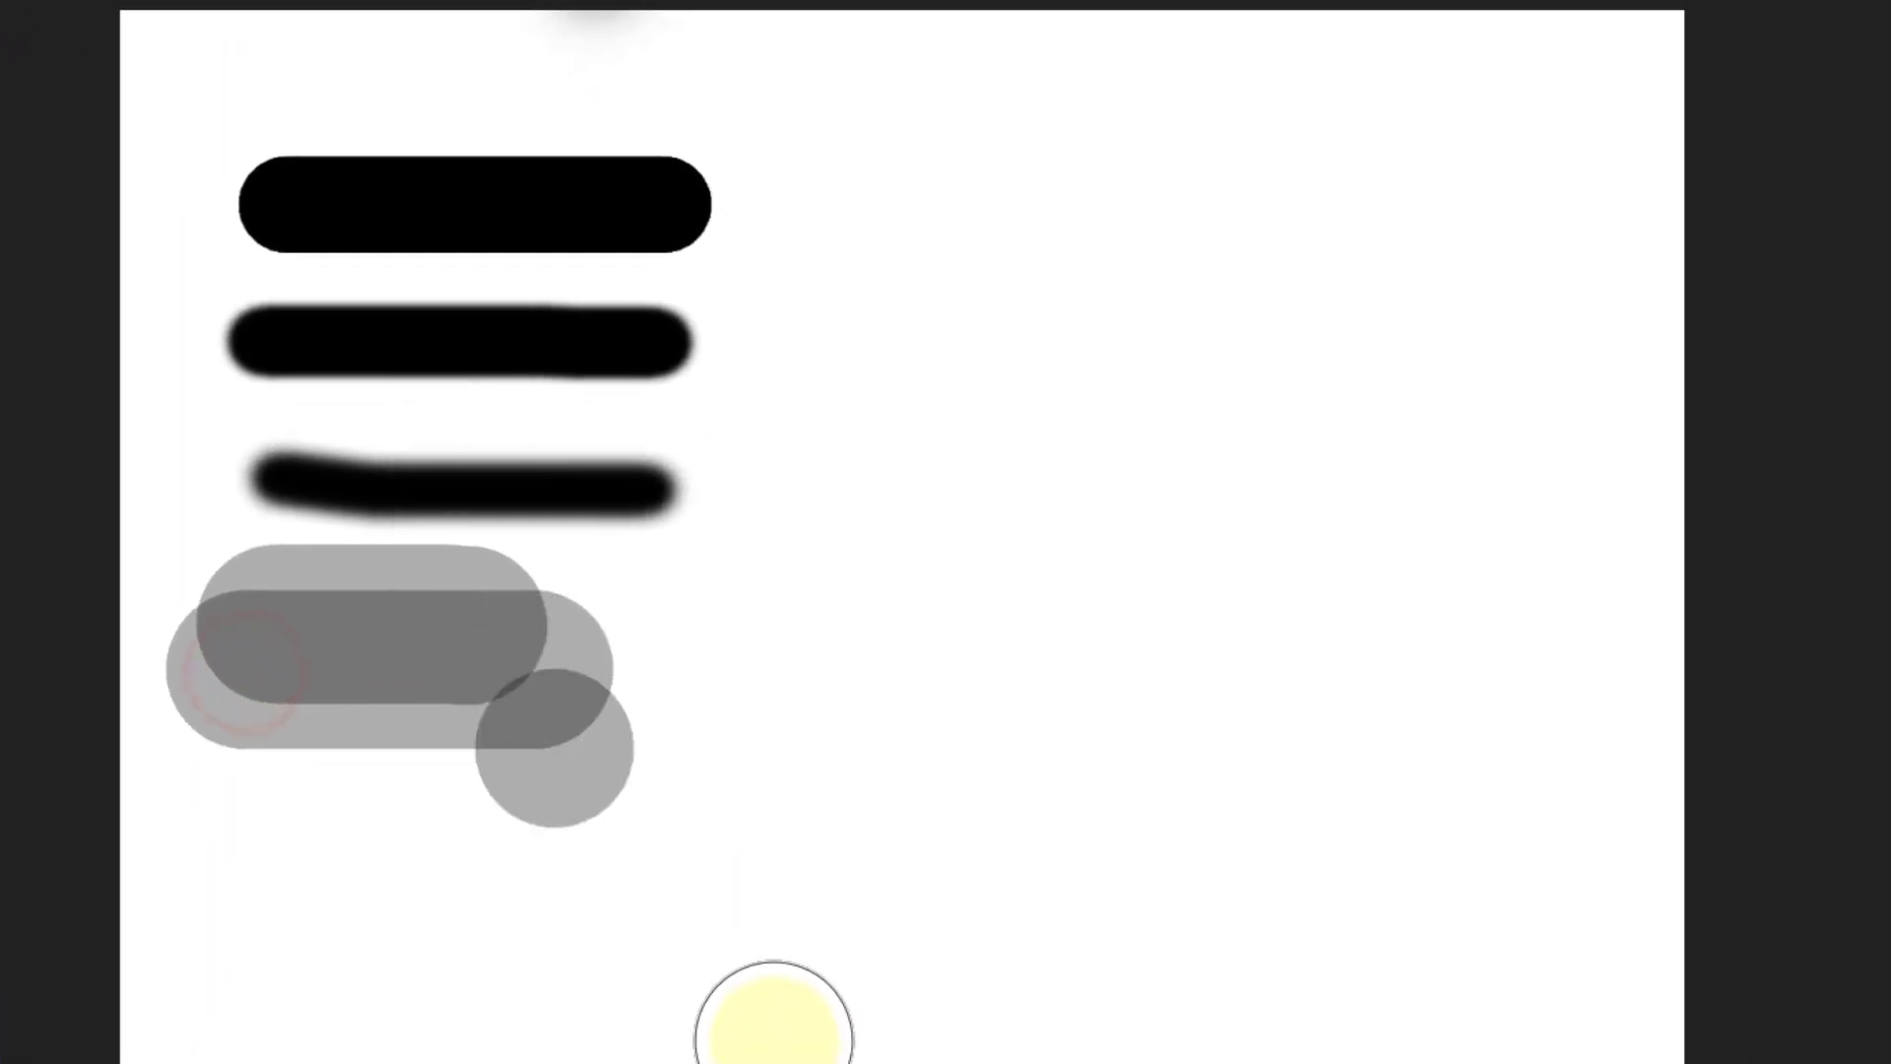
{"action": "left_click", "coordinate": [774, 1014]}
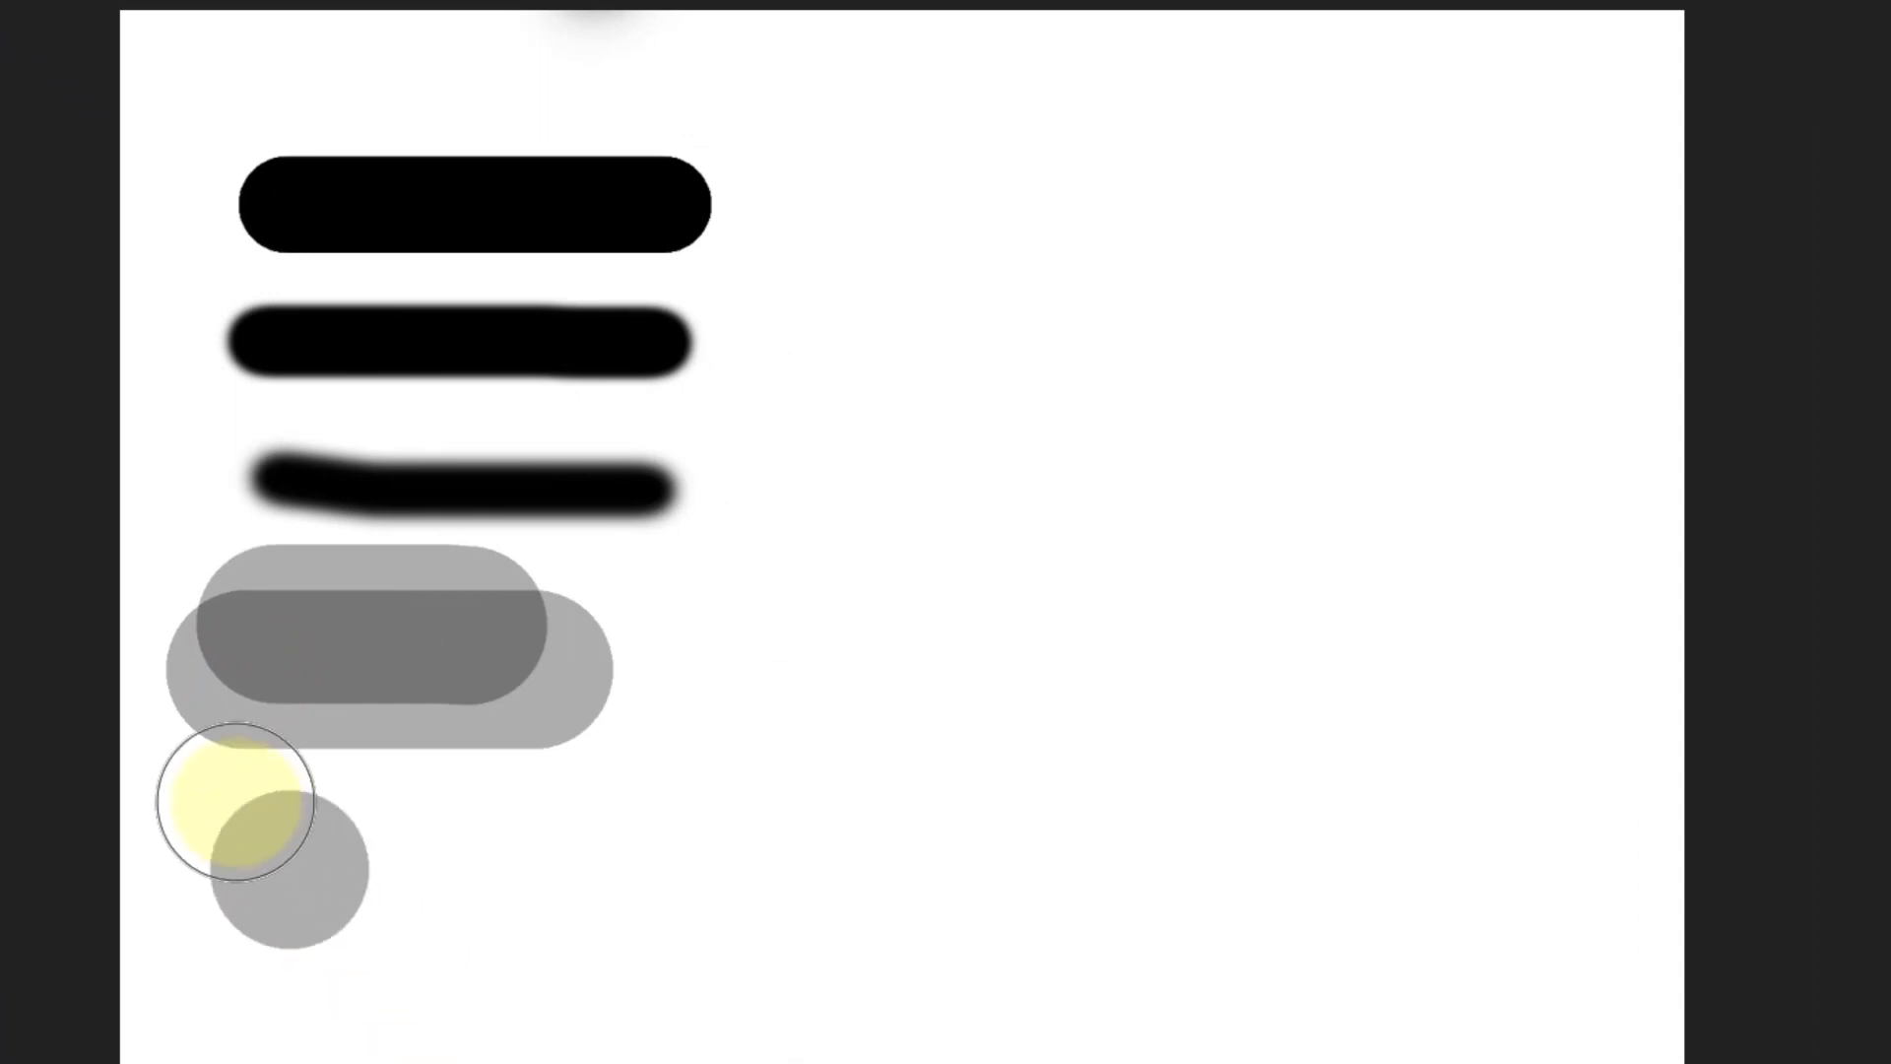
{"action": "left_click_drag", "start_coordinate": [192, 723], "coordinate": [541, 726]}
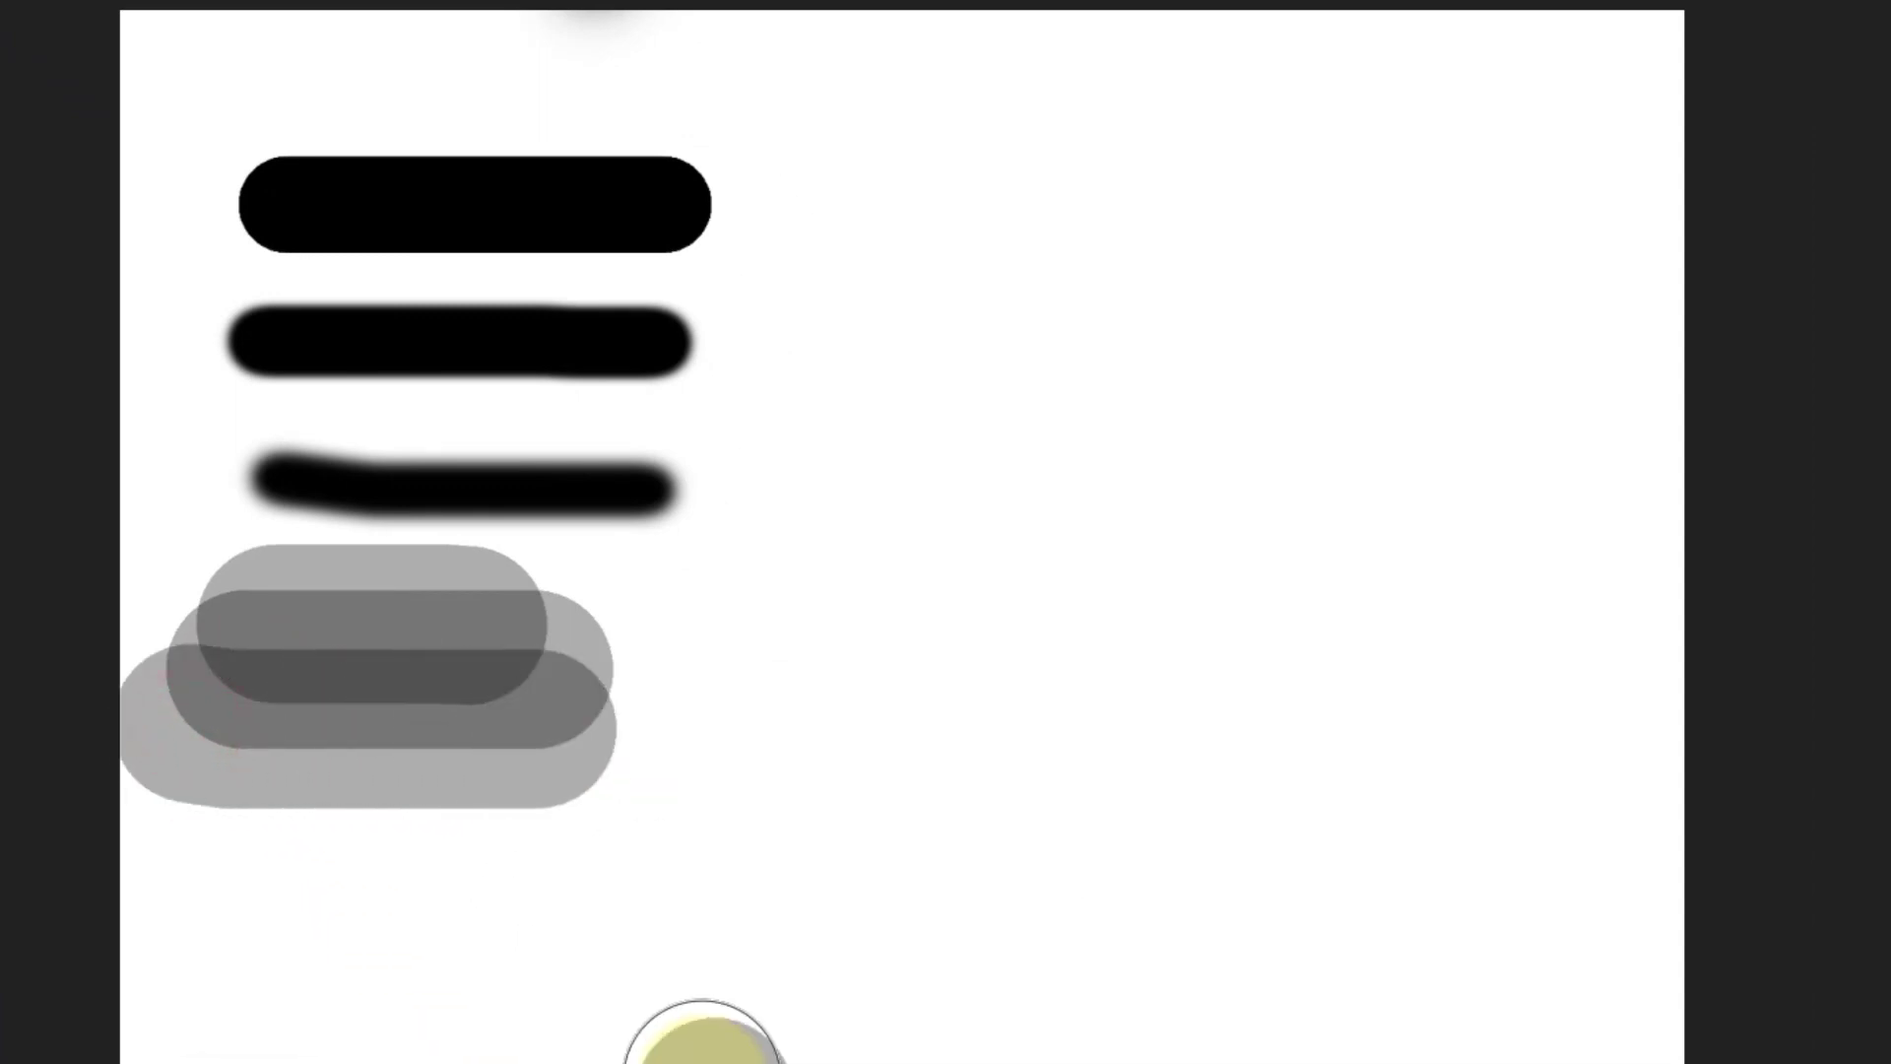
{"action": "left_click_drag", "start_coordinate": [393, 601], "coordinate": [393, 829]}
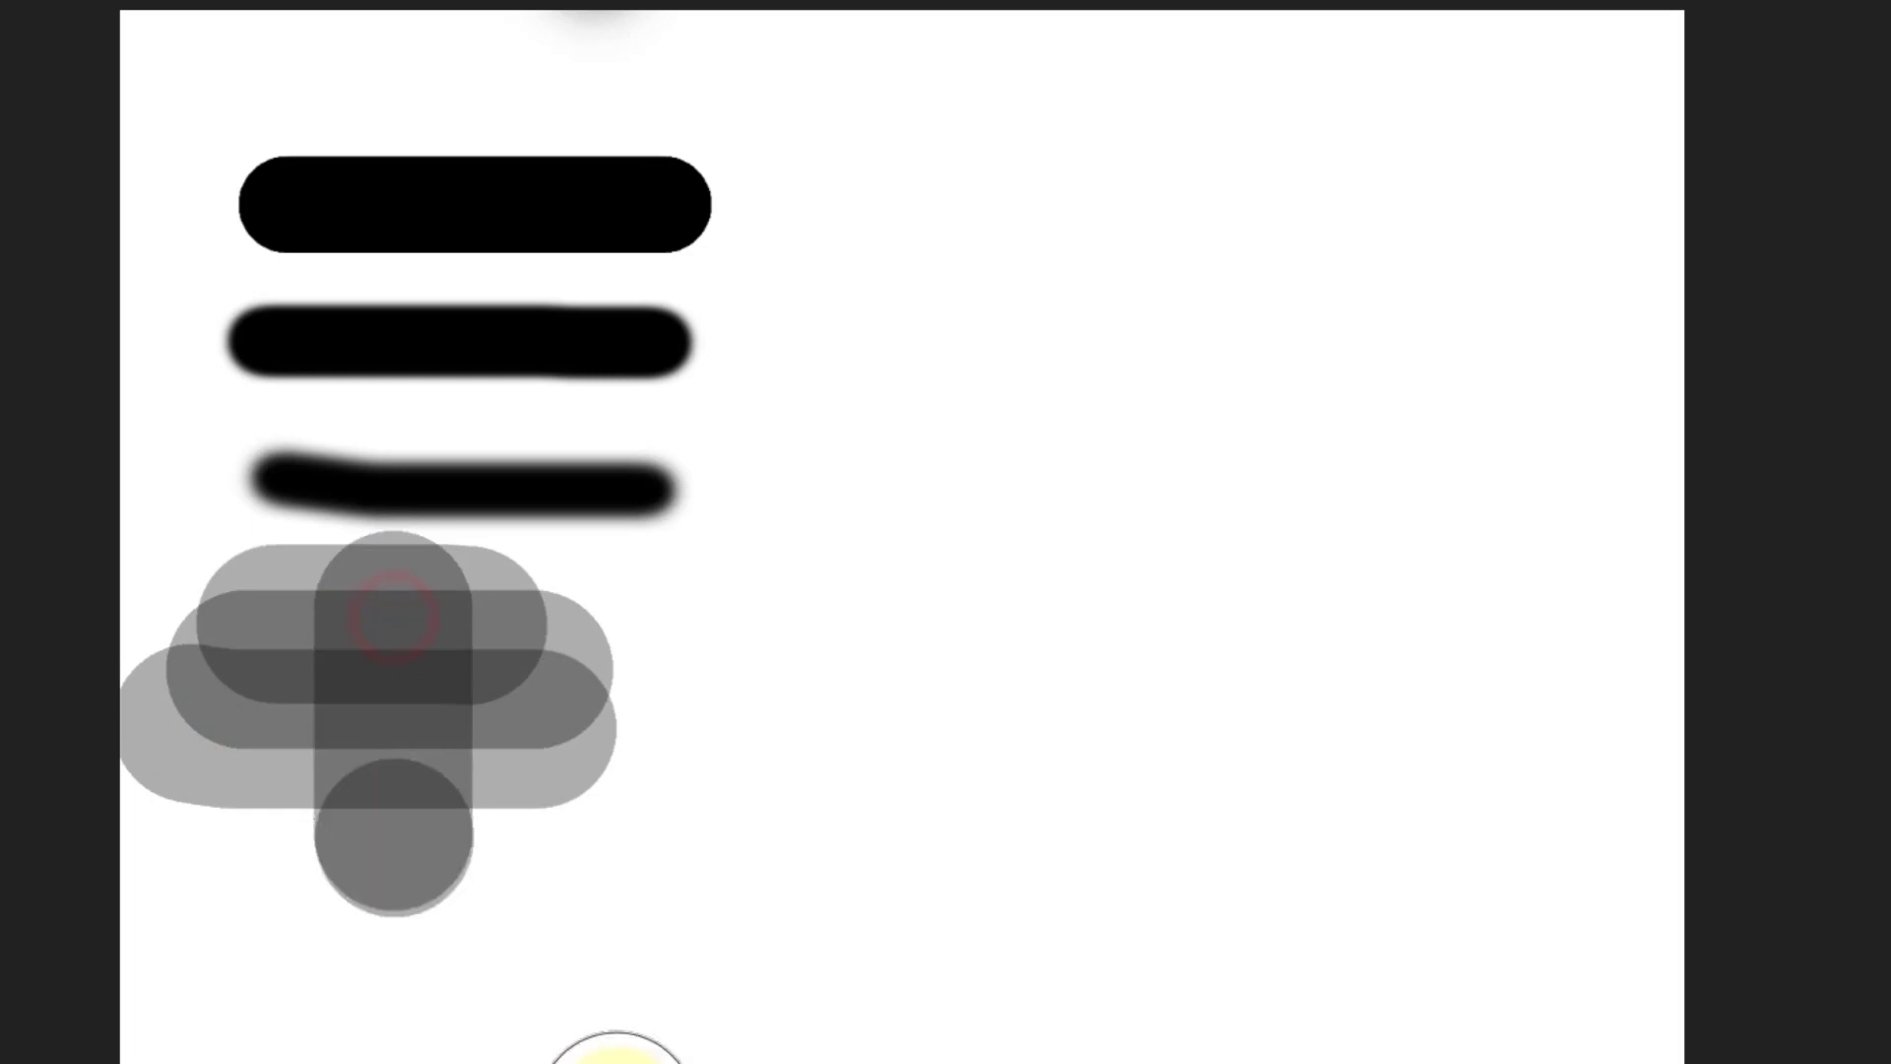
{"action": "mouse_move", "coordinate": [555, 833]}
{"action": "left_mouse_down"}
{"action": "mouse_move", "coordinate": [351, 599]}
{"action": "mouse_move", "coordinate": [330, 603]}
{"action": "left_mouse_up"}
{"action": "left_click_drag", "start_coordinate": [532, 596], "coordinate": [316, 773]}
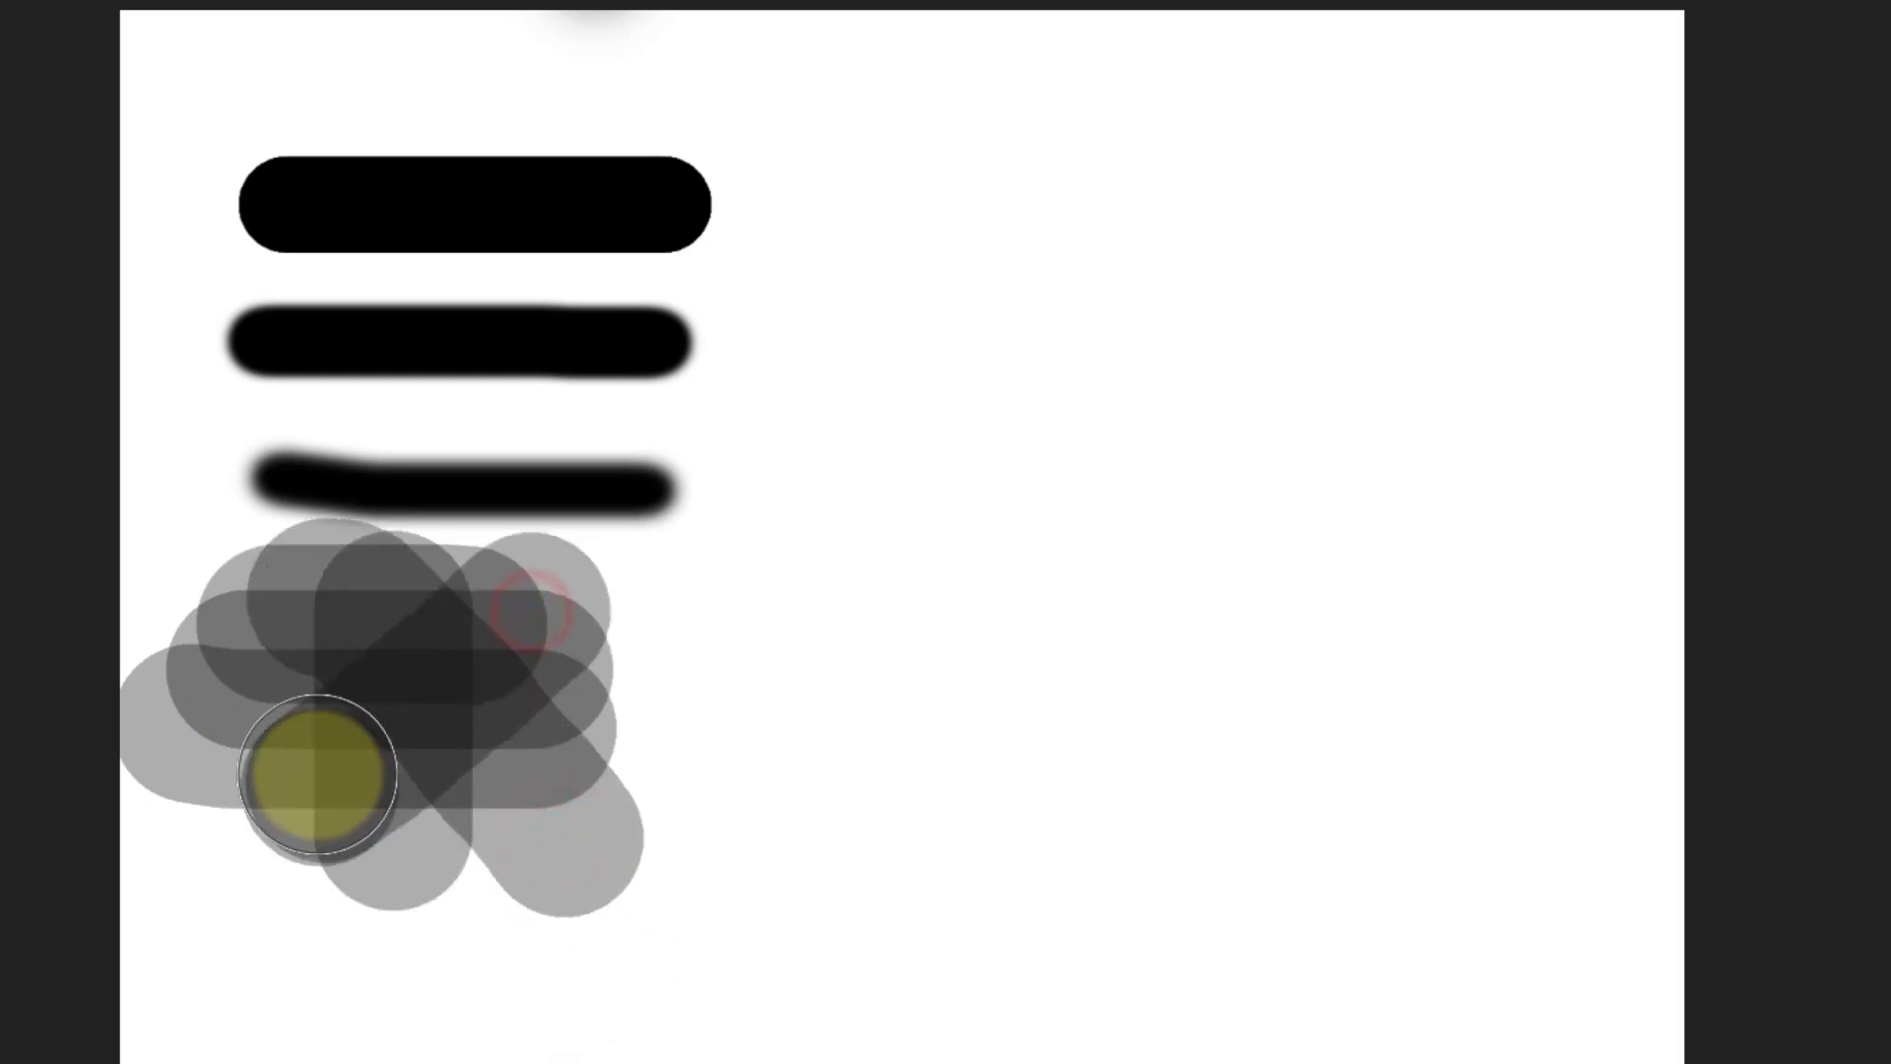
{"action": "left_click_drag", "start_coordinate": [249, 688], "coordinate": [626, 691]}
{"action": "left_click_drag", "start_coordinate": [519, 591], "coordinate": [394, 719]}
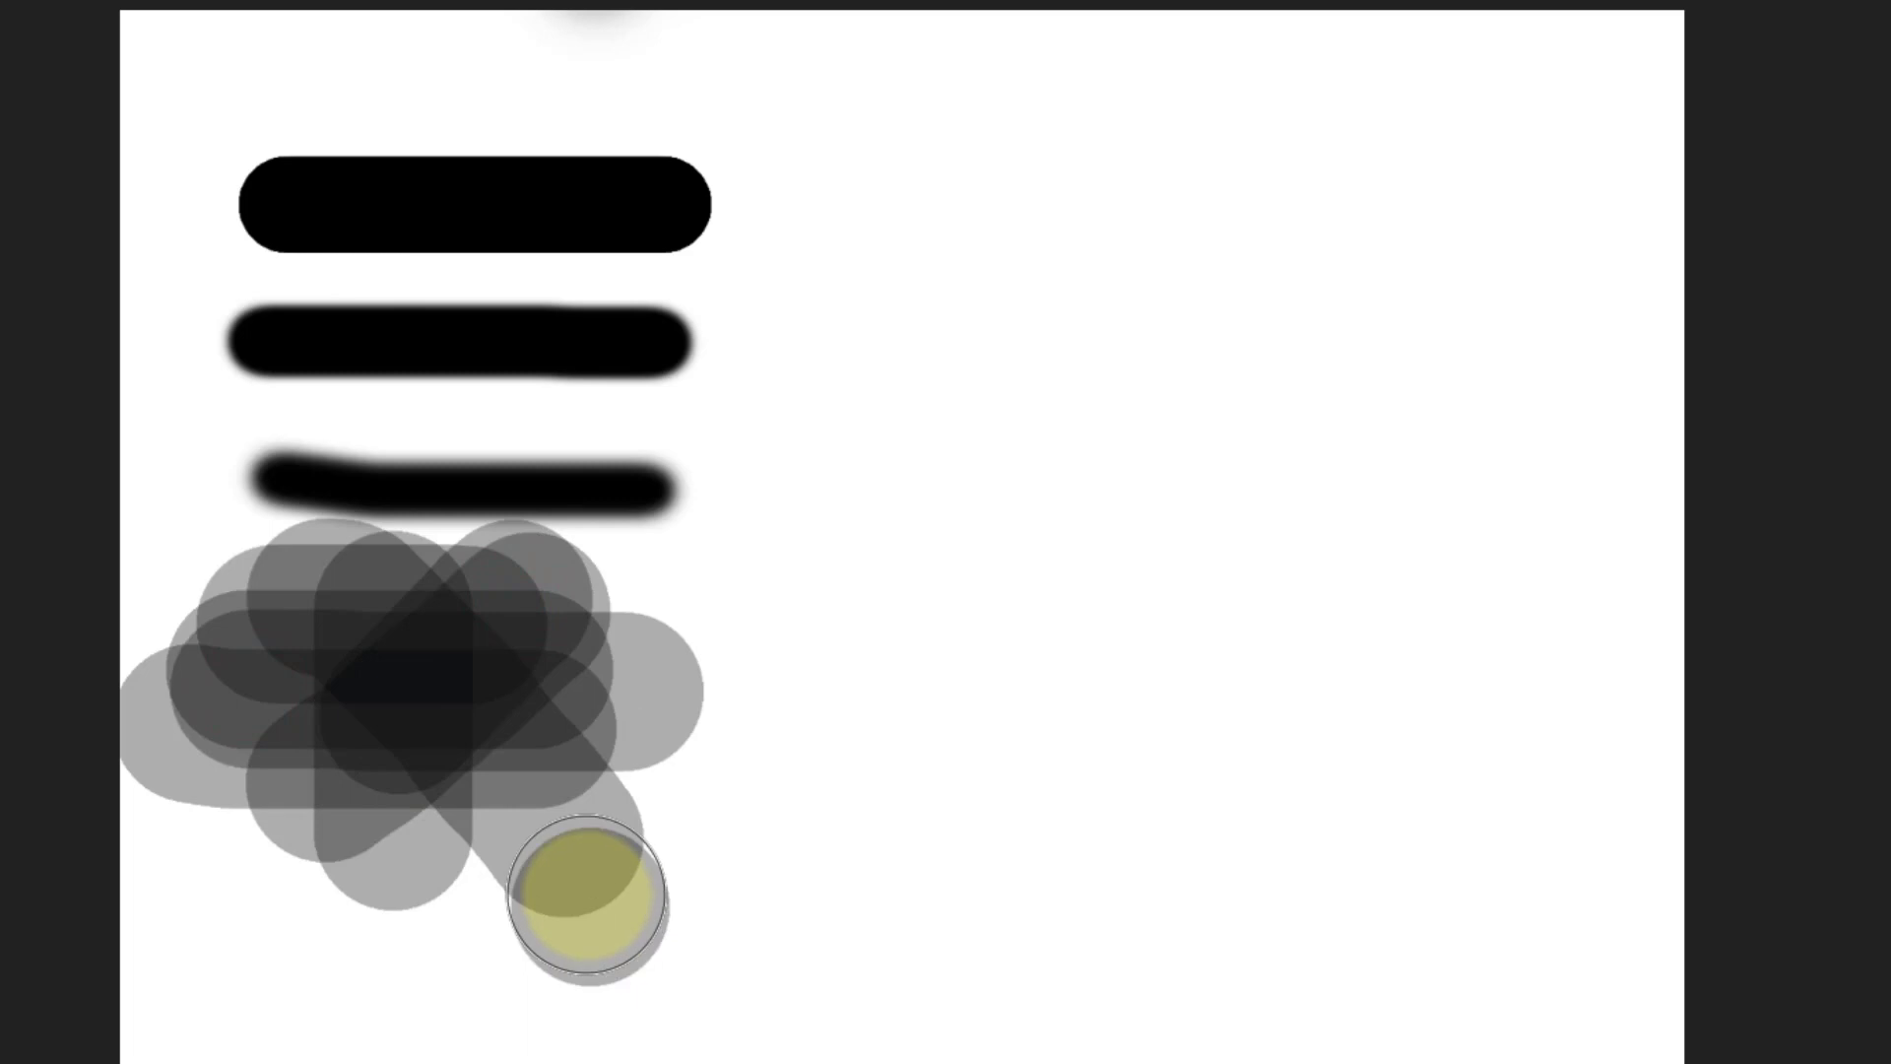
{"action": "mouse_move", "coordinate": [975, 640]}
{"action": "left_mouse_down"}
{"action": "mouse_move", "coordinate": [1230, 689]}
{"action": "mouse_move", "coordinate": [1326, 840]}
{"action": "mouse_move", "coordinate": [1076, 874]}
{"action": "mouse_move", "coordinate": [1103, 667]}
{"action": "mouse_move", "coordinate": [1185, 844]}
{"action": "mouse_move", "coordinate": [1004, 734]}
{"action": "mouse_move", "coordinate": [1202, 824]}
{"action": "mouse_move", "coordinate": [1106, 715]}
{"action": "mouse_move", "coordinate": [917, 649]}
{"action": "mouse_move", "coordinate": [939, 852]}
{"action": "mouse_move", "coordinate": [1172, 867]}
{"action": "mouse_move", "coordinate": [1220, 605]}
{"action": "mouse_move", "coordinate": [1034, 572]}
{"action": "mouse_move", "coordinate": [1253, 607]}
{"action": "mouse_move", "coordinate": [1067, 828]}
{"action": "mouse_move", "coordinate": [1020, 749]}
{"action": "mouse_move", "coordinate": [1020, 697]}
{"action": "mouse_move", "coordinate": [1051, 773]}
{"action": "mouse_move", "coordinate": [1041, 795]}
{"action": "mouse_move", "coordinate": [1022, 786]}
{"action": "mouse_move", "coordinate": [1073, 657]}
{"action": "mouse_move", "coordinate": [1181, 639]}
{"action": "mouse_move", "coordinate": [1231, 789]}
{"action": "mouse_move", "coordinate": [1056, 761]}
{"action": "mouse_move", "coordinate": [1065, 697]}
{"action": "mouse_move", "coordinate": [1014, 654]}
{"action": "left_mouse_up"}
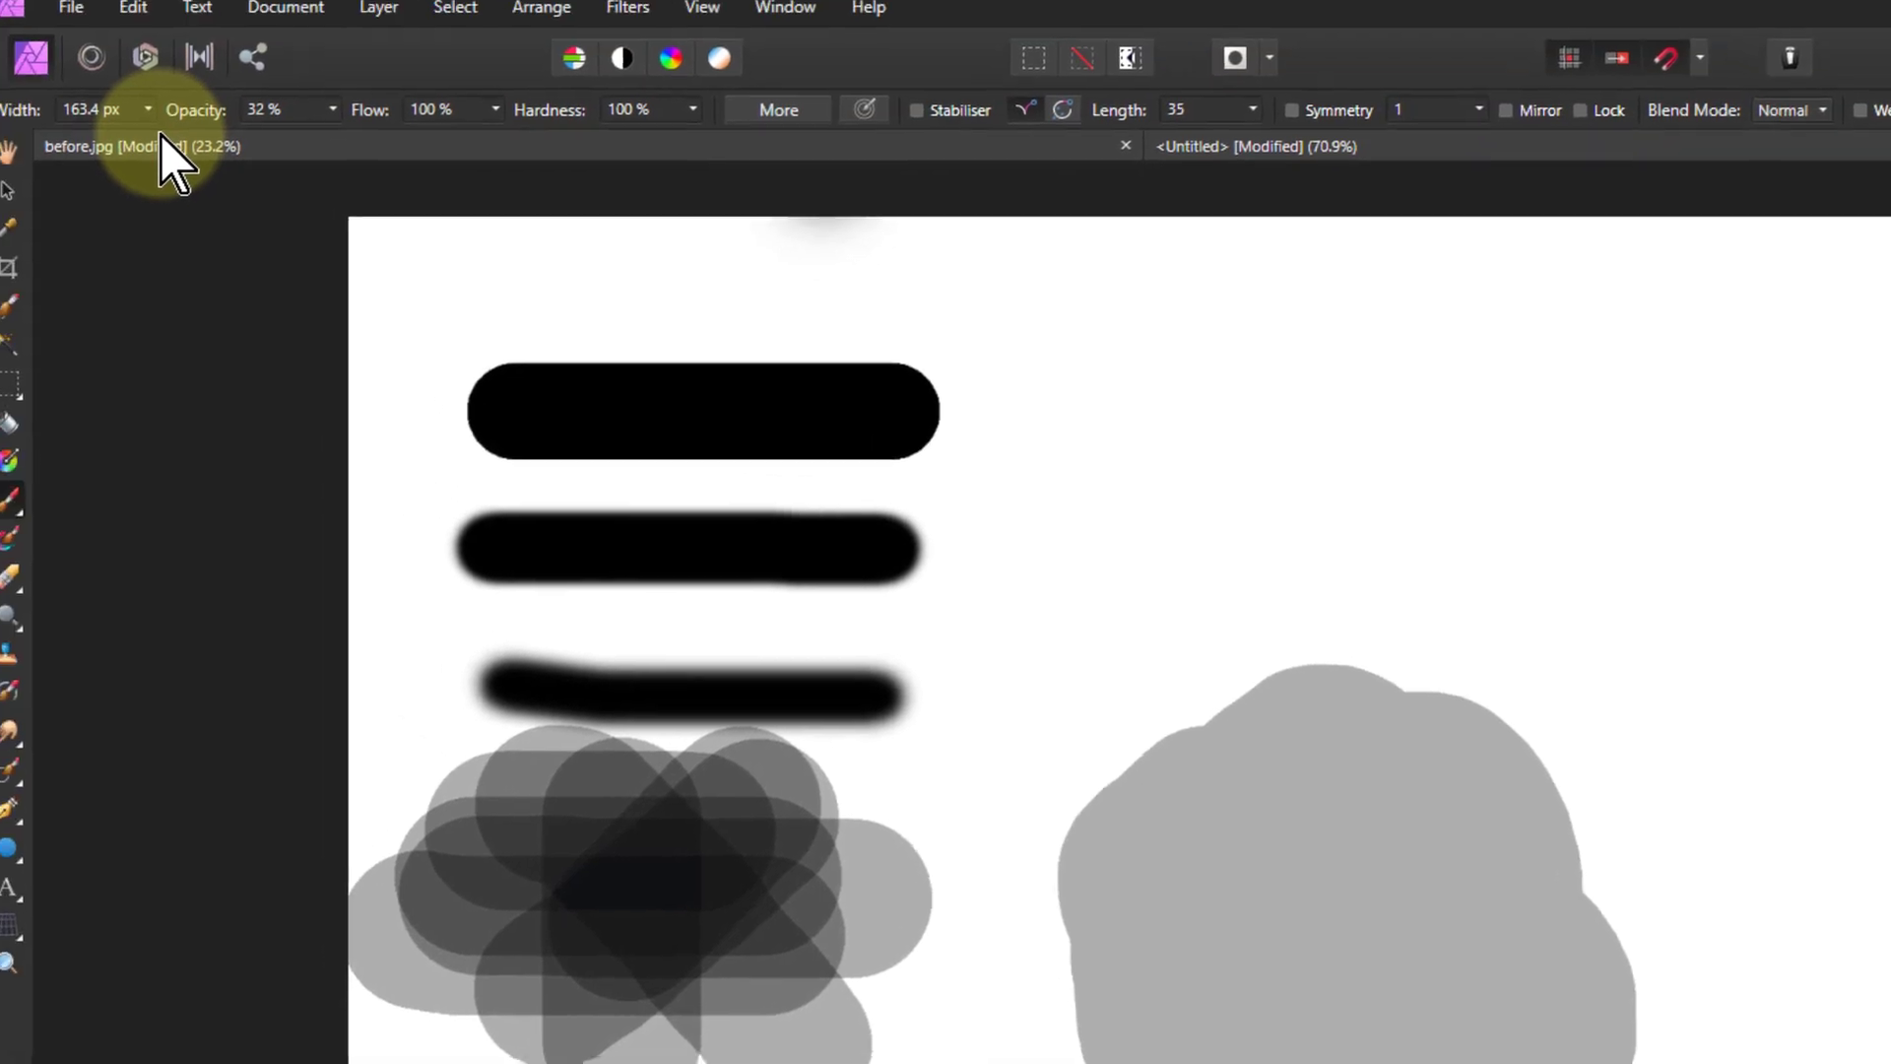
Step: Switch to before.jpg and soften the brush to 17% hardness
{"action": "left_click", "coordinate": [347, 144]}
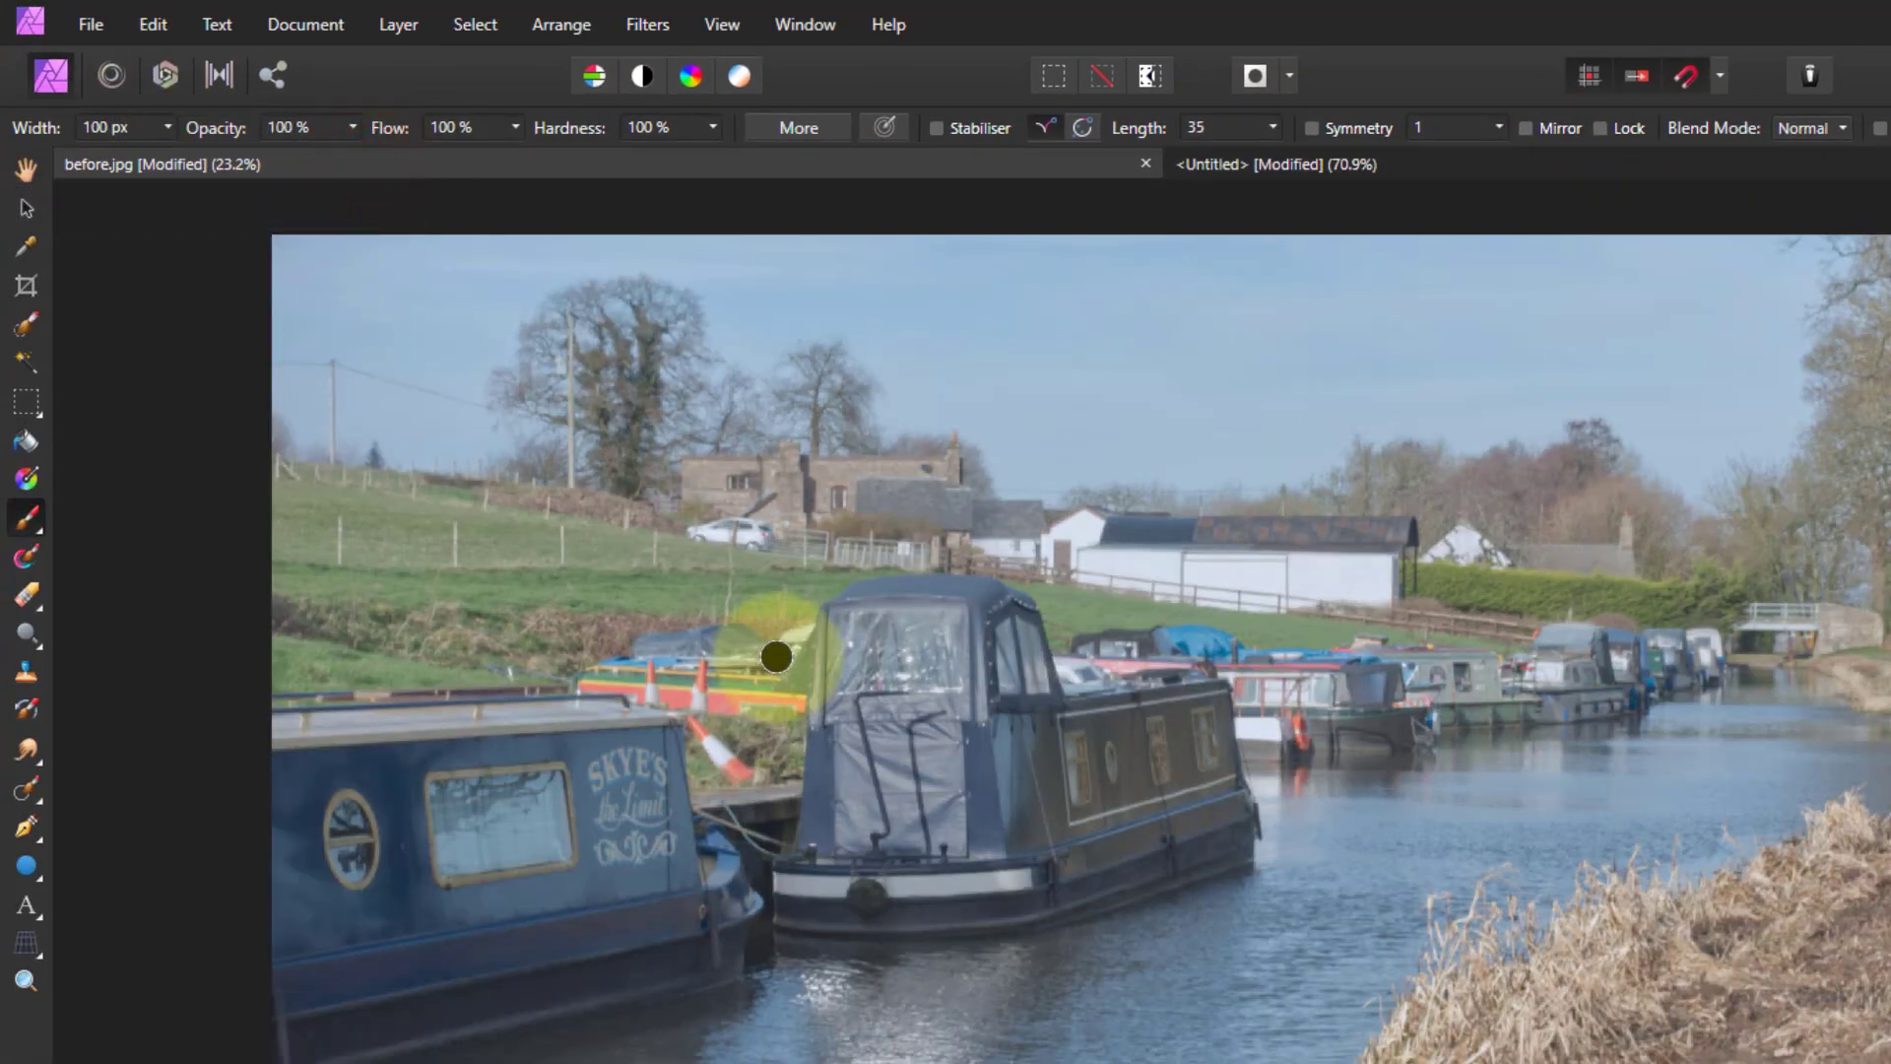
{"action": "left_click", "coordinate": [713, 128]}
{"action": "left_click_drag", "start_coordinate": [722, 156], "coordinate": [559, 156]}
{"action": "left_click", "coordinate": [572, 276]}
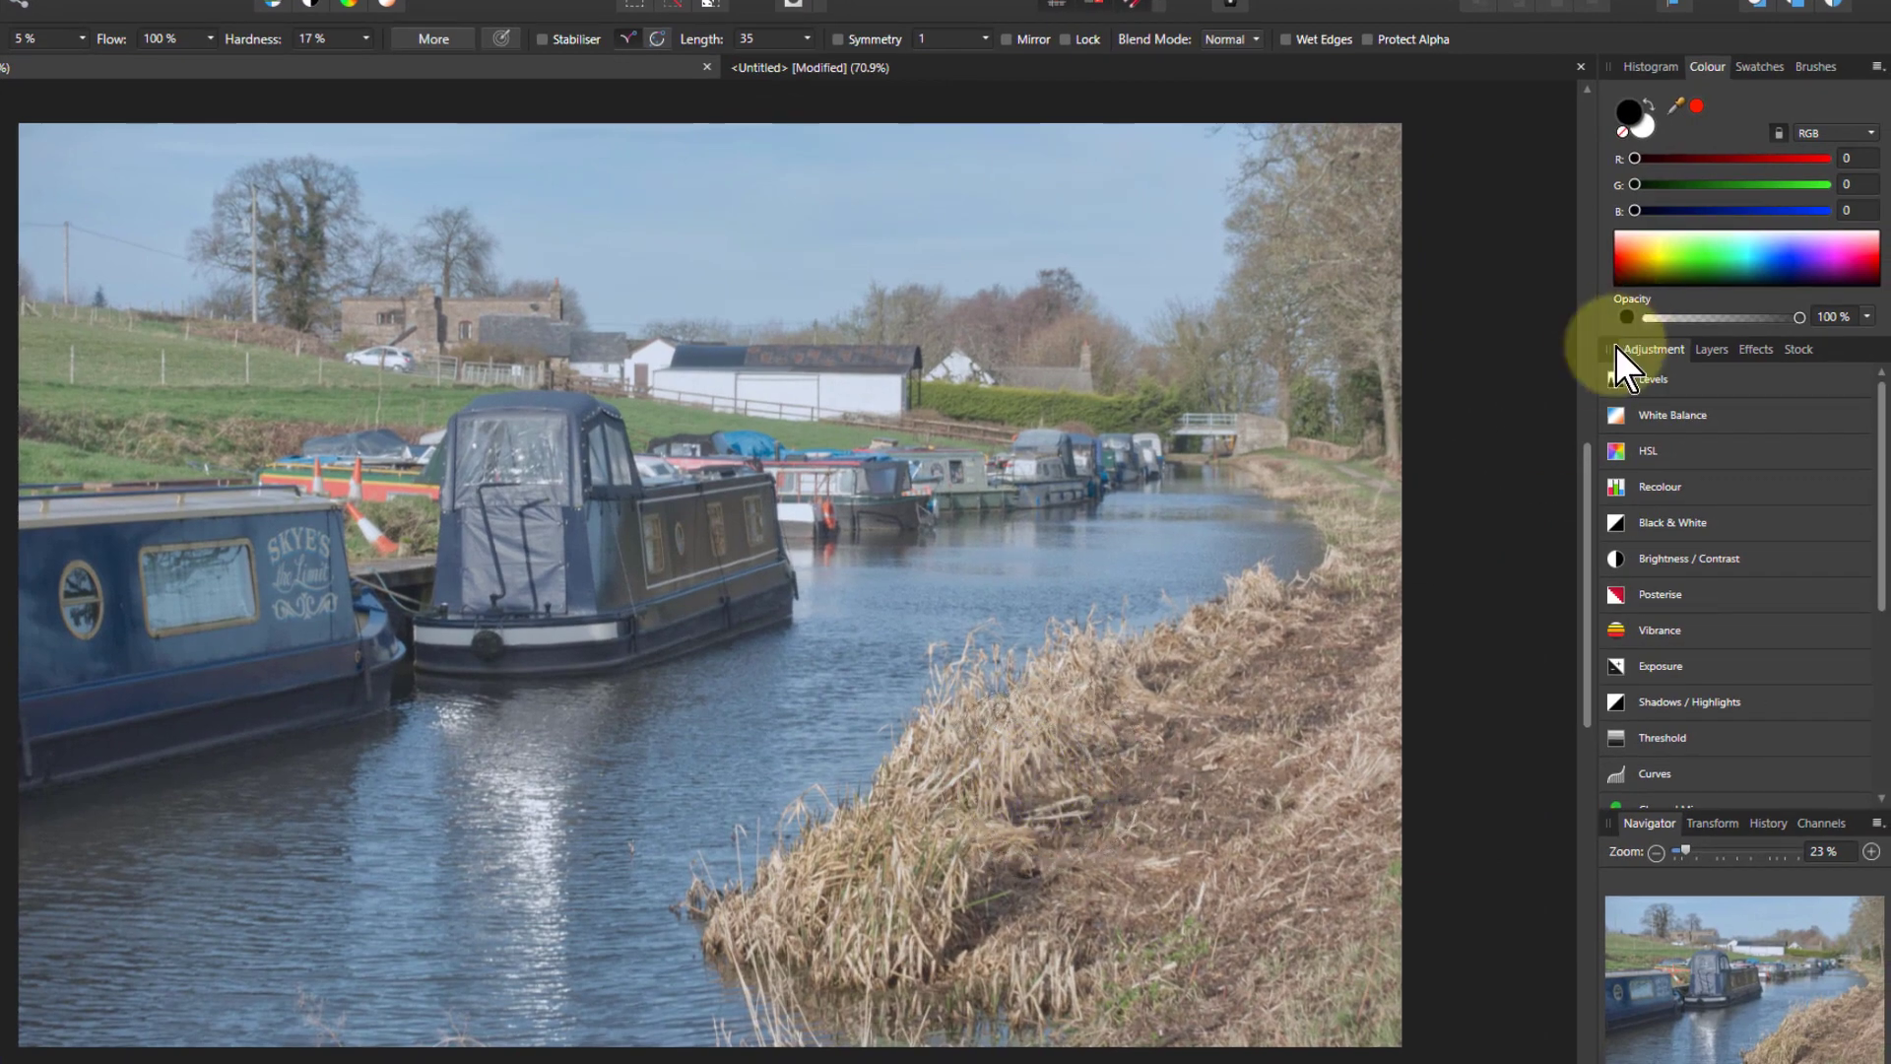
Step: Tint the reeds on the bank faint yellow and the grassy field behind the boats faint green
{"action": "left_click", "coordinate": [1654, 251]}
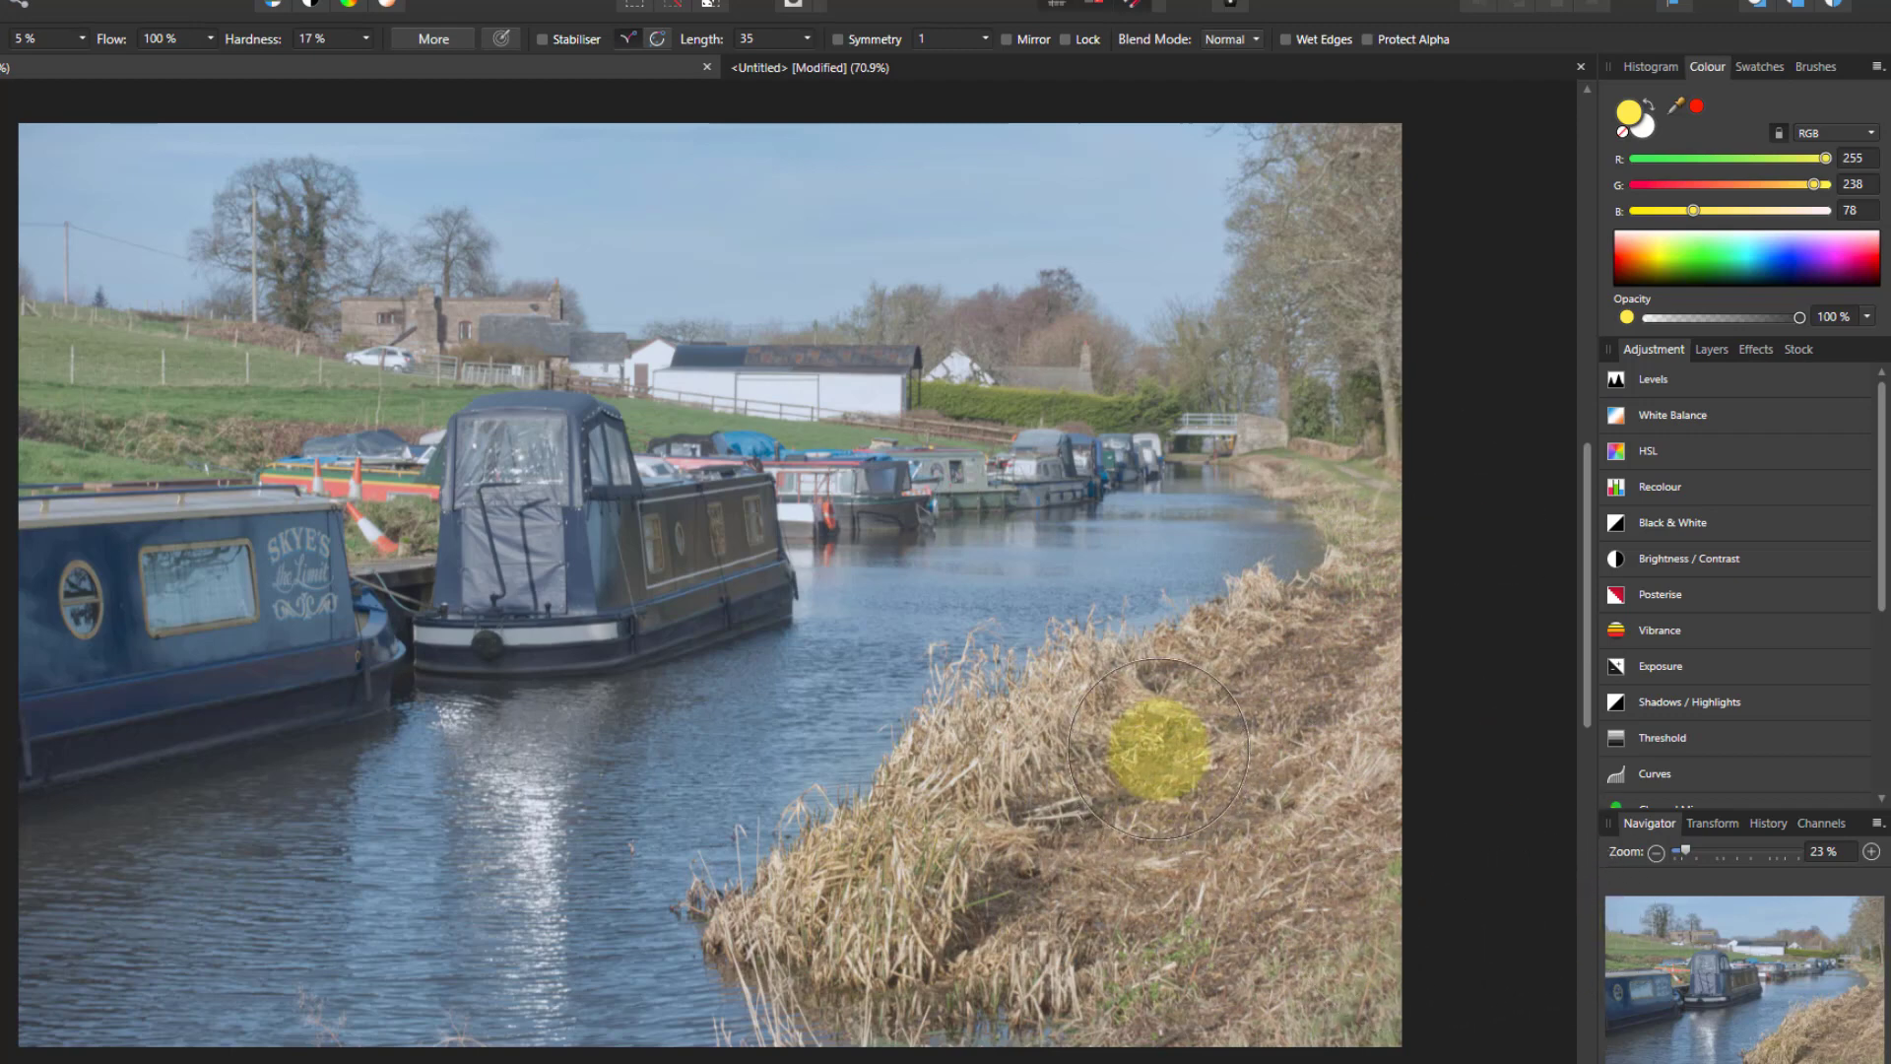
{"action": "left_click", "coordinate": [1132, 724]}
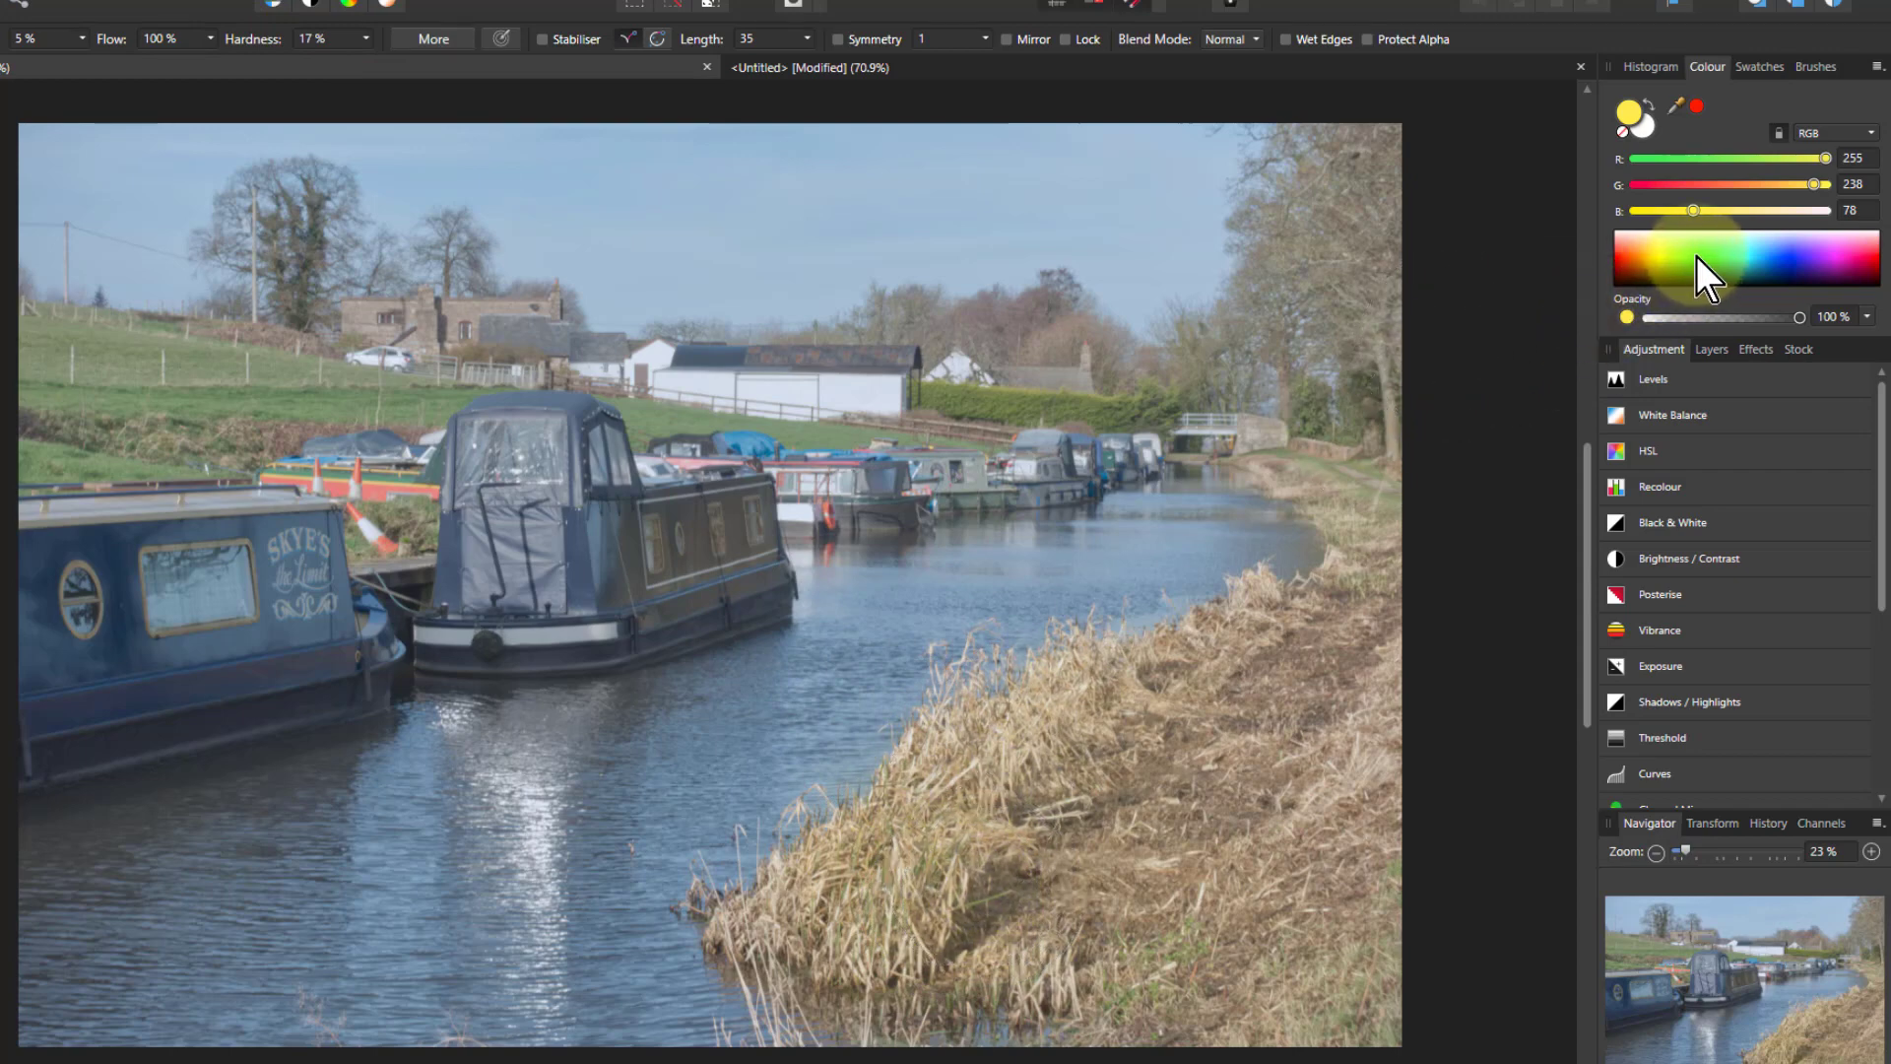
{"action": "left_click", "coordinate": [1696, 257]}
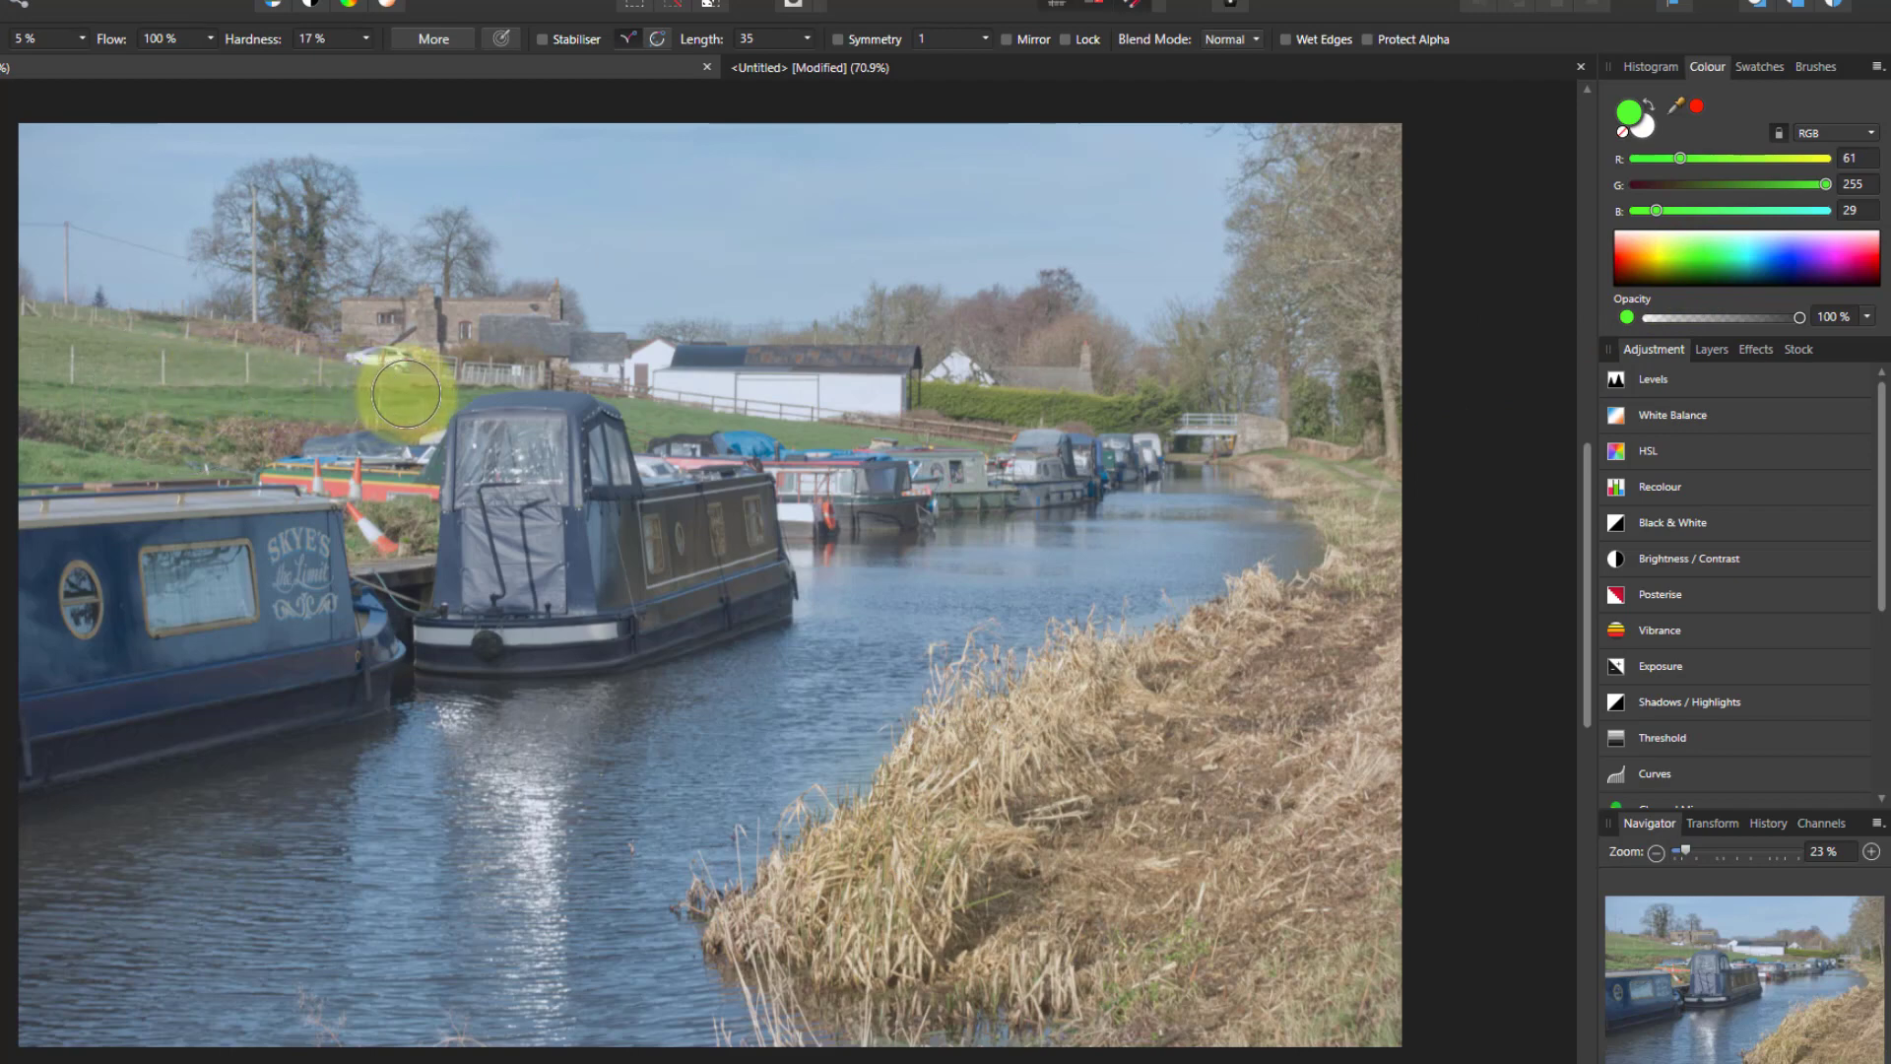
{"action": "mouse_move", "coordinate": [414, 394]}
{"action": "left_mouse_down"}
{"action": "mouse_move", "coordinate": [271, 380]}
{"action": "mouse_move", "coordinate": [156, 339]}
{"action": "mouse_move", "coordinate": [43, 338]}
{"action": "mouse_move", "coordinate": [184, 443]}
{"action": "mouse_move", "coordinate": [8, 433]}
{"action": "mouse_move", "coordinate": [167, 394]}
{"action": "left_mouse_up"}
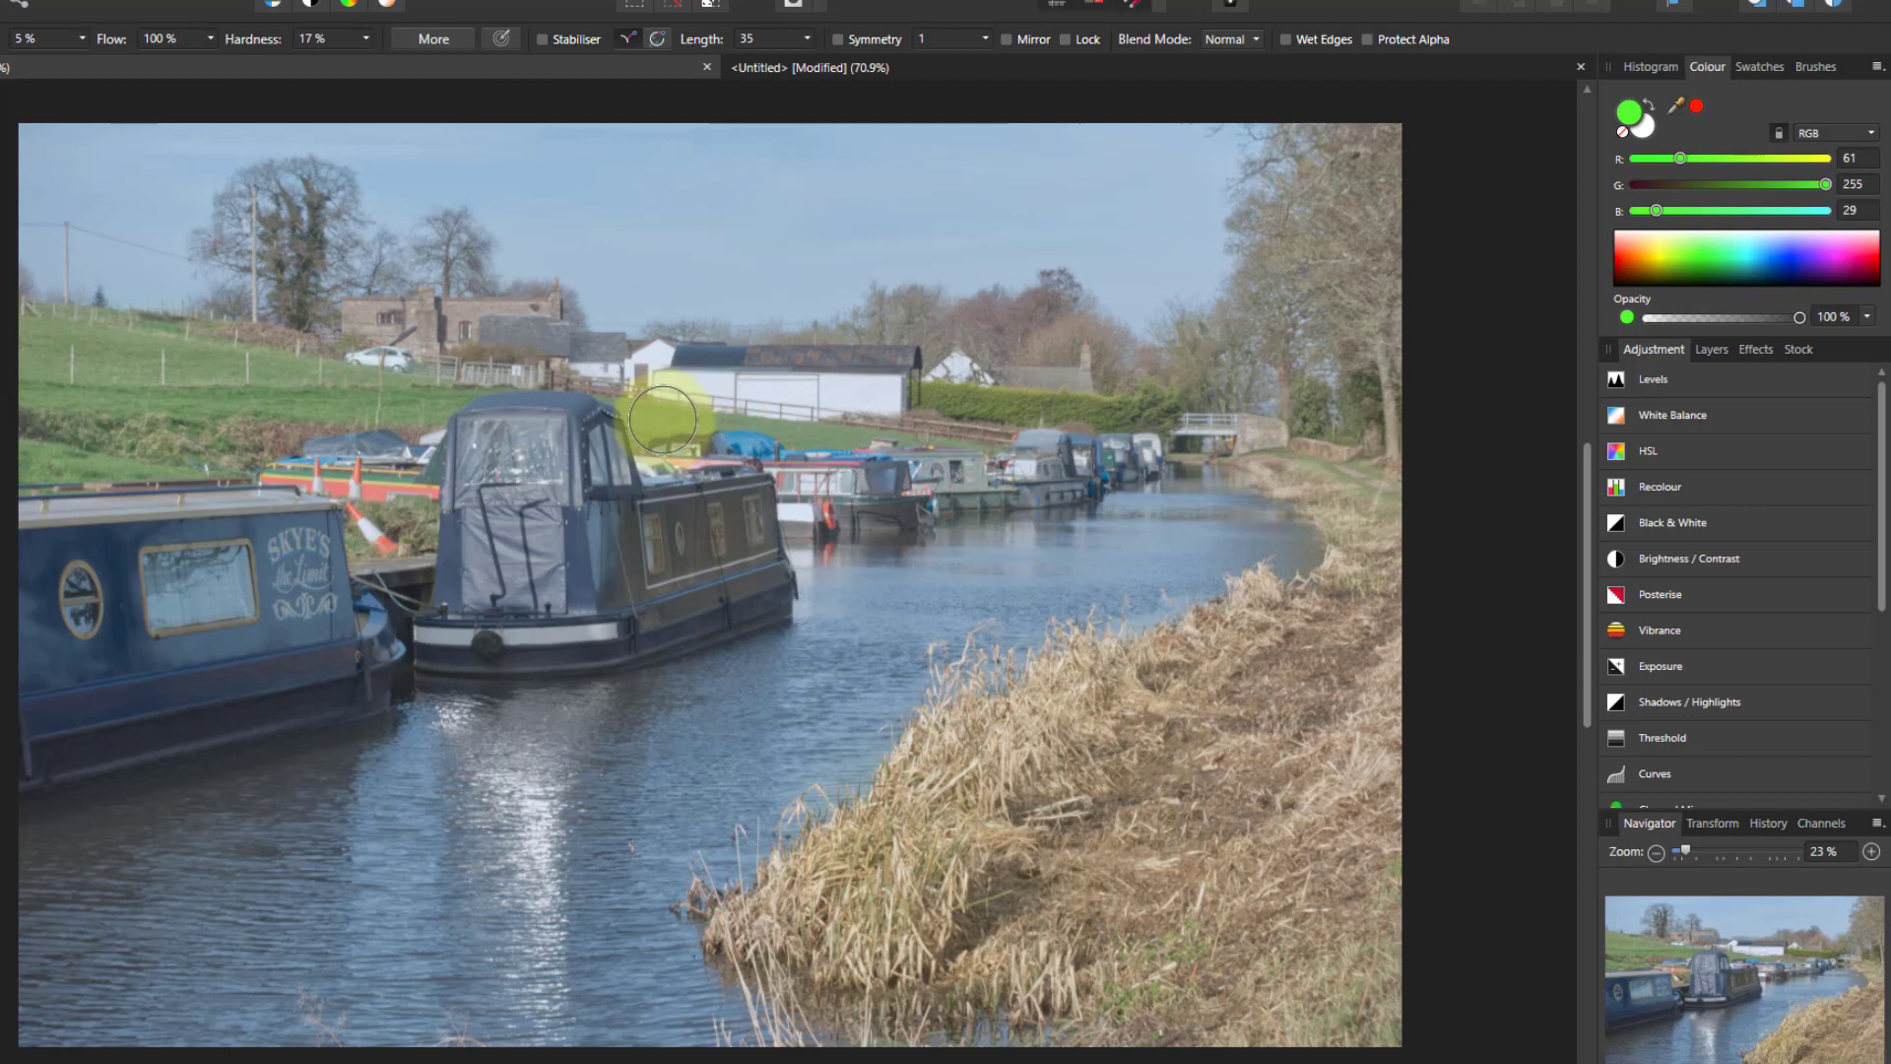
{"action": "left_click", "coordinate": [827, 421]}
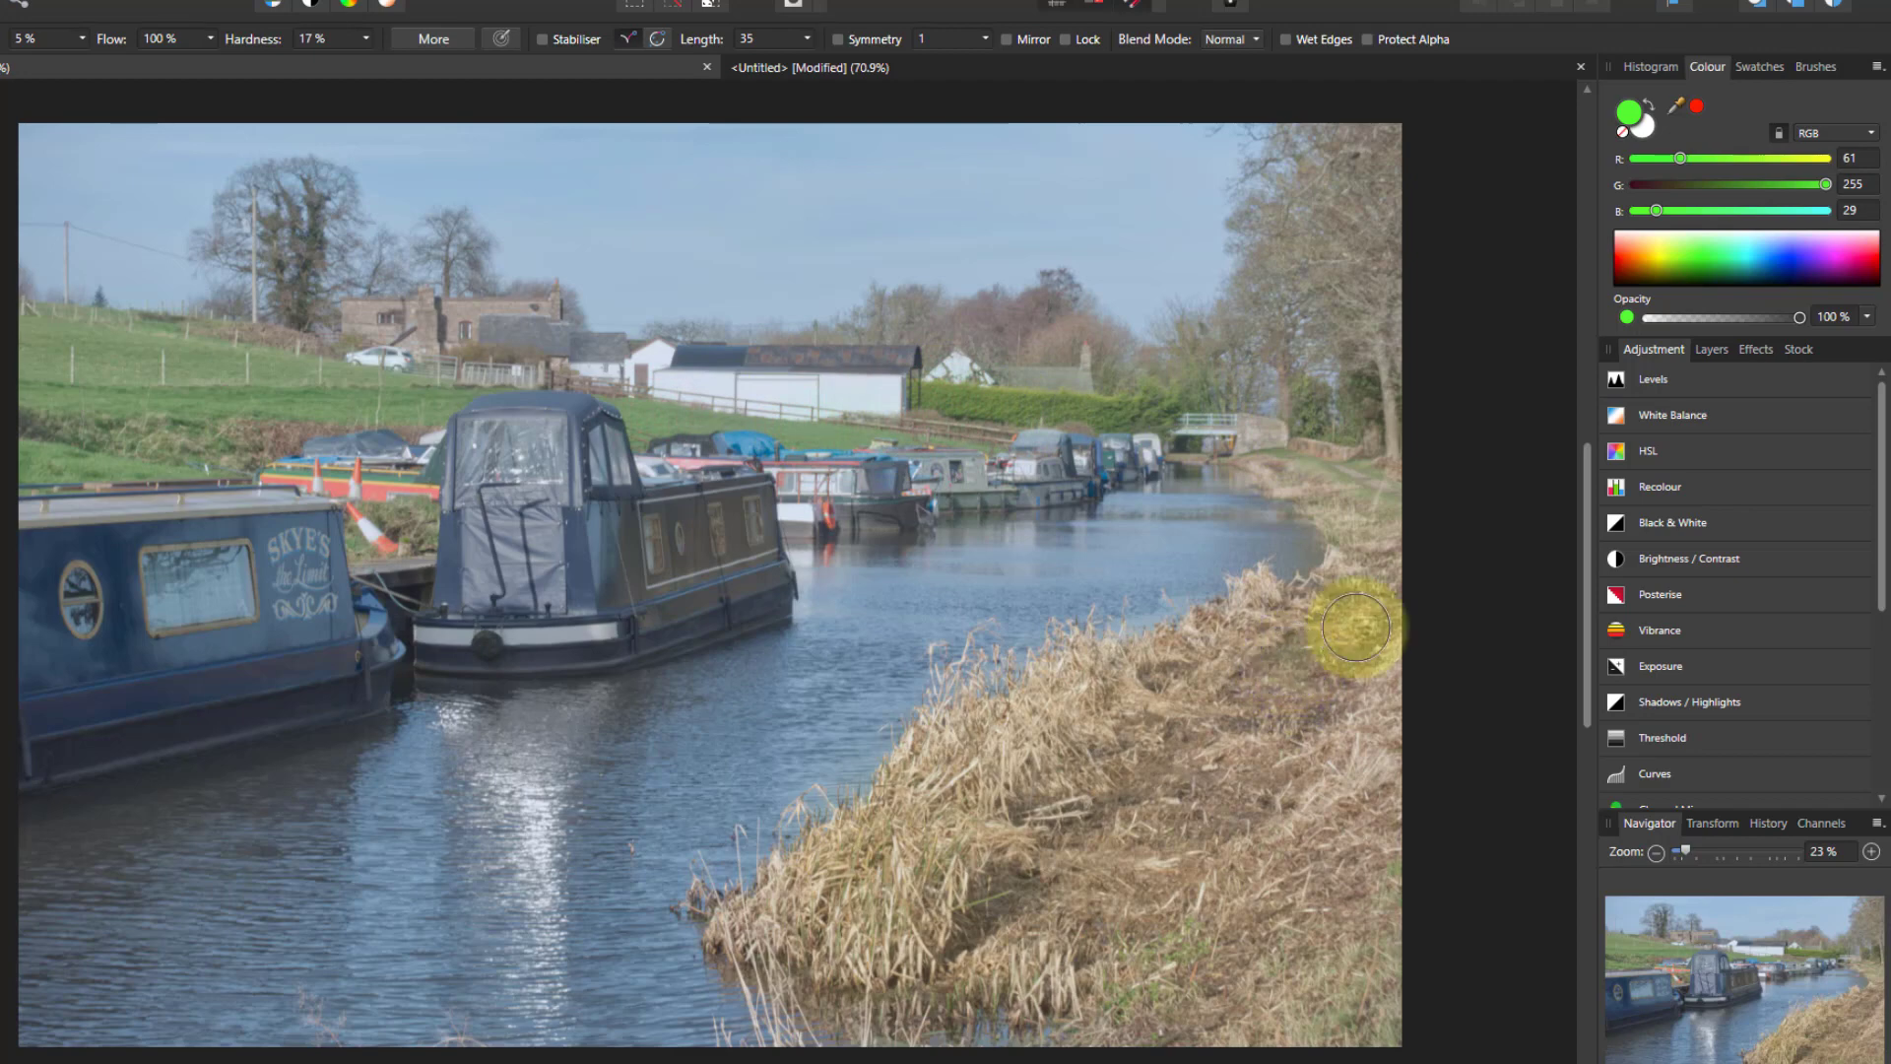
Step: With a larger brush, wash sky, boats and water in faint blue, then brighten the water with white
{"action": "left_click", "coordinate": [1787, 257]}
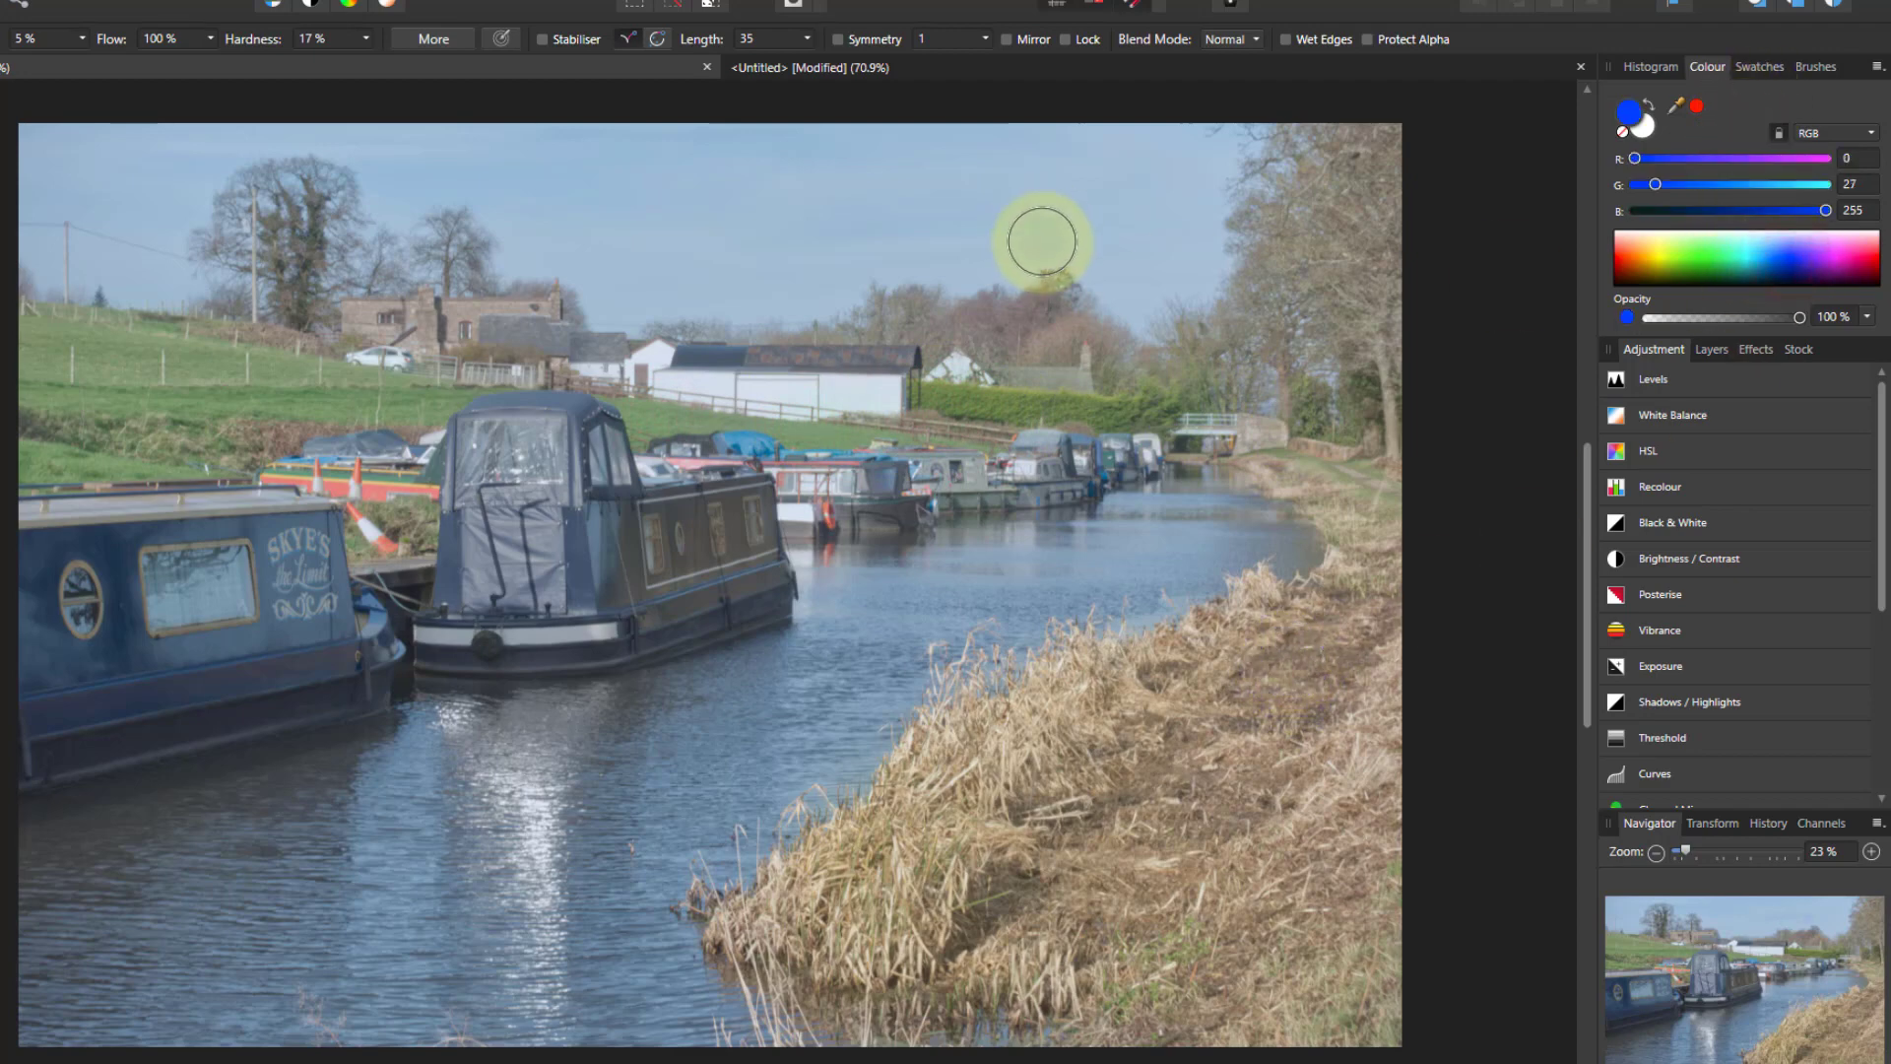
{"action": "key", "text": "bracketright"}
{"action": "key", "text": "bracketright"}
{"action": "key", "text": "bracketright"}
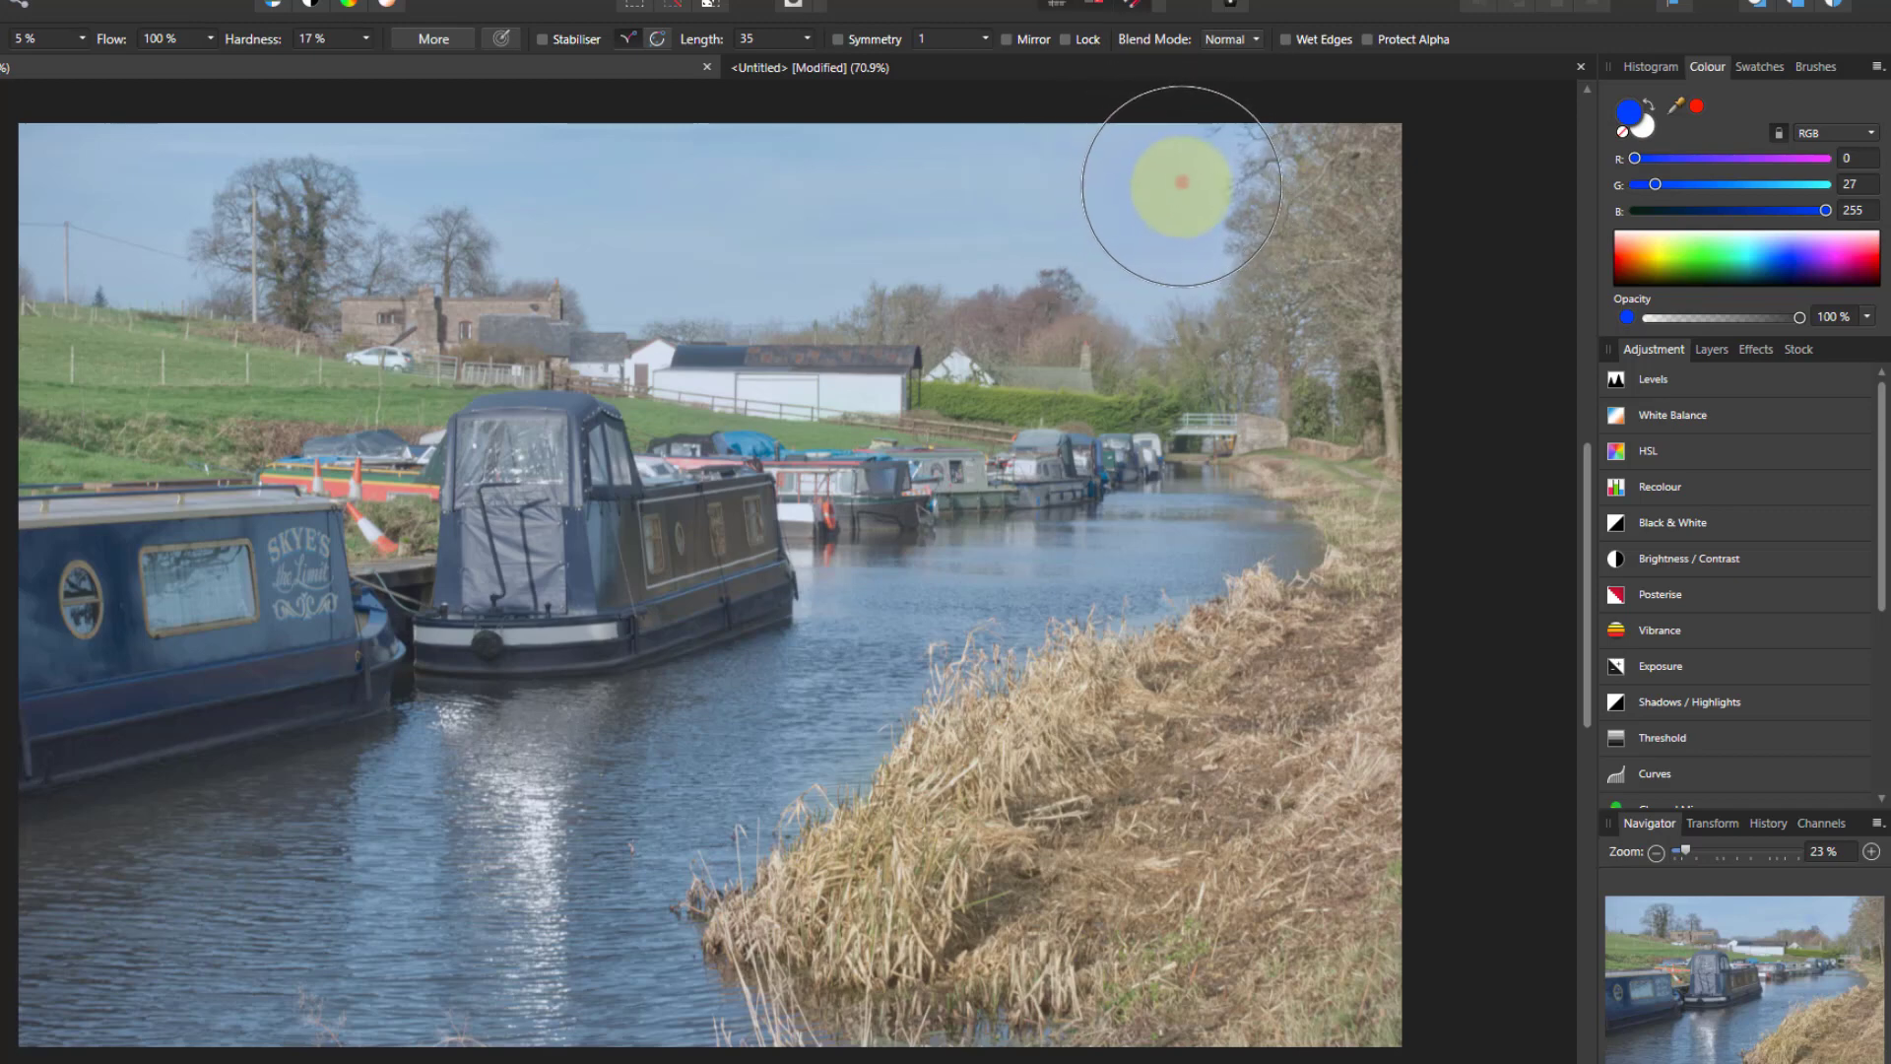
{"action": "left_click", "coordinate": [1182, 182]}
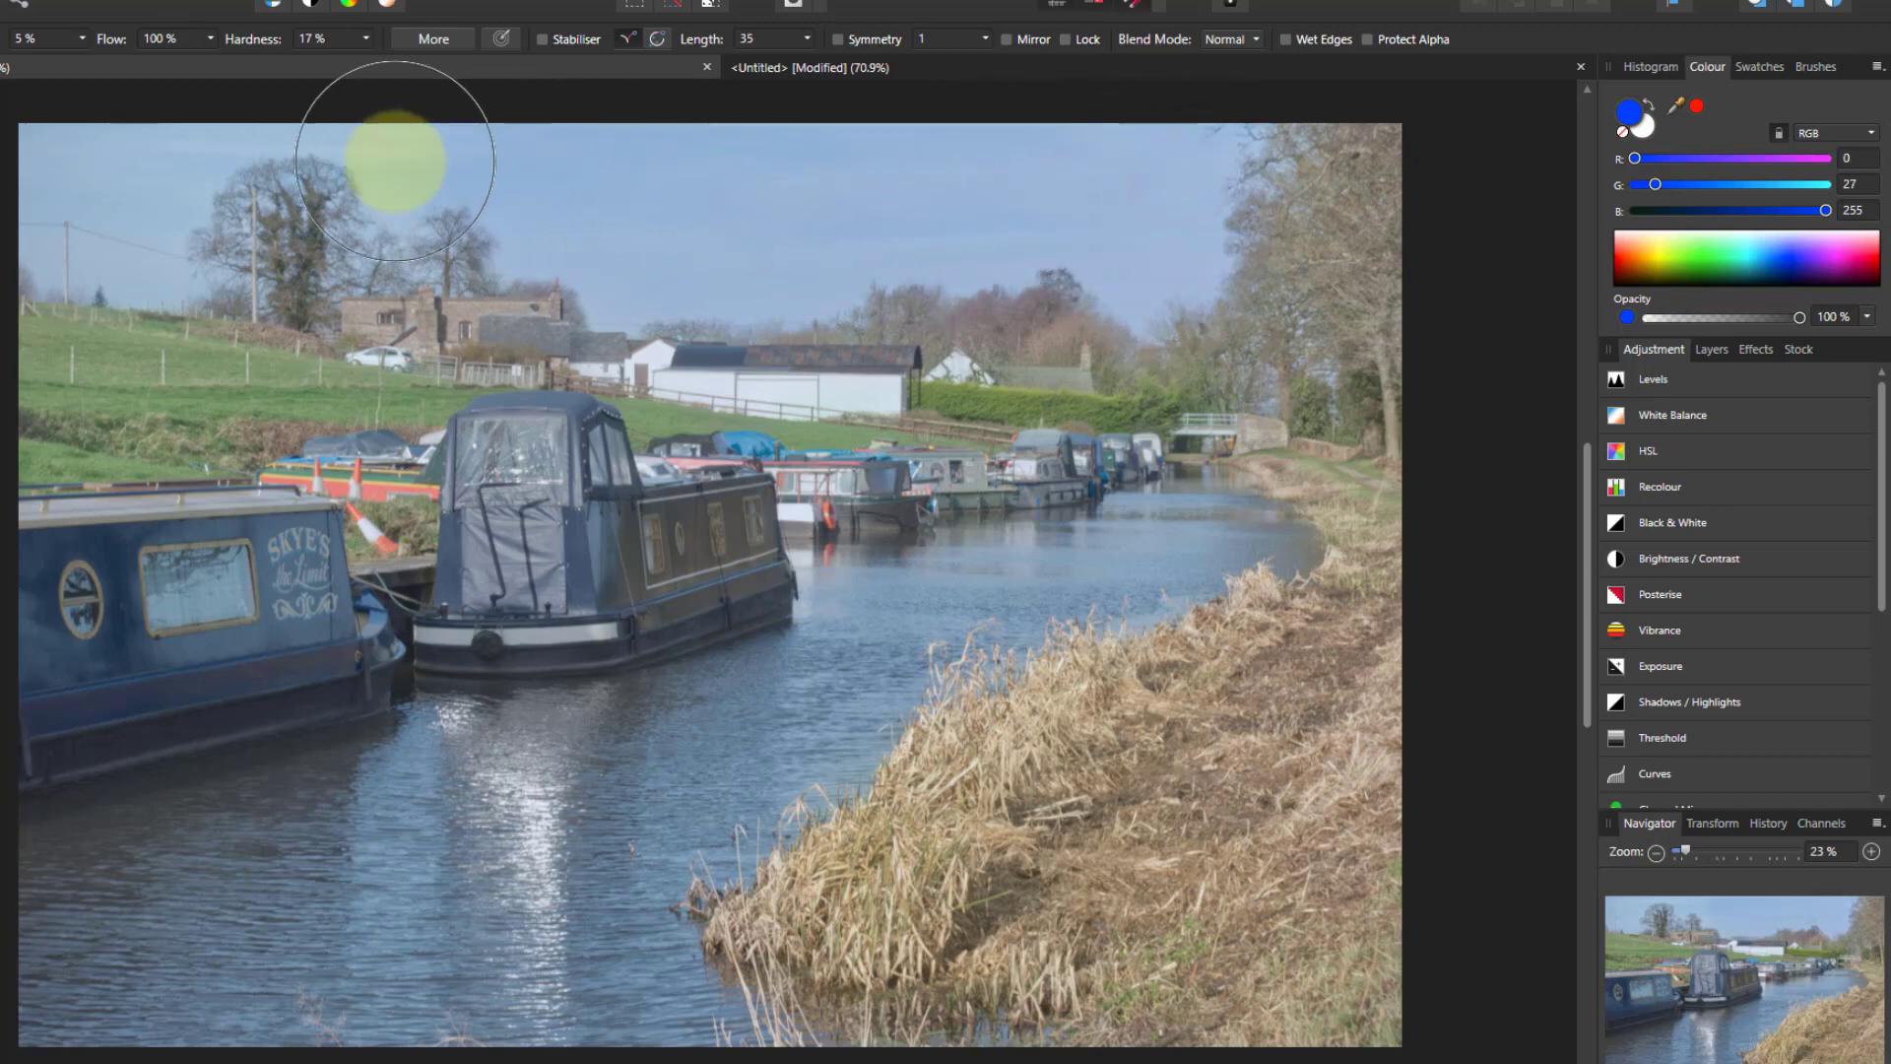
{"action": "left_click", "coordinate": [43, 696]}
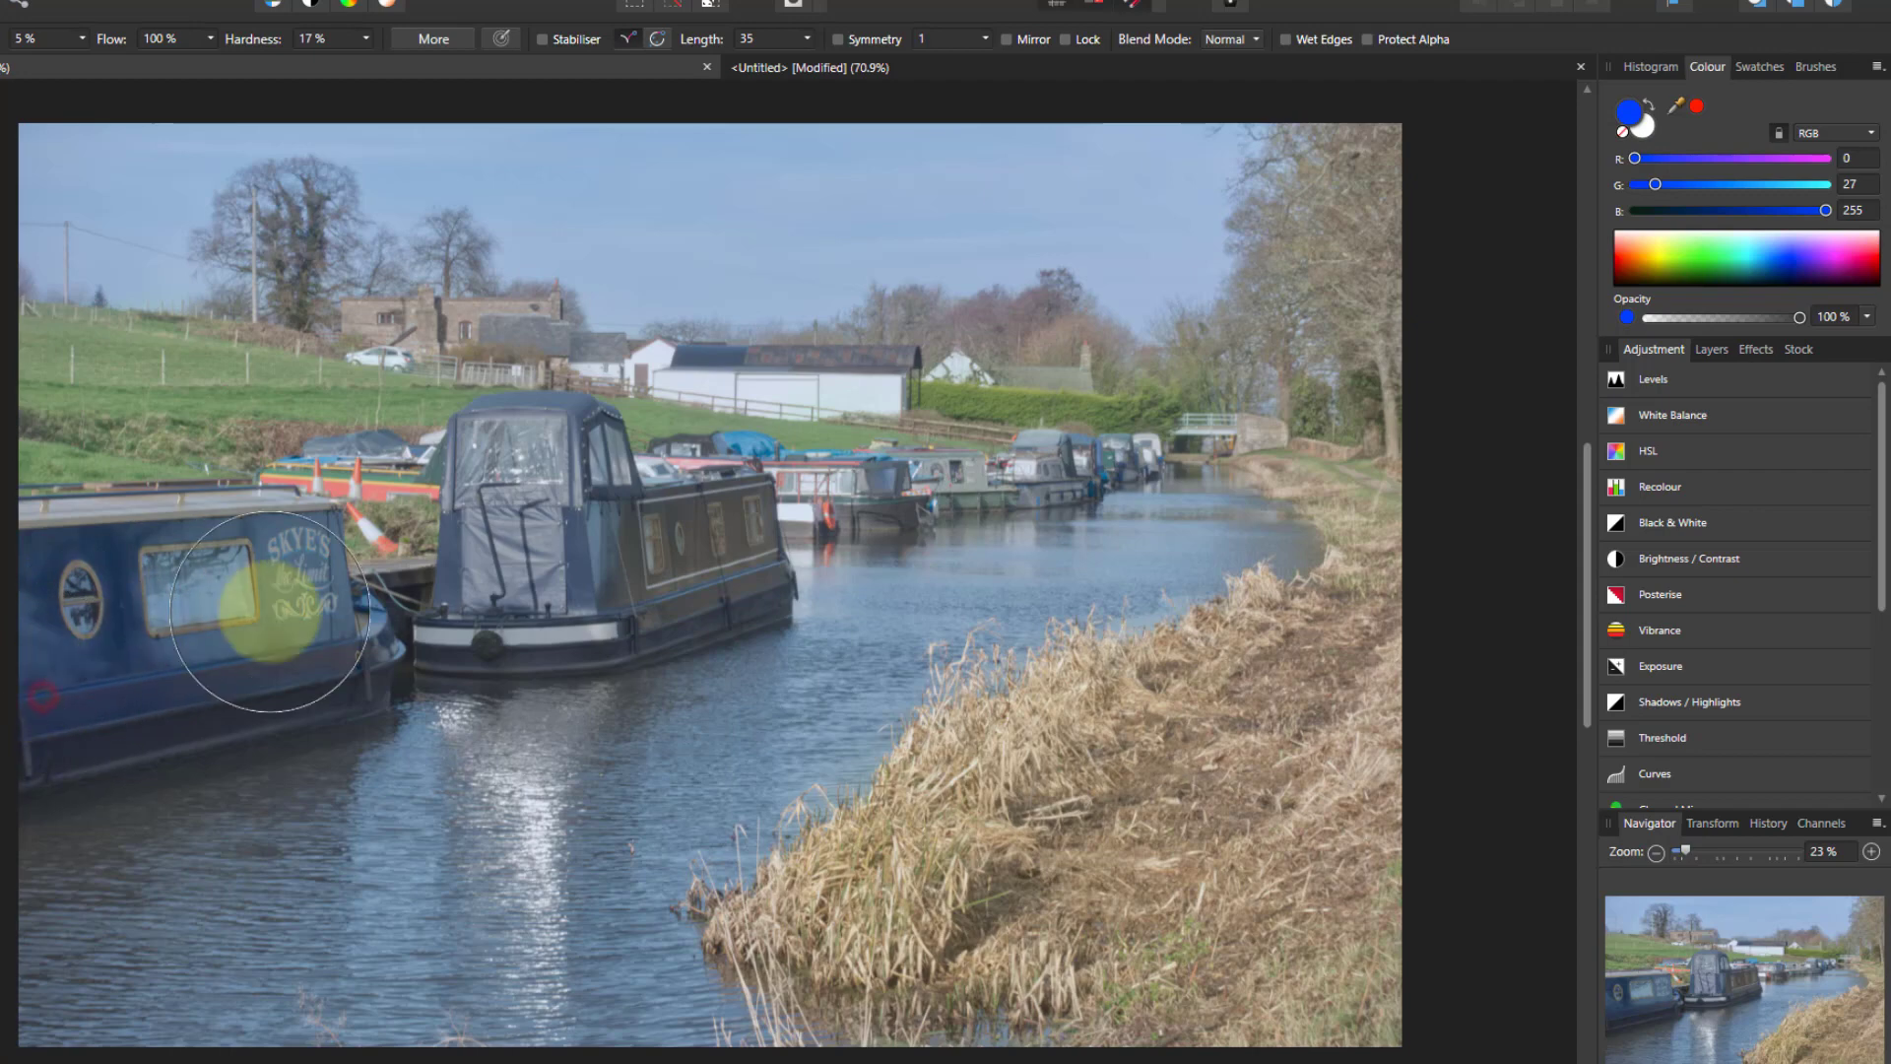
{"action": "left_click", "coordinate": [509, 588]}
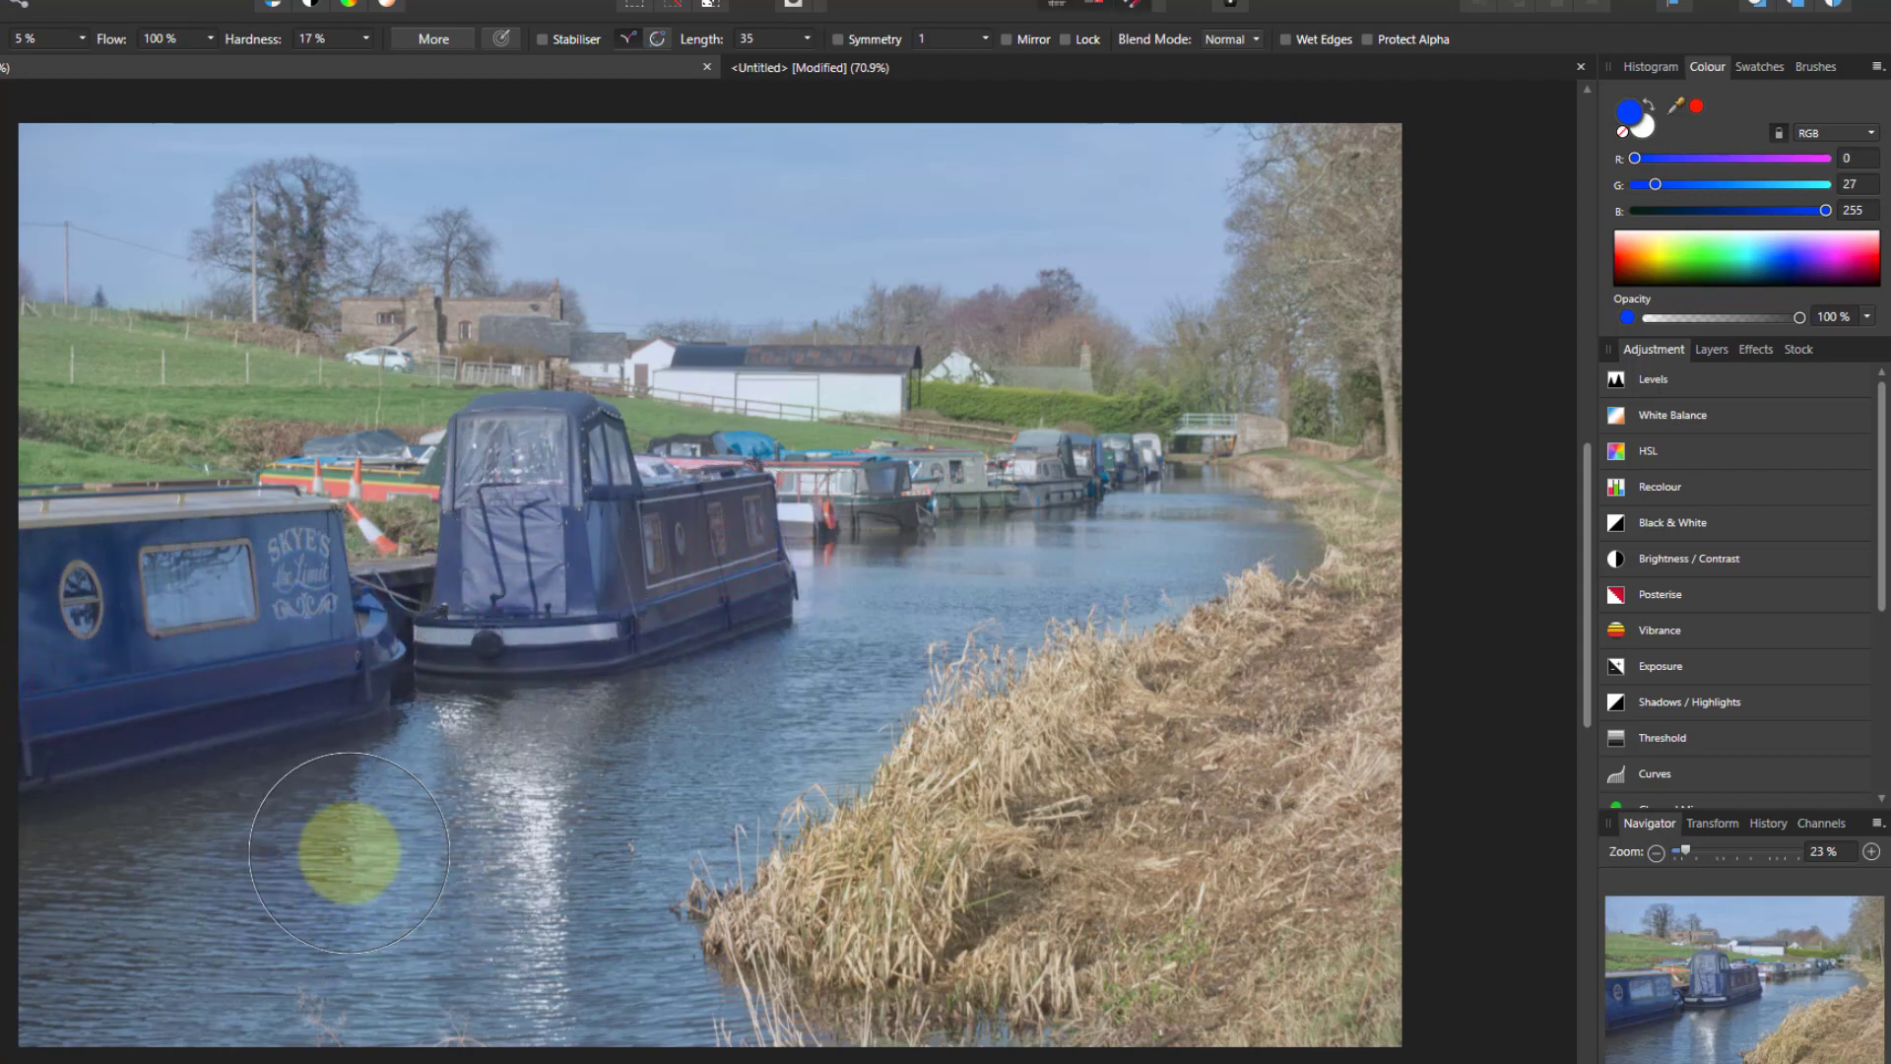
{"action": "left_click", "coordinate": [381, 828]}
{"action": "left_click", "coordinate": [751, 776]}
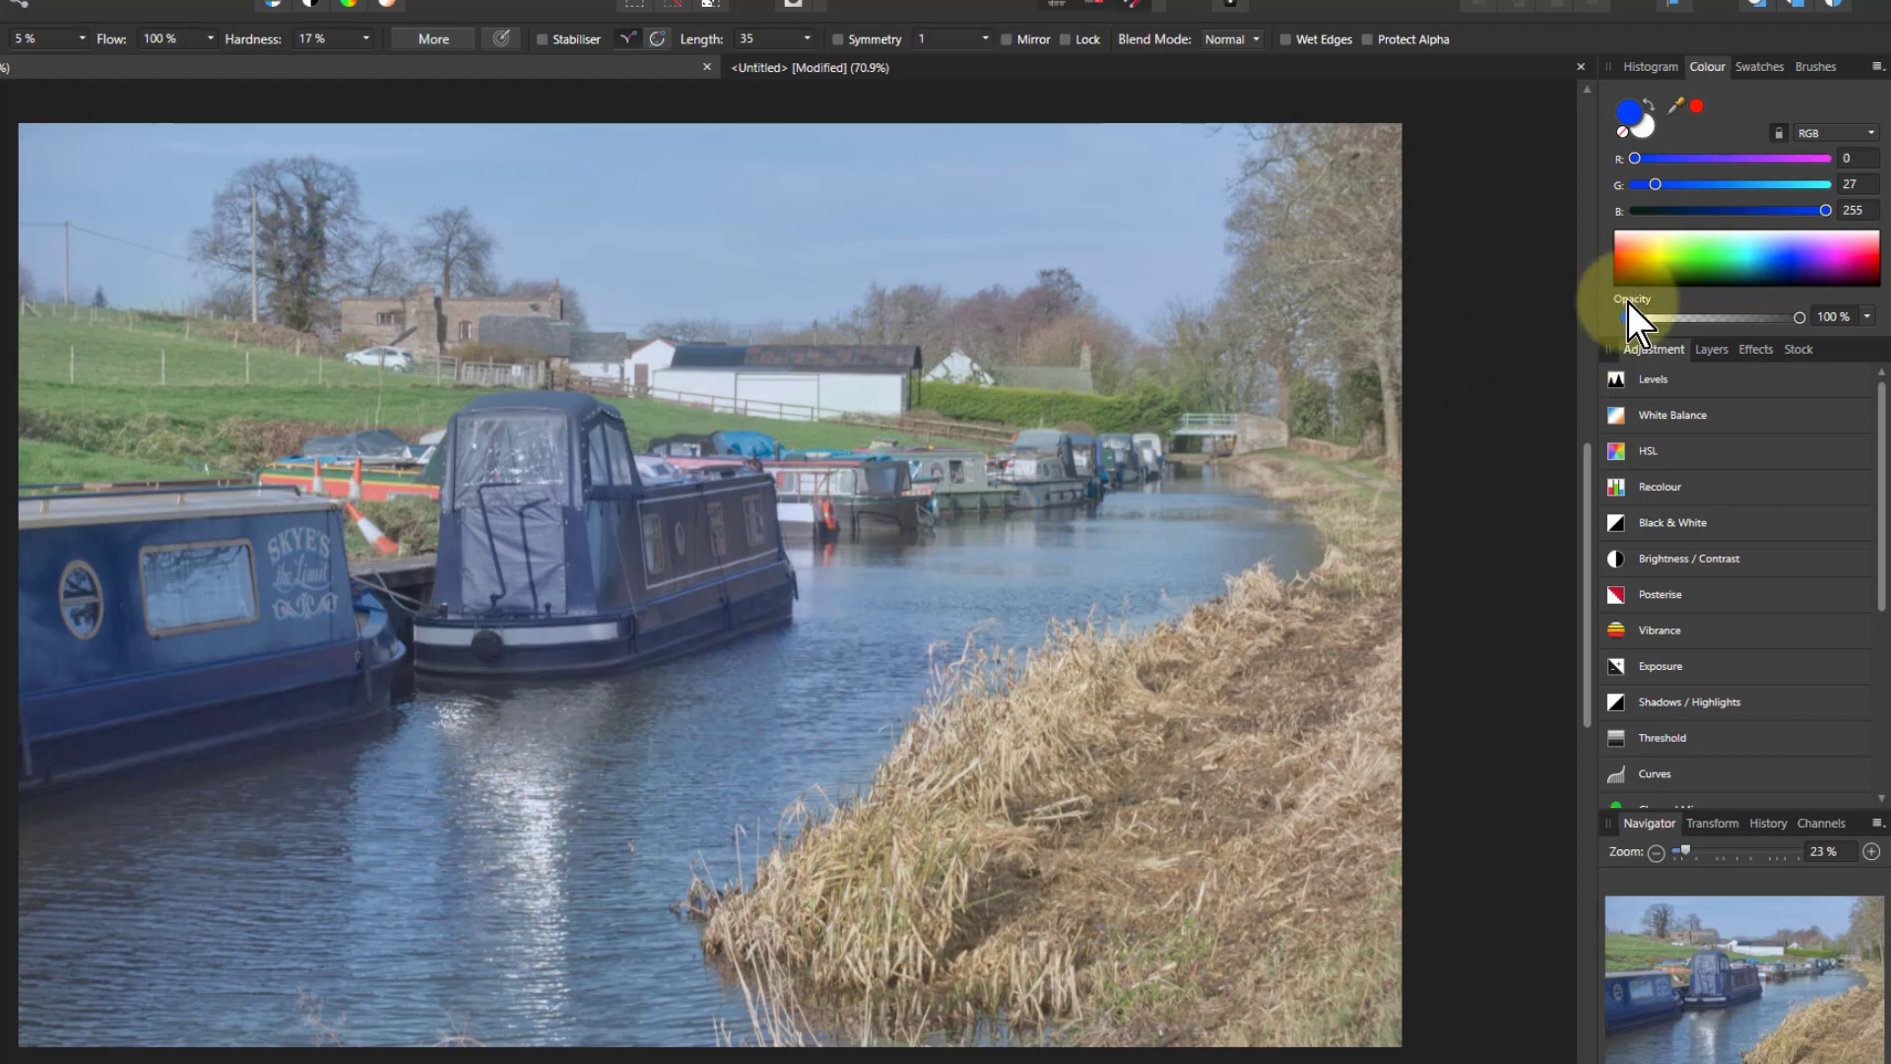
{"action": "left_click", "coordinate": [1643, 128]}
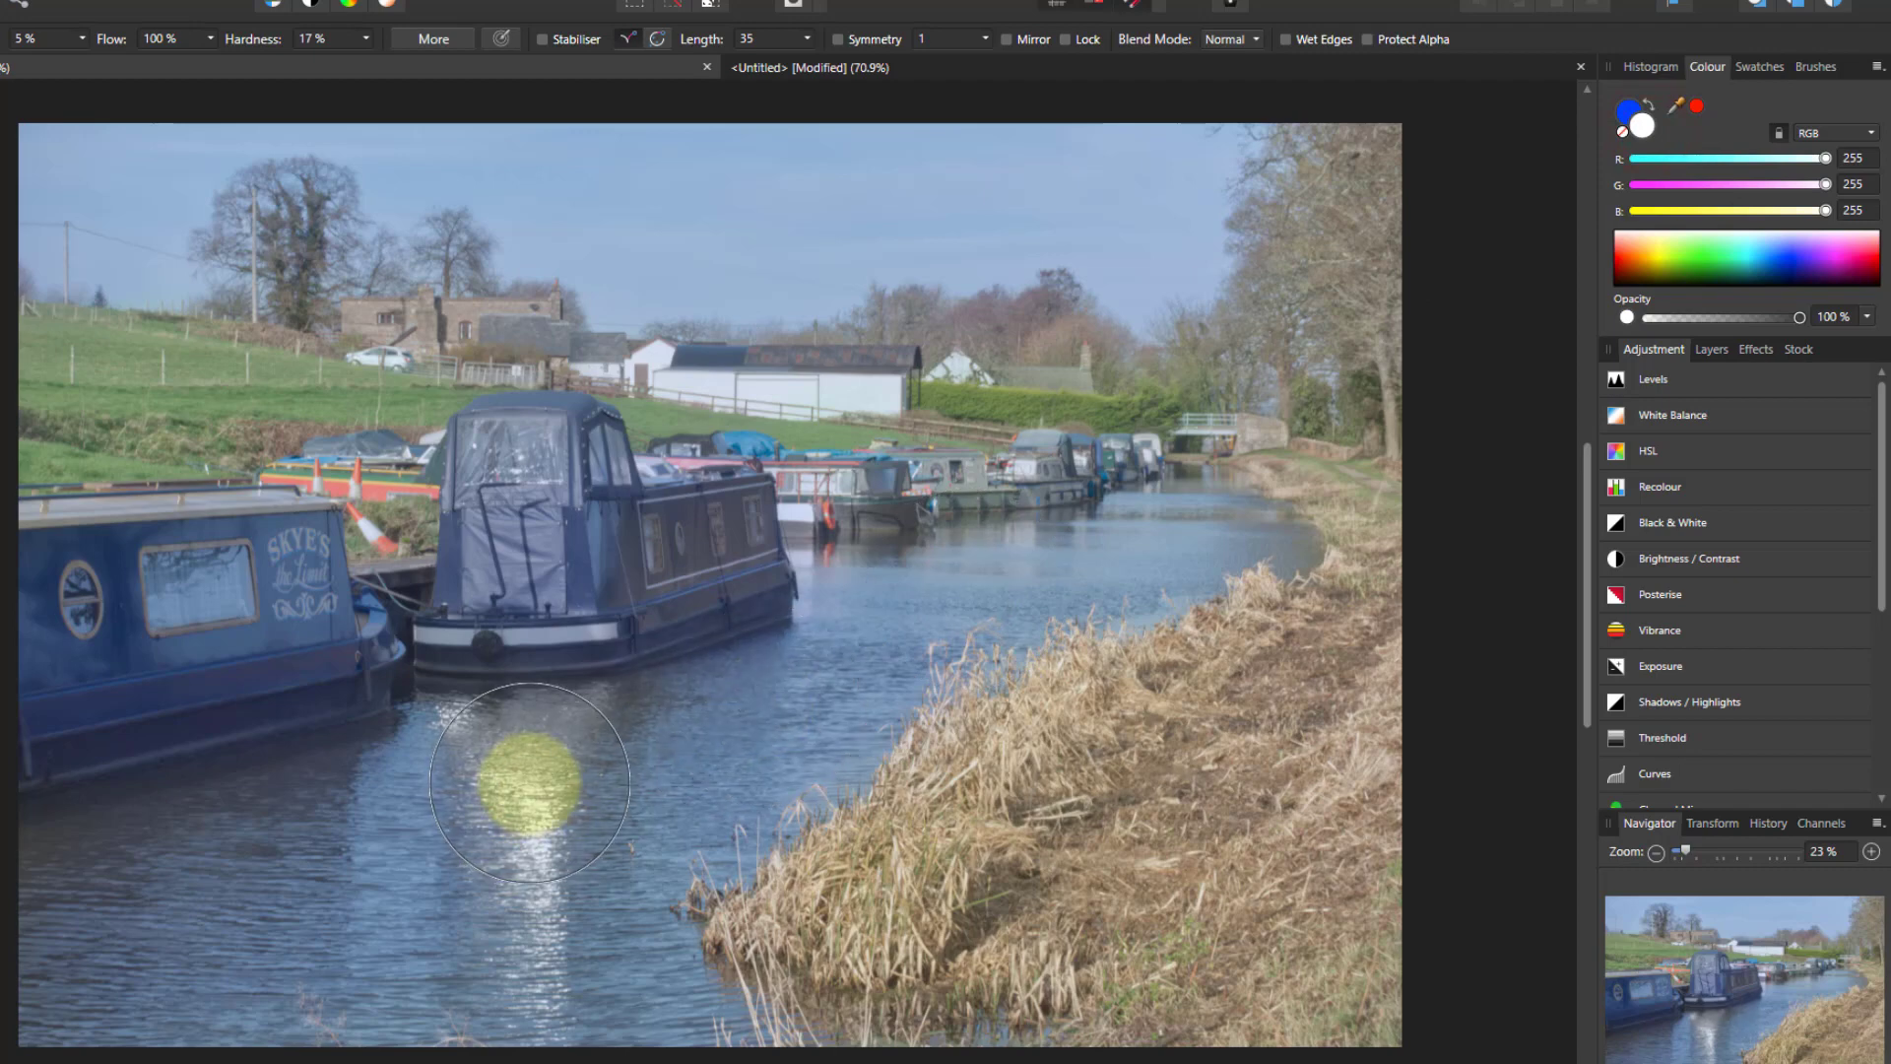
{"action": "left_click", "coordinate": [552, 769]}
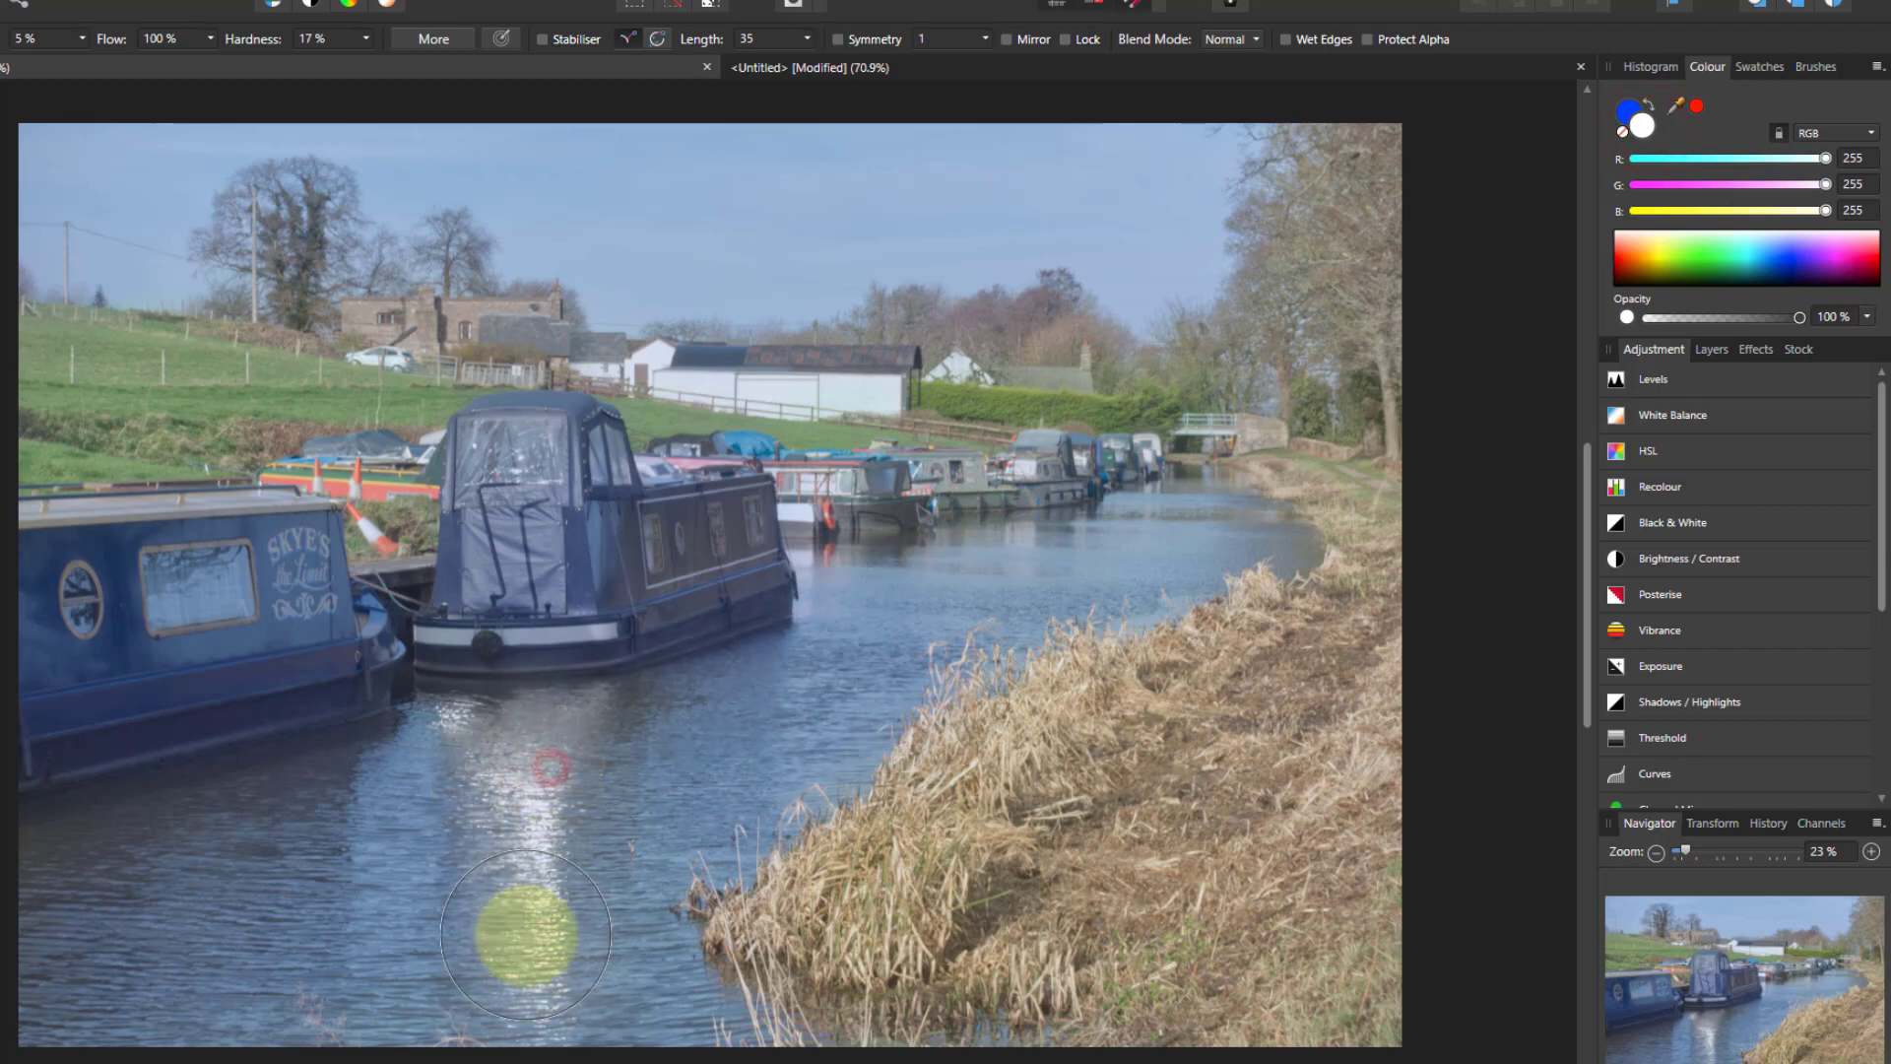